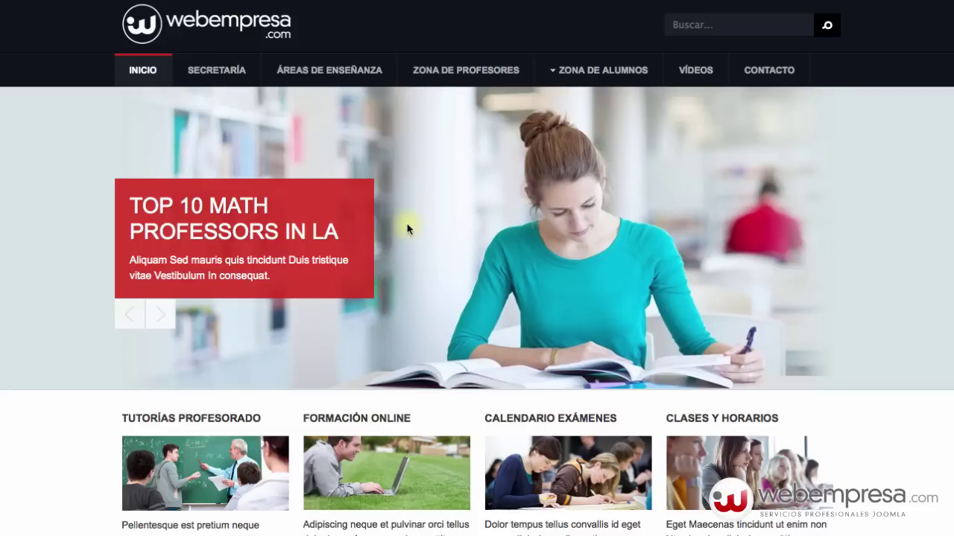
Step: Look over the school site's home page, from the image slideshow down through the article blocks and news
{"action": "scroll", "coordinate": [407, 224], "scroll_direction": "down", "scroll_amount": 2}
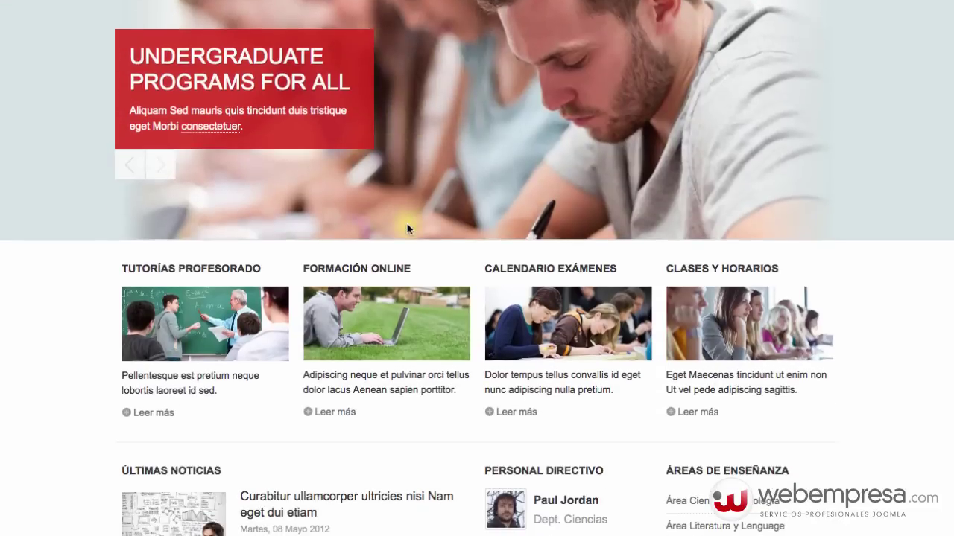
{"action": "scroll", "coordinate": [407, 224], "scroll_direction": "down", "scroll_amount": 2}
{"action": "scroll", "coordinate": [231, 187], "scroll_direction": "up", "scroll_amount": 3}
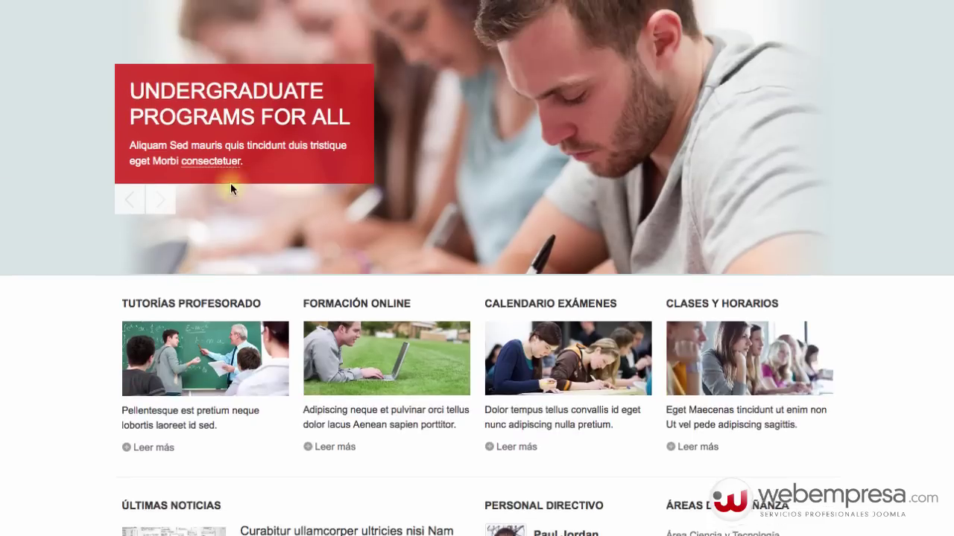
{"action": "scroll", "coordinate": [230, 183], "scroll_direction": "down", "scroll_amount": 7}
{"action": "scroll", "coordinate": [237, 178], "scroll_direction": "up", "scroll_amount": 9}
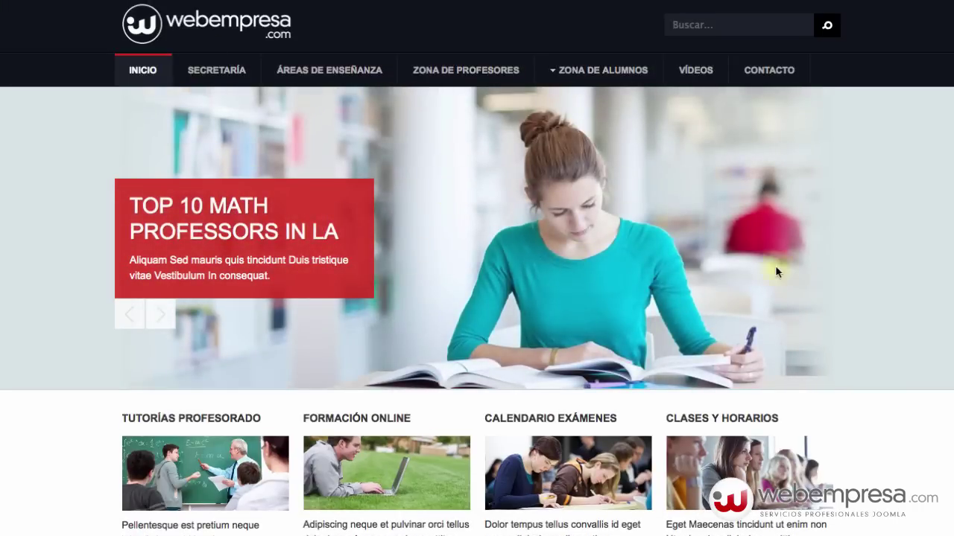
{"action": "scroll", "coordinate": [635, 237], "scroll_direction": "down", "scroll_amount": 2}
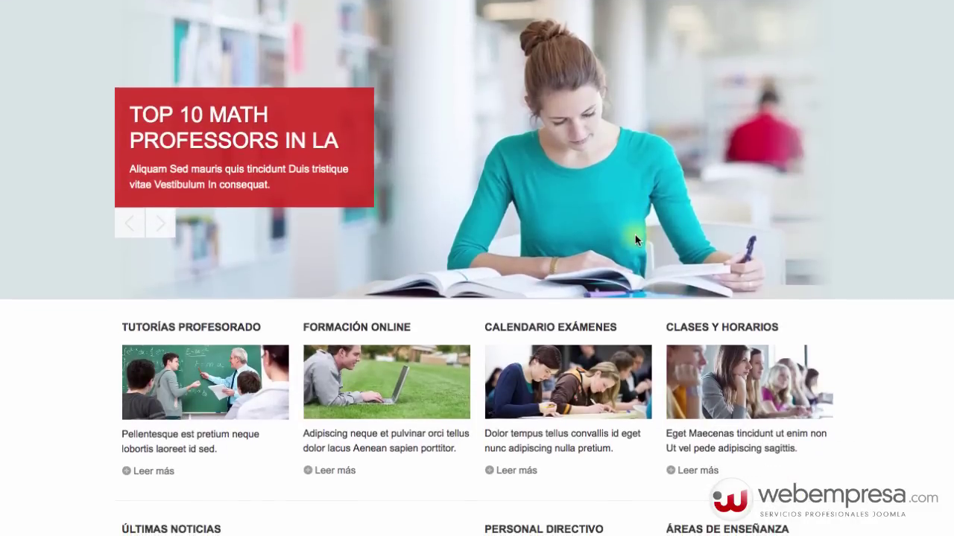
{"action": "scroll", "coordinate": [675, 275], "scroll_direction": "down", "scroll_amount": 2}
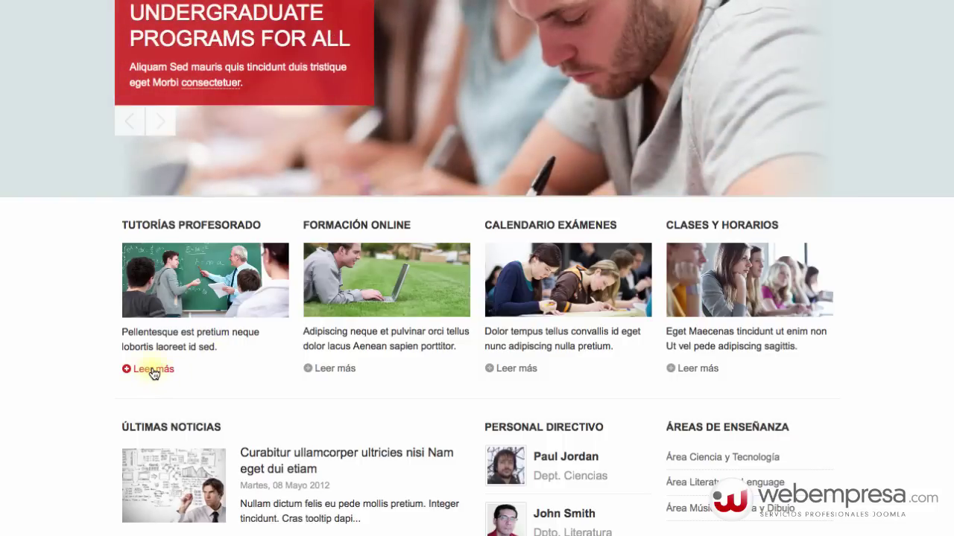
Step: Read the full Tutorías profesorado article from its home page block and return to the home page
{"action": "left_click", "coordinate": [153, 369]}
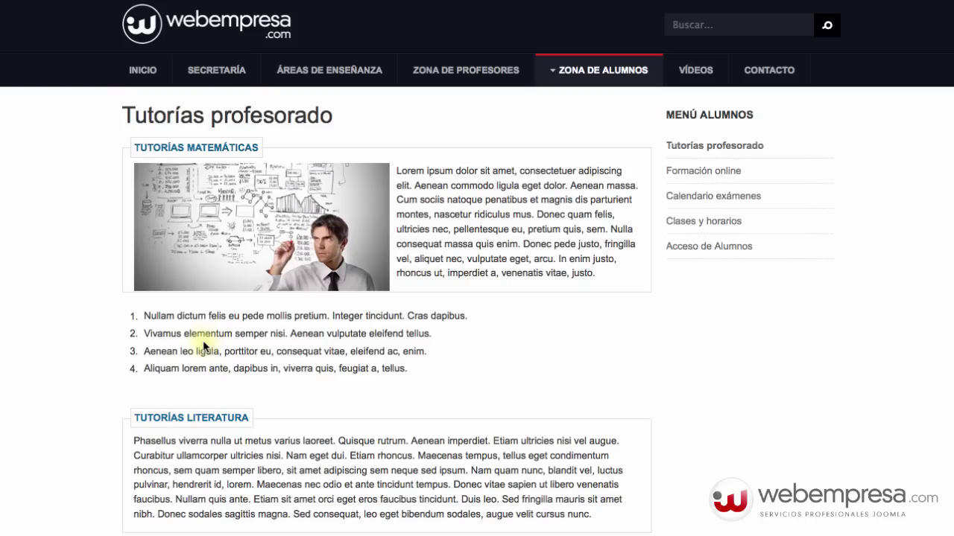
{"action": "scroll", "coordinate": [273, 321], "scroll_direction": "down", "scroll_amount": 5}
{"action": "scroll", "coordinate": [273, 323], "scroll_direction": "up", "scroll_amount": 5}
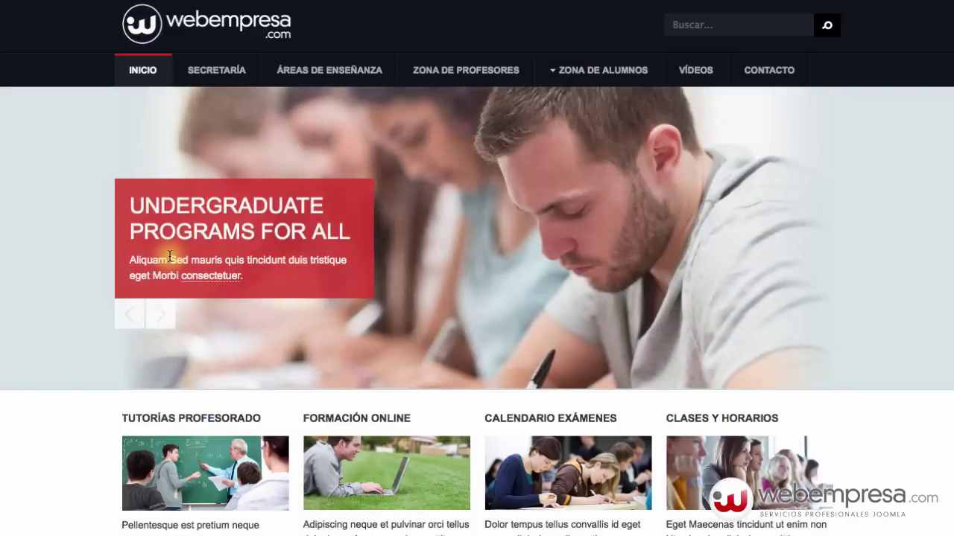
{"action": "scroll", "coordinate": [169, 257], "scroll_direction": "down", "scroll_amount": 3}
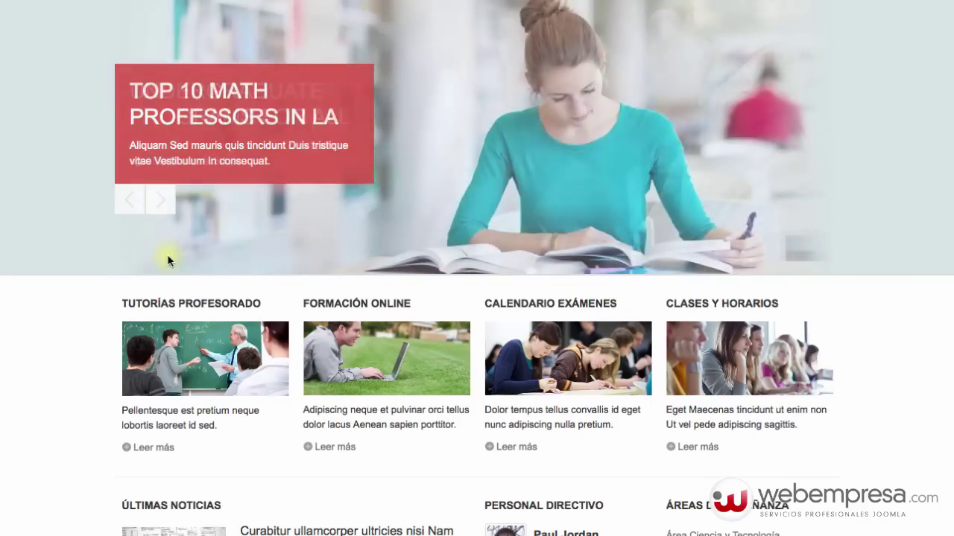
{"action": "scroll", "coordinate": [168, 257], "scroll_direction": "down", "scroll_amount": 1}
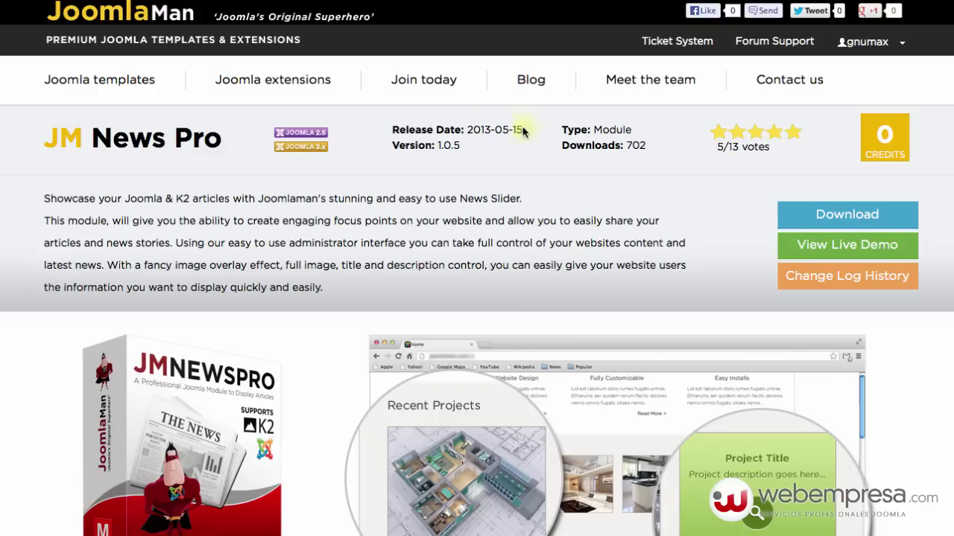
Step: Examine the JM News Pro extension page on JoomlaMan, including its supported Joomla versions, feature list and option screenshots
{"action": "scroll", "coordinate": [526, 145], "scroll_direction": "down", "scroll_amount": 1}
{"action": "scroll", "coordinate": [533, 152], "scroll_direction": "down", "scroll_amount": 3}
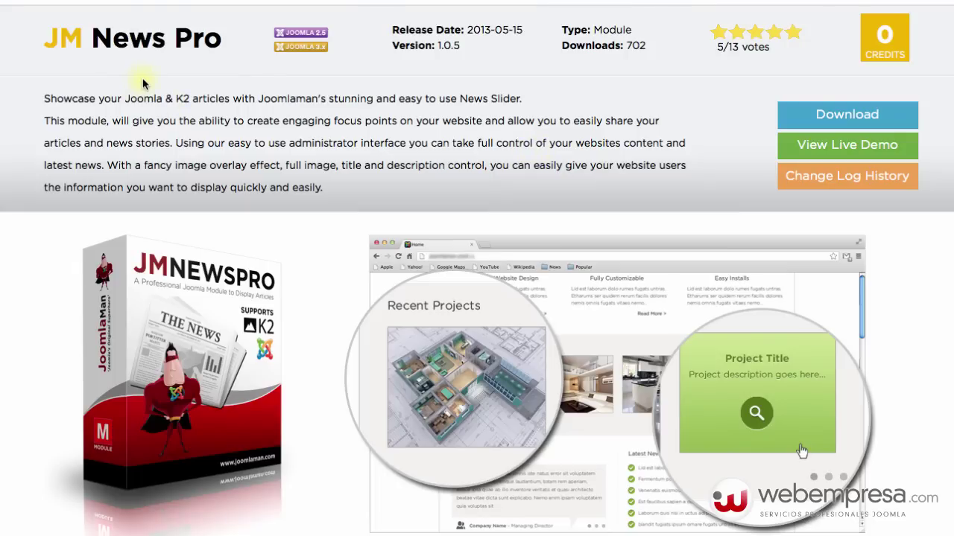
{"action": "scroll", "coordinate": [186, 93], "scroll_direction": "up", "scroll_amount": 3}
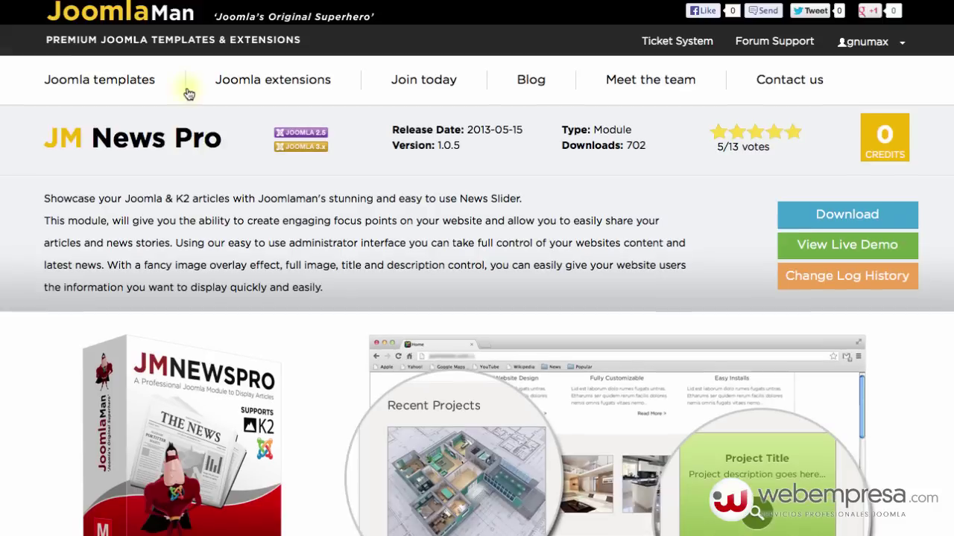
{"action": "scroll", "coordinate": [268, 125], "scroll_direction": "down", "scroll_amount": 10}
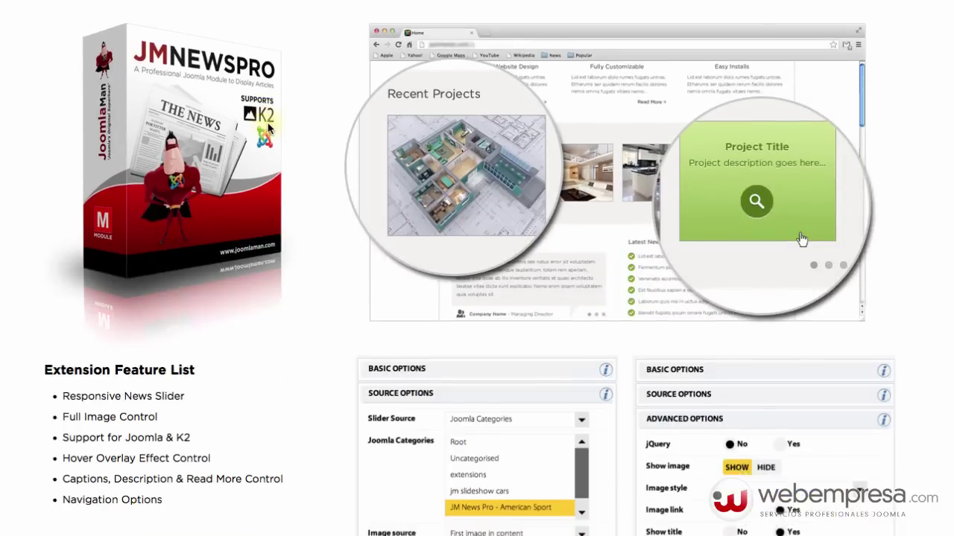
{"action": "scroll", "coordinate": [268, 127], "scroll_direction": "down", "scroll_amount": 3}
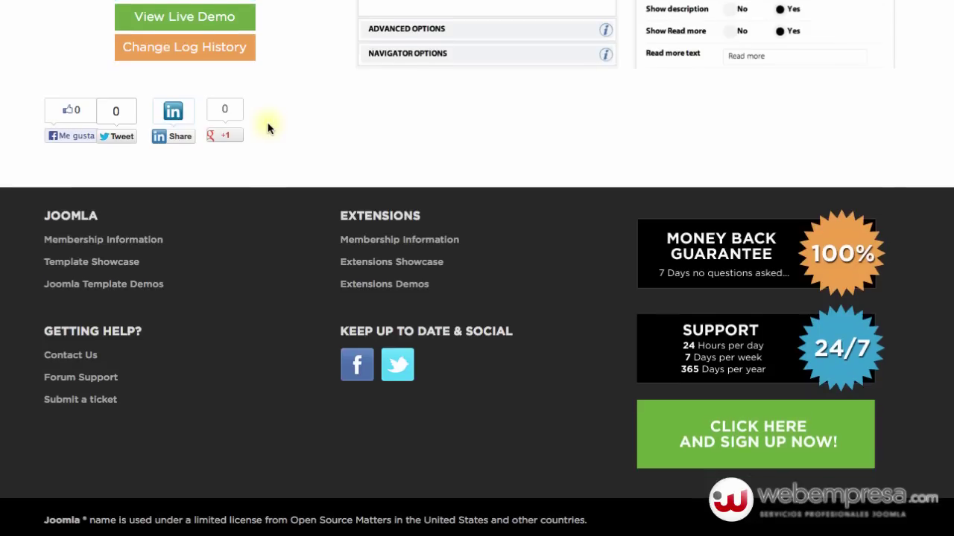
{"action": "scroll", "coordinate": [268, 128], "scroll_direction": "up", "scroll_amount": 15}
Step: Switch to the school site and examine the row of four article blocks beneath the slideshow
{"action": "scroll", "coordinate": [268, 123], "scroll_direction": "down", "scroll_amount": 3}
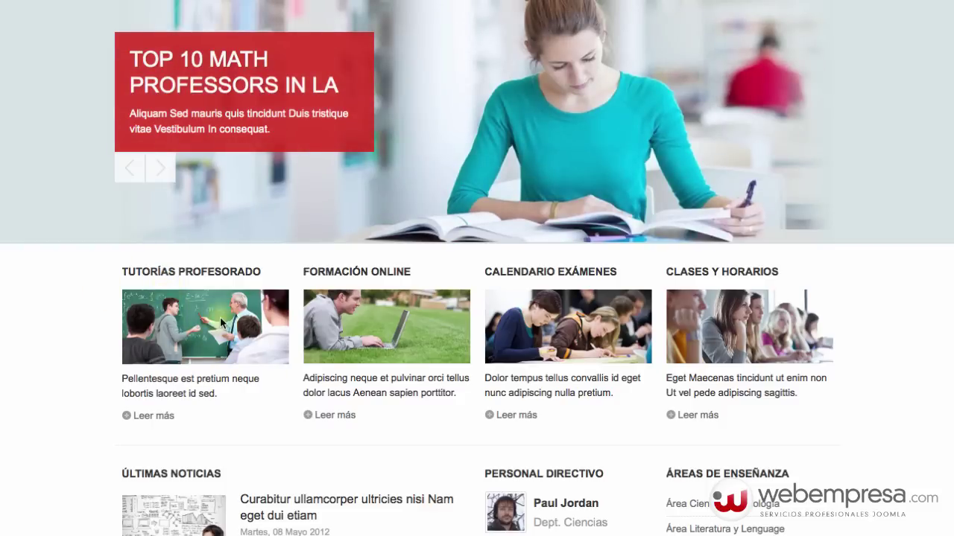
{"action": "scroll", "coordinate": [257, 421], "scroll_direction": "down", "scroll_amount": 2}
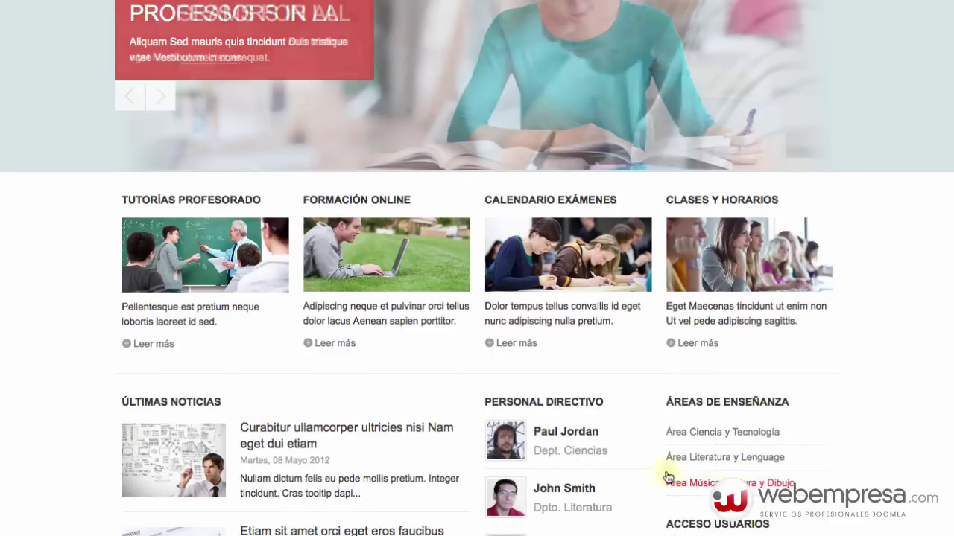
{"action": "scroll", "coordinate": [362, 430], "scroll_direction": "up", "scroll_amount": 4}
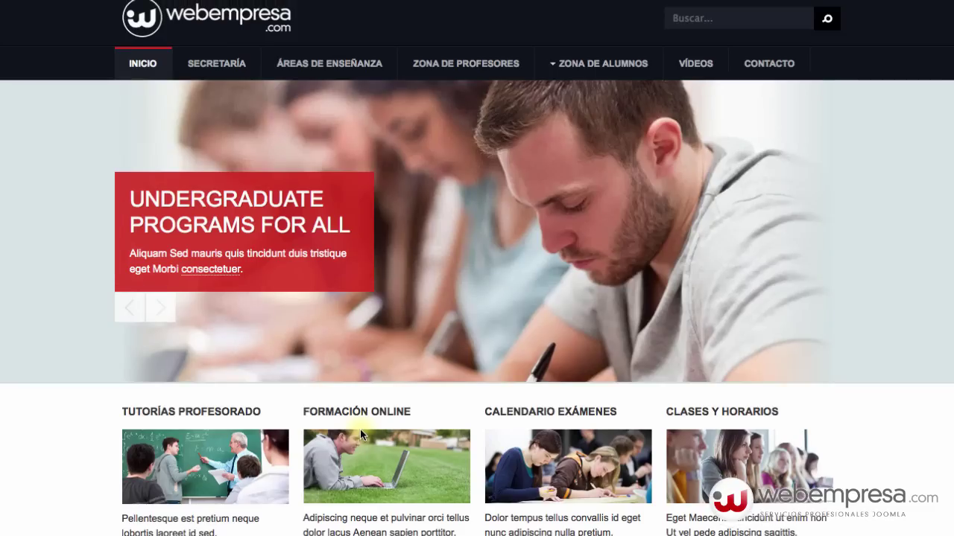
{"action": "scroll", "coordinate": [359, 429], "scroll_direction": "down", "scroll_amount": 1}
{"action": "scroll", "coordinate": [360, 429], "scroll_direction": "up", "scroll_amount": 1}
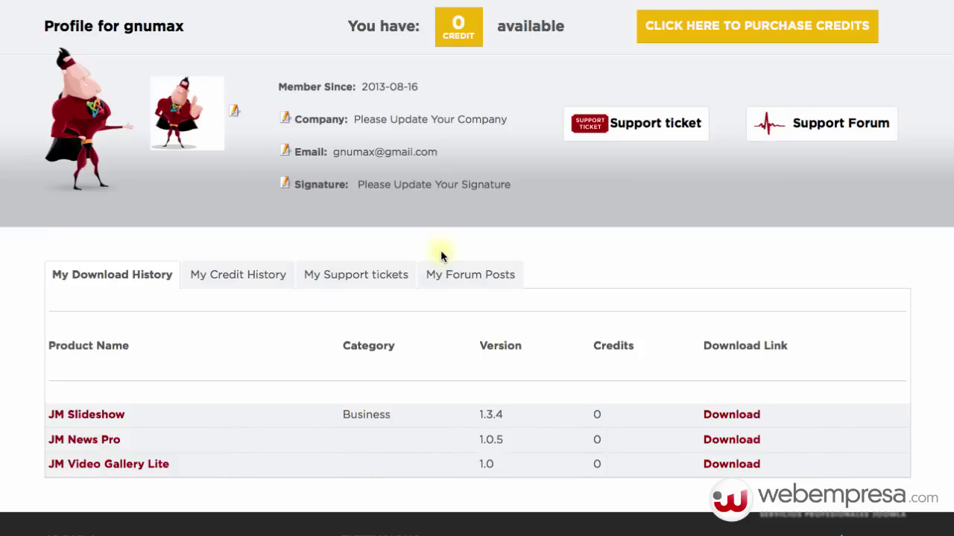
Step: Check the download history in the JoomlaMan profile for the JM News Pro download link
{"action": "scroll", "coordinate": [441, 250], "scroll_direction": "up", "scroll_amount": 2}
{"action": "scroll", "coordinate": [461, 259], "scroll_direction": "down", "scroll_amount": 2}
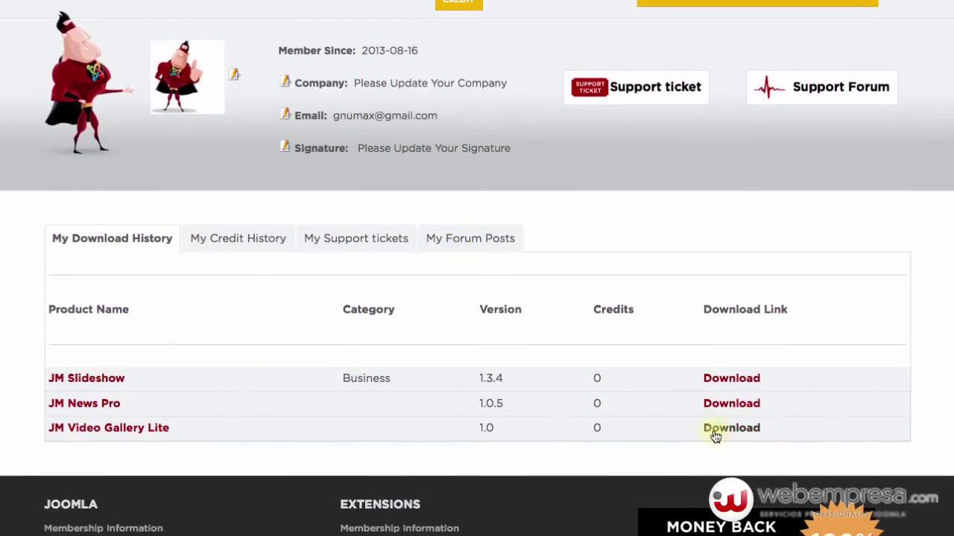
{"action": "scroll", "coordinate": [570, 429], "scroll_direction": "up", "scroll_amount": 2}
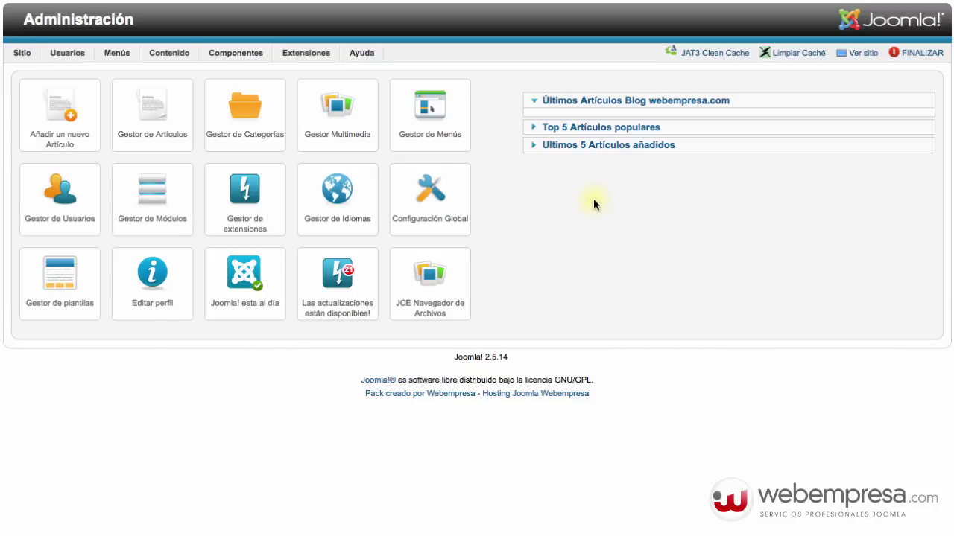
Step: Open the extension installer in the Joomla administration and select the mod_jmnewspro-1.0.5.zip package for upload
{"action": "mouse_move", "coordinate": [318, 57]}
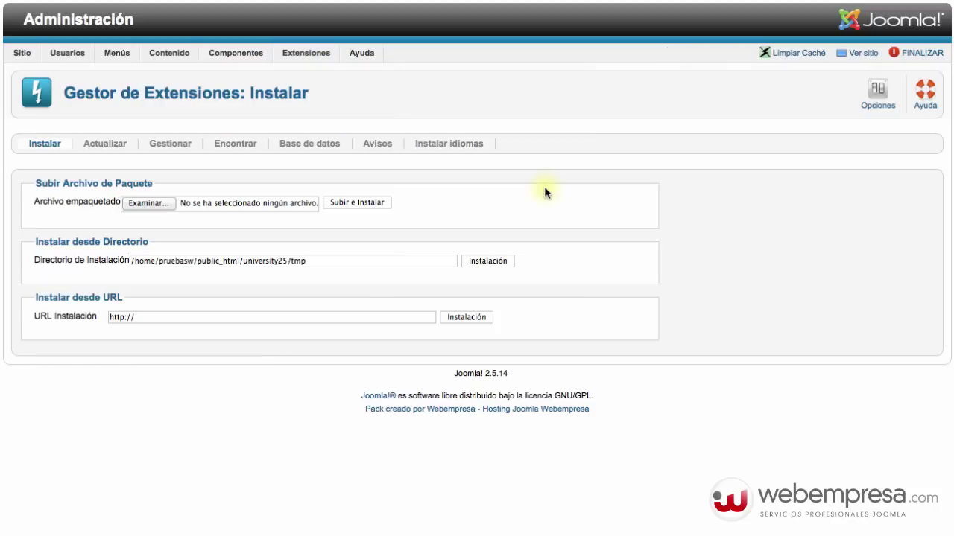
{"action": "left_click", "coordinate": [155, 204]}
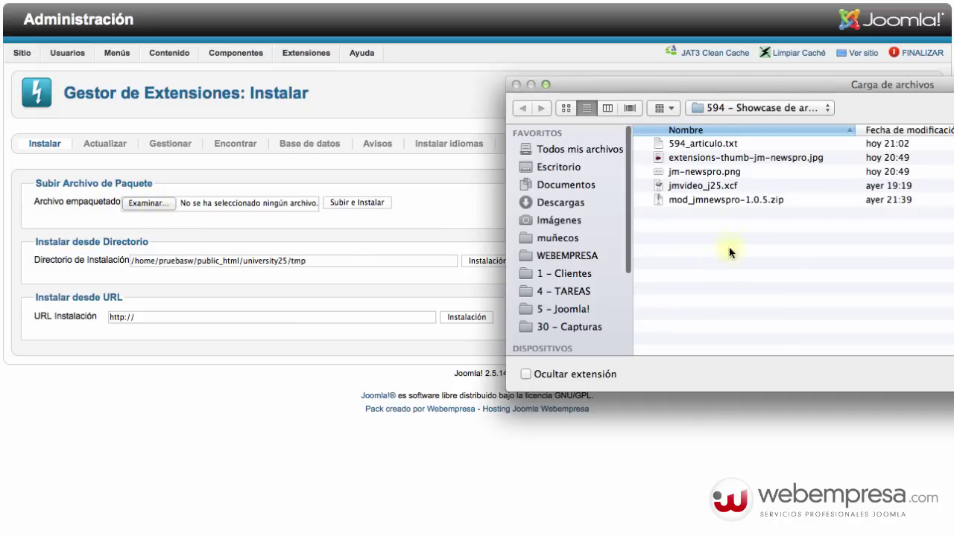
{"action": "left_click", "coordinate": [700, 202]}
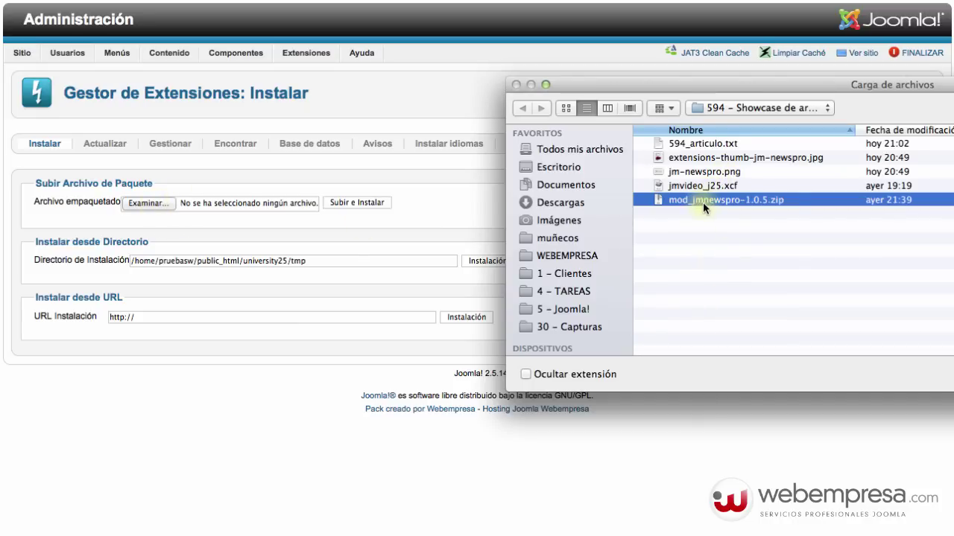
{"action": "key", "text": "Return"}
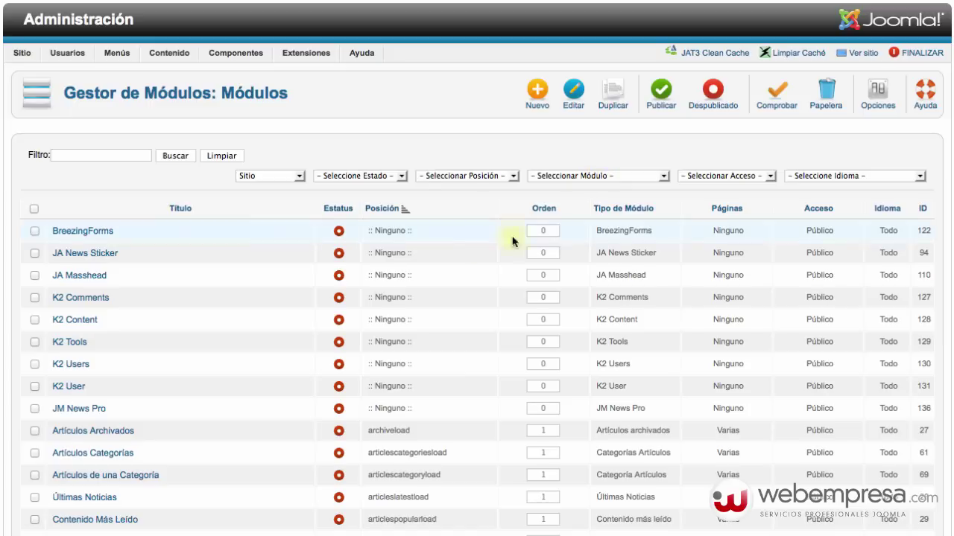
Step: Filter the module list by "jm" and open the JM News Pro module for editing
{"action": "left_click", "coordinate": [90, 155]}
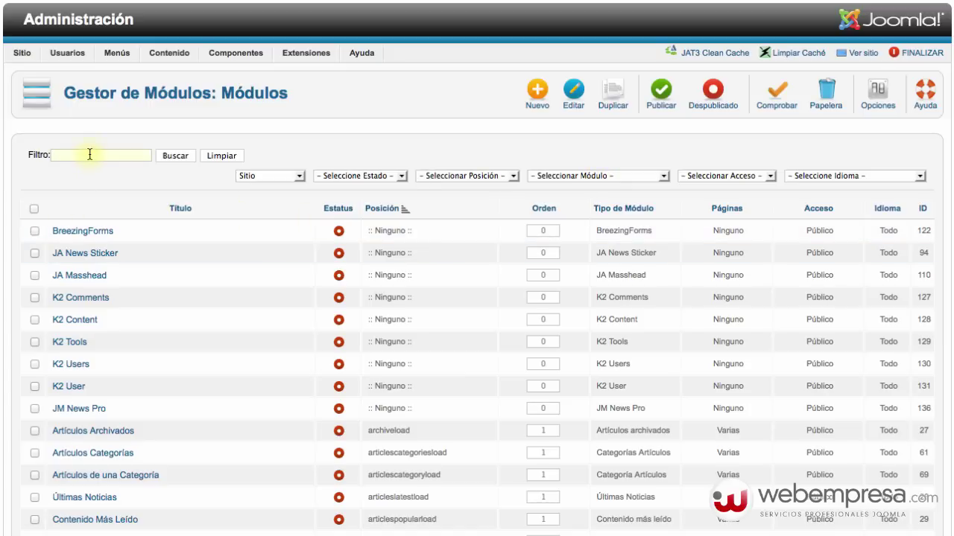
{"action": "type", "text": "jm"}
{"action": "key", "text": "Return"}
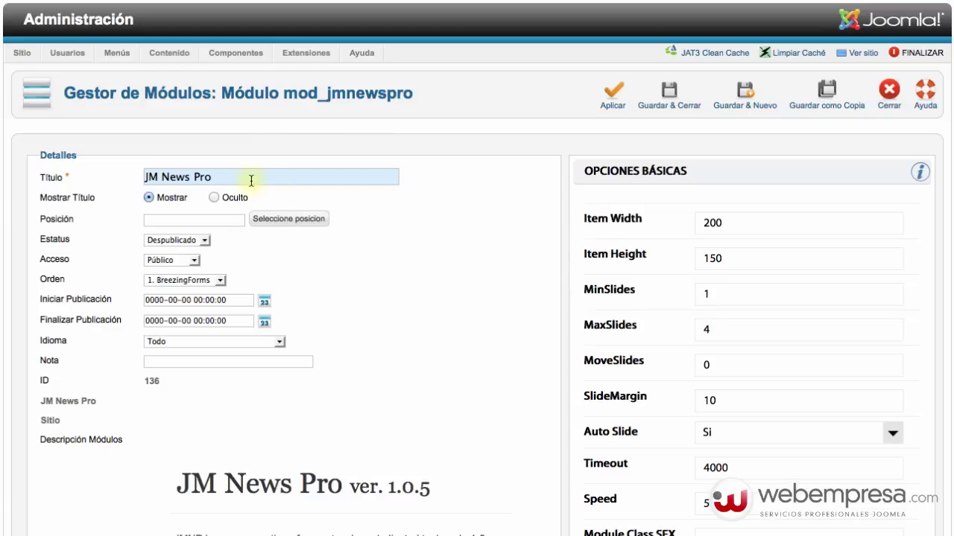
Step: Set the display of the JM News Pro module's title to Oculto
{"action": "left_click", "coordinate": [213, 197]}
{"action": "left_click", "coordinate": [261, 222]}
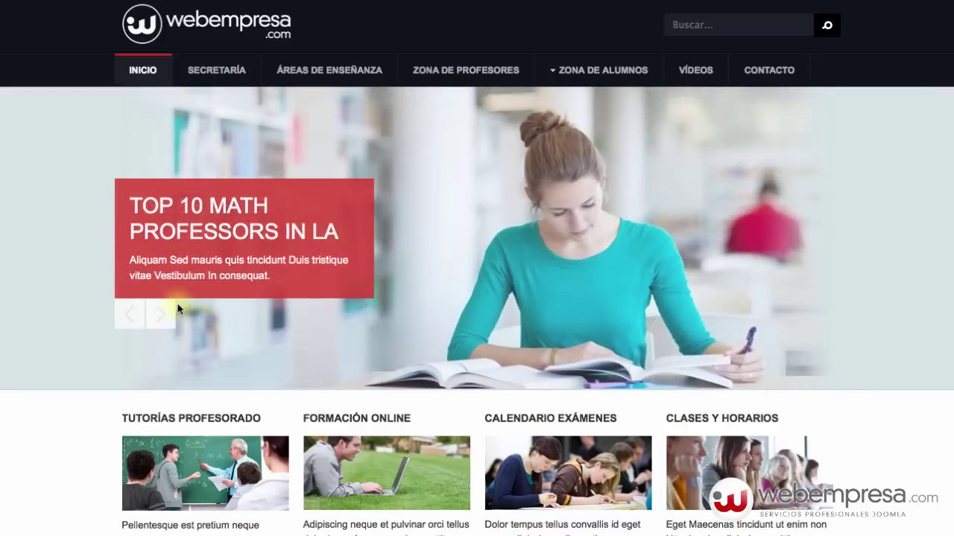
Step: Switch to the site and examine the template's module positions between the slideshow and the article blocks
{"action": "scroll", "coordinate": [639, 385], "scroll_direction": "down", "scroll_amount": 1}
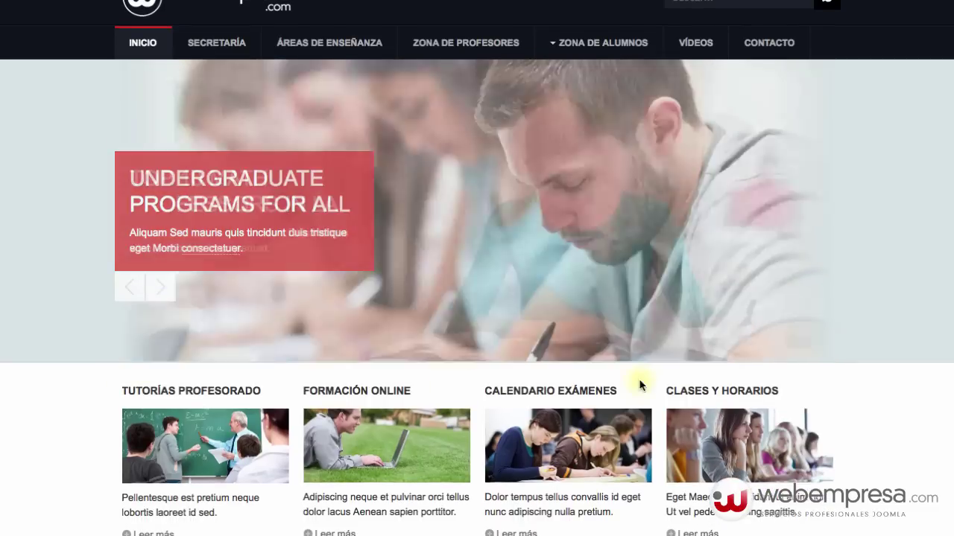
{"action": "scroll", "coordinate": [278, 424], "scroll_direction": "down", "scroll_amount": 1}
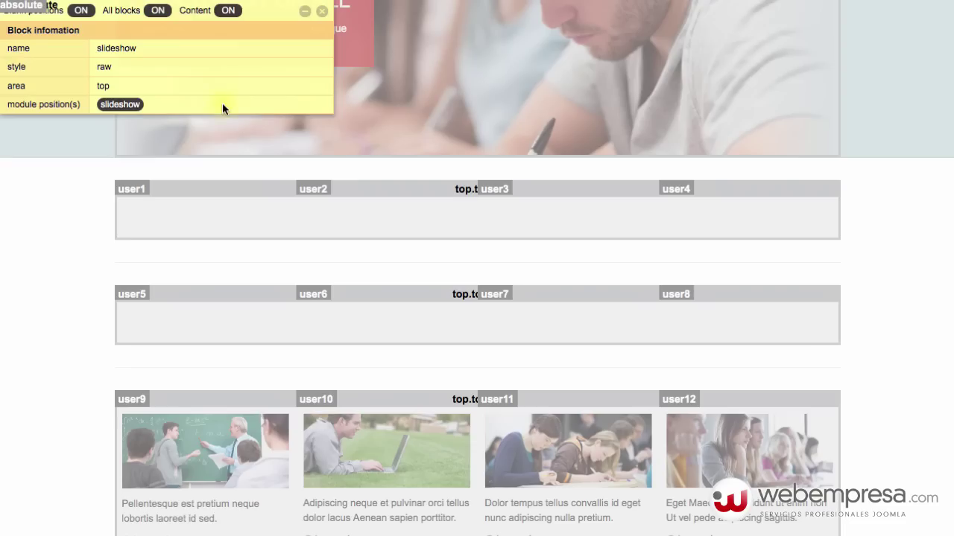
{"action": "scroll", "coordinate": [102, 325], "scroll_direction": "down", "scroll_amount": 2}
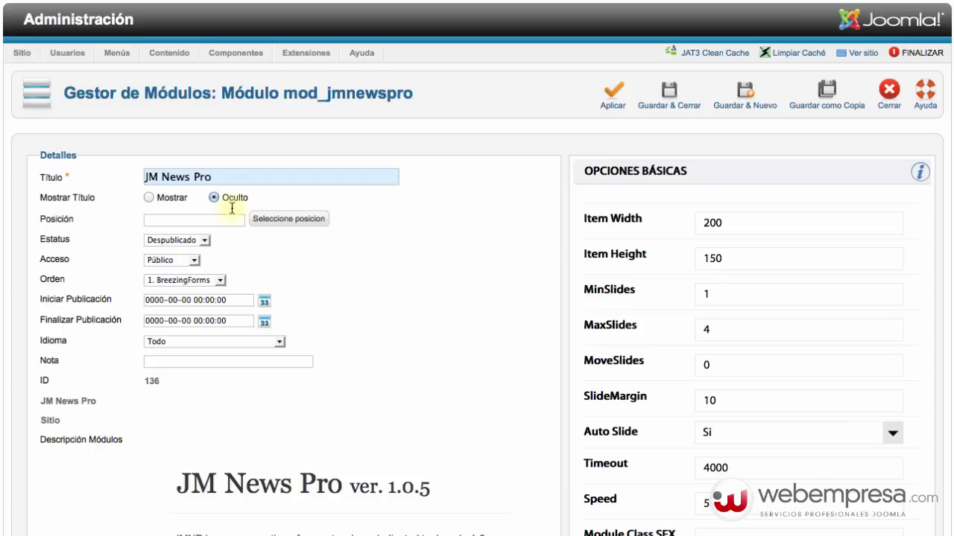
Step: Assign the JM News Pro module to position user5 and set its status to Publicado
{"action": "left_click", "coordinate": [221, 220]}
{"action": "type", "text": "user5"}
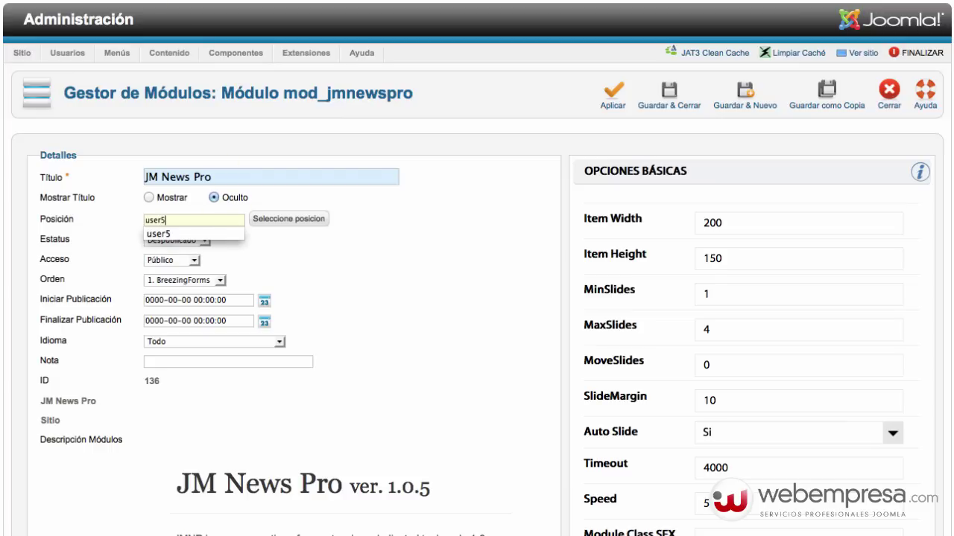
{"action": "left_click", "coordinate": [364, 261]}
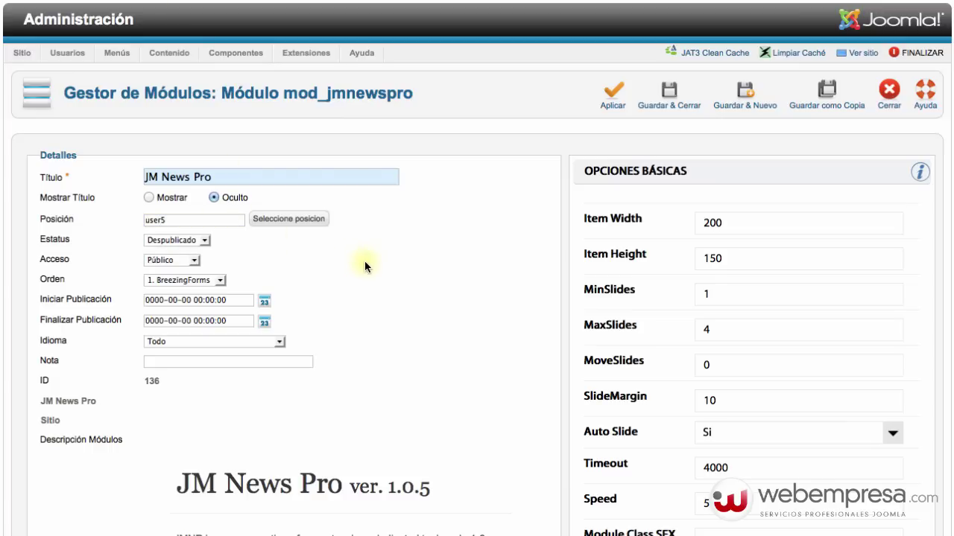
{"action": "left_click", "coordinate": [182, 240]}
{"action": "left_click", "coordinate": [186, 252]}
Step: Assign the JM News Pro module only to selected pages, choosing Inicio in the Menu Principal
{"action": "scroll", "coordinate": [353, 298], "scroll_direction": "down", "scroll_amount": 5}
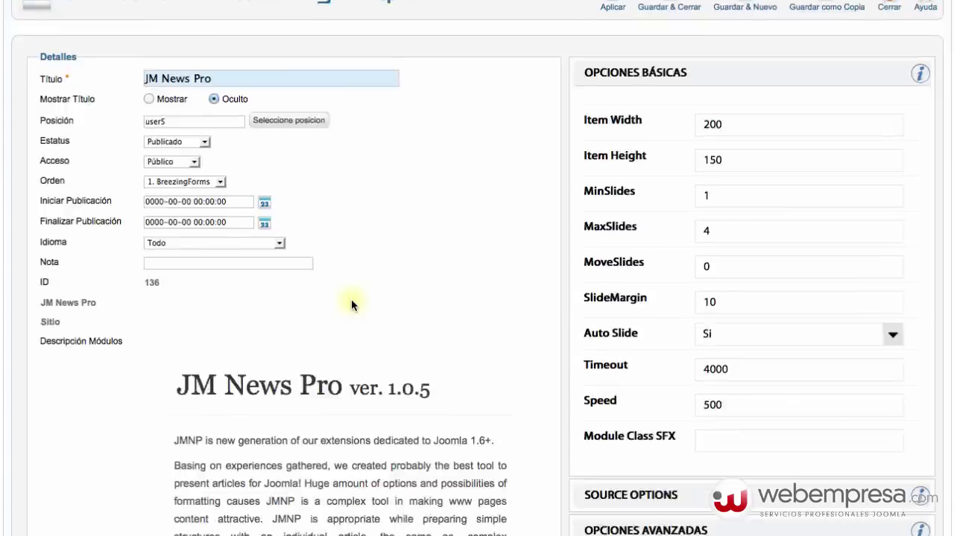
{"action": "scroll", "coordinate": [349, 305], "scroll_direction": "down", "scroll_amount": 4}
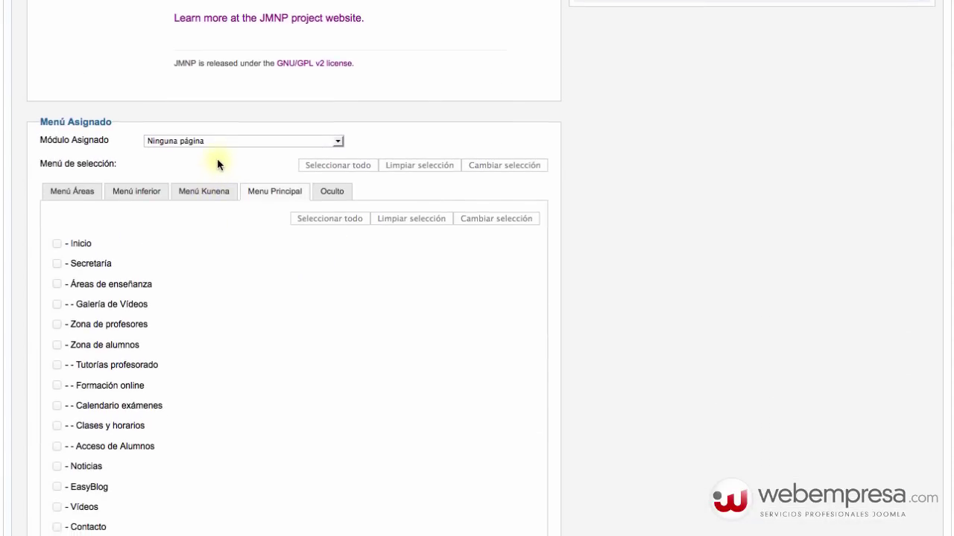
{"action": "left_click", "coordinate": [220, 142]}
{"action": "left_click", "coordinate": [218, 152]}
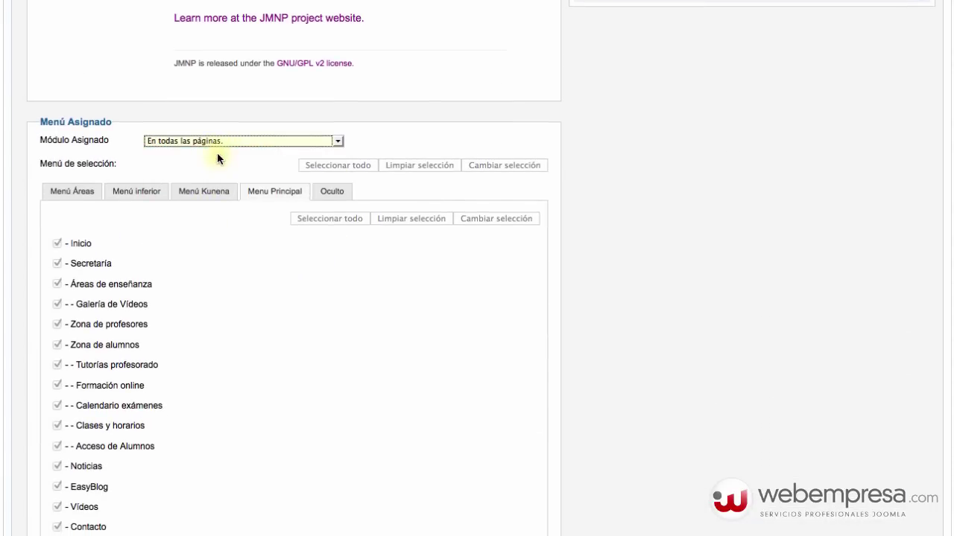
{"action": "left_click", "coordinate": [220, 143]}
{"action": "left_click", "coordinate": [213, 162]}
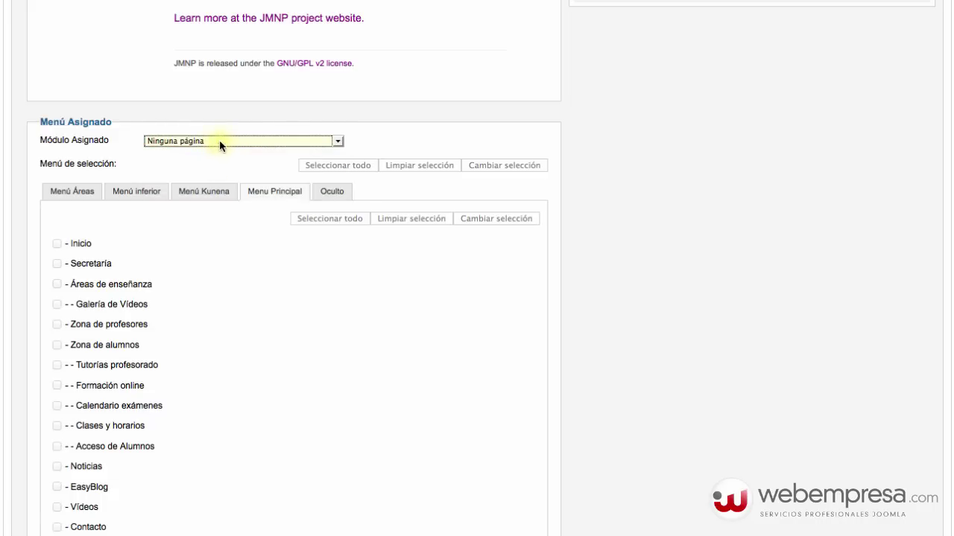
{"action": "left_click", "coordinate": [219, 143]}
{"action": "left_click", "coordinate": [213, 173]}
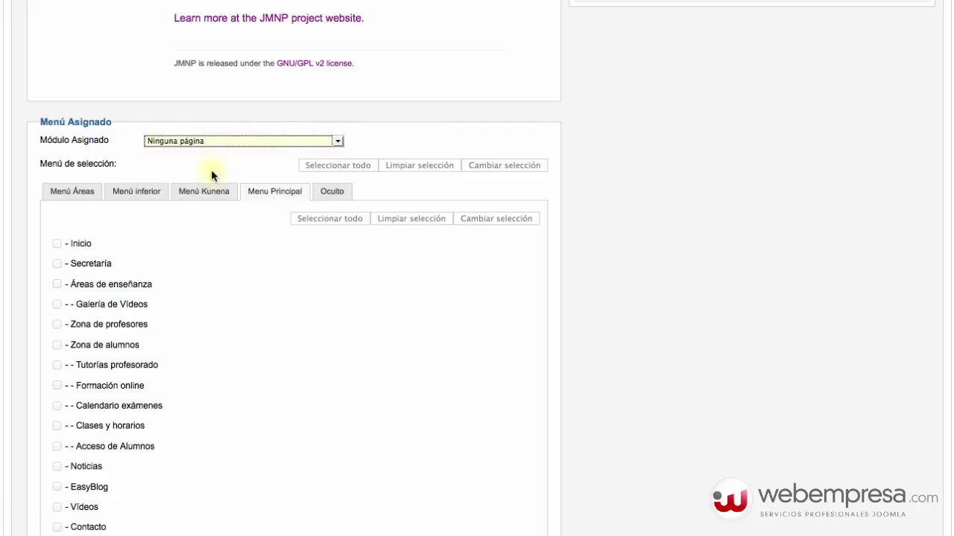
{"action": "left_click", "coordinate": [57, 244]}
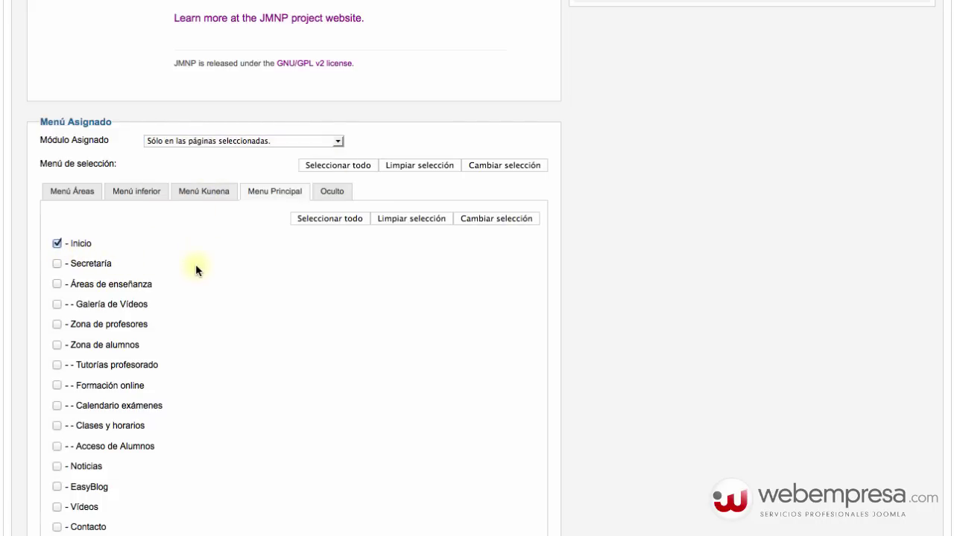
{"action": "scroll", "coordinate": [195, 268], "scroll_direction": "up", "scroll_amount": 10}
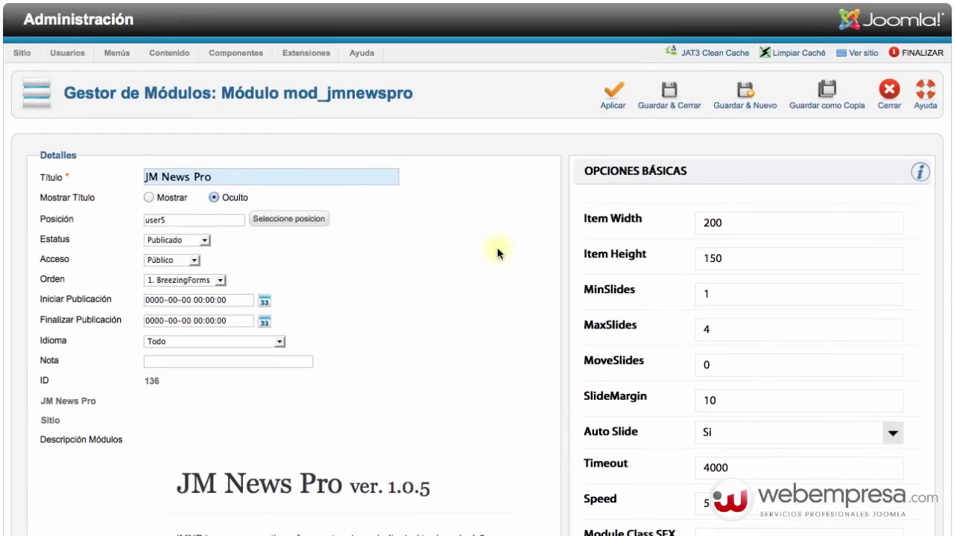
Step: Measure the Tutorías Profesorado block on the site's home page and compare it with the module's Item Width and Item Height
{"action": "scroll", "coordinate": [496, 251], "scroll_direction": "down", "scroll_amount": 3}
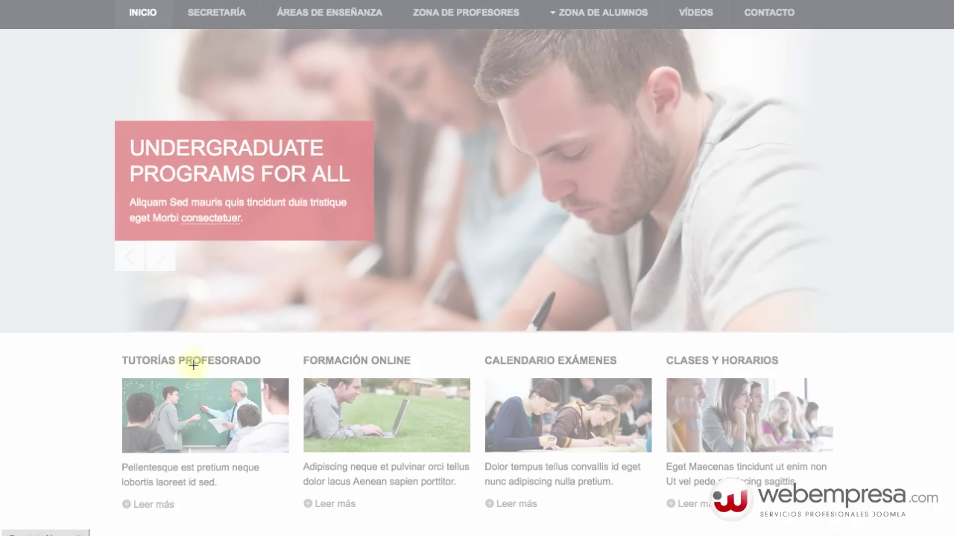
{"action": "left_click_drag", "start_coordinate": [118, 349], "coordinate": [290, 499]}
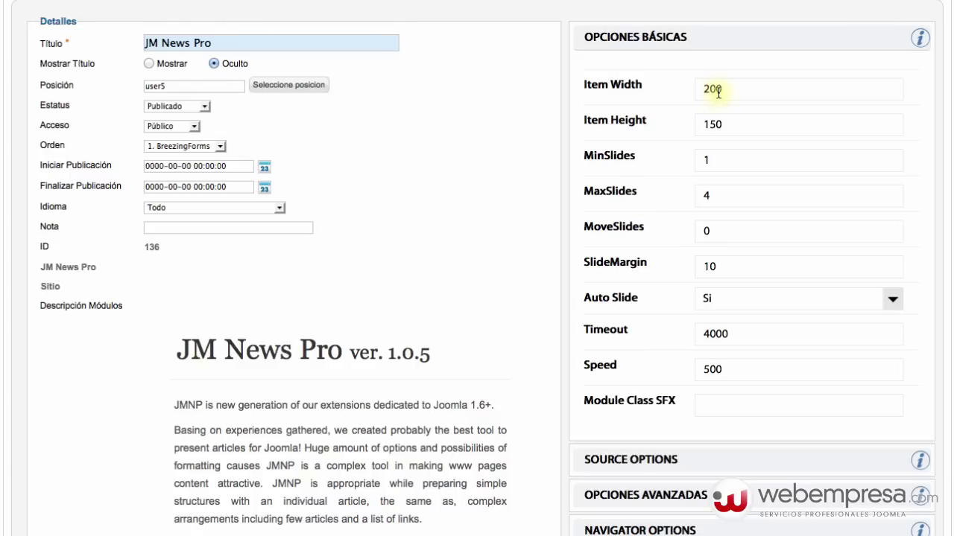
{"action": "double_click", "coordinate": [721, 88]}
{"action": "double_click", "coordinate": [719, 124]}
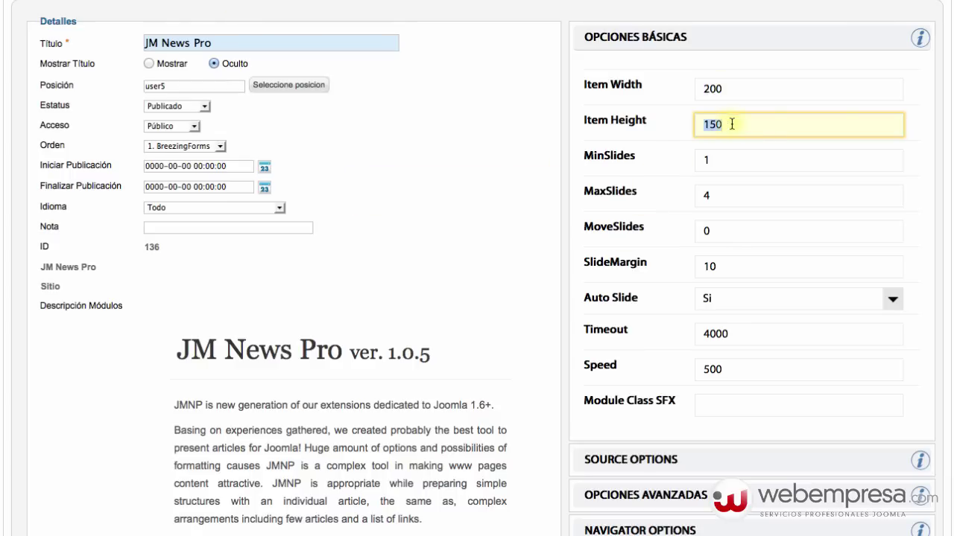
Step: Review the MinSlides, MaxSlides and Auto Slide settings in the module's basic options
{"action": "left_click", "coordinate": [754, 165]}
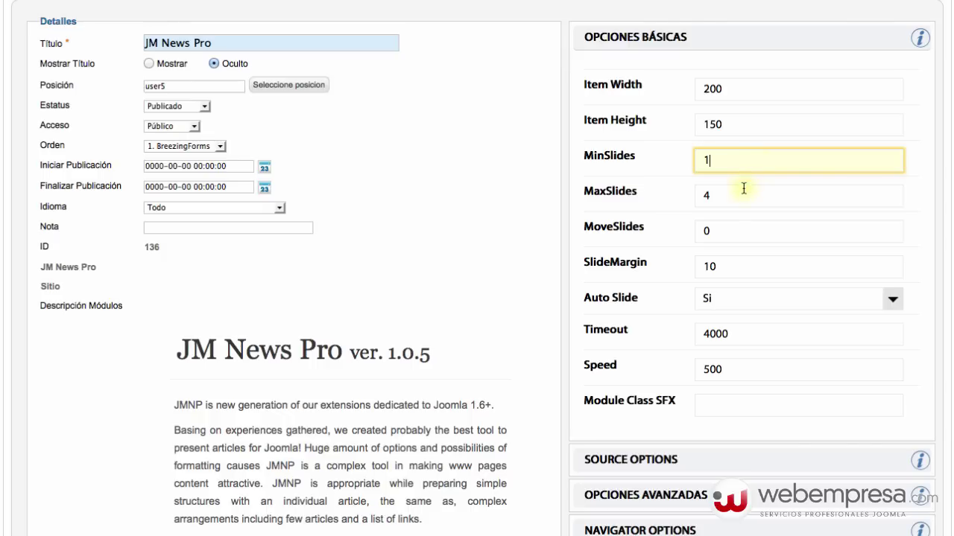
{"action": "double_click", "coordinate": [722, 196]}
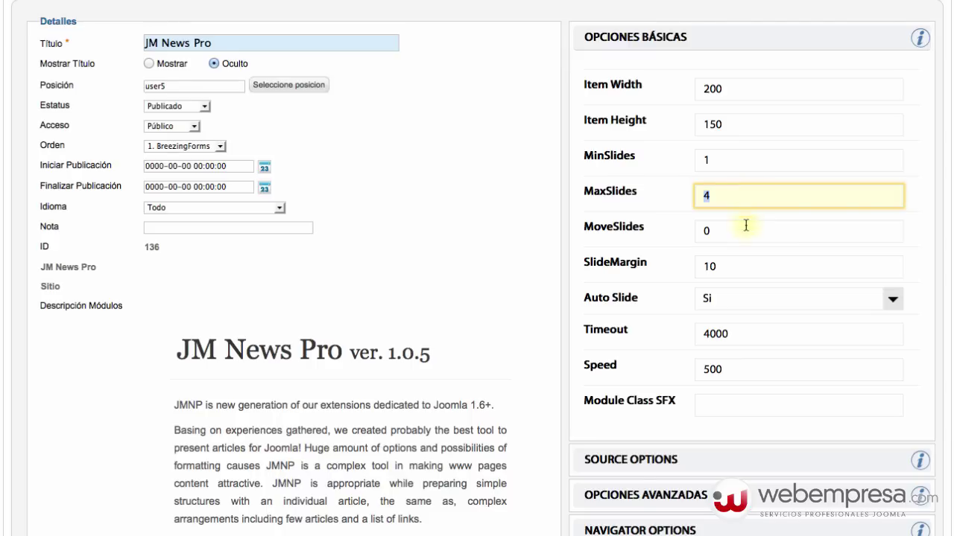
{"action": "left_click", "coordinate": [734, 304]}
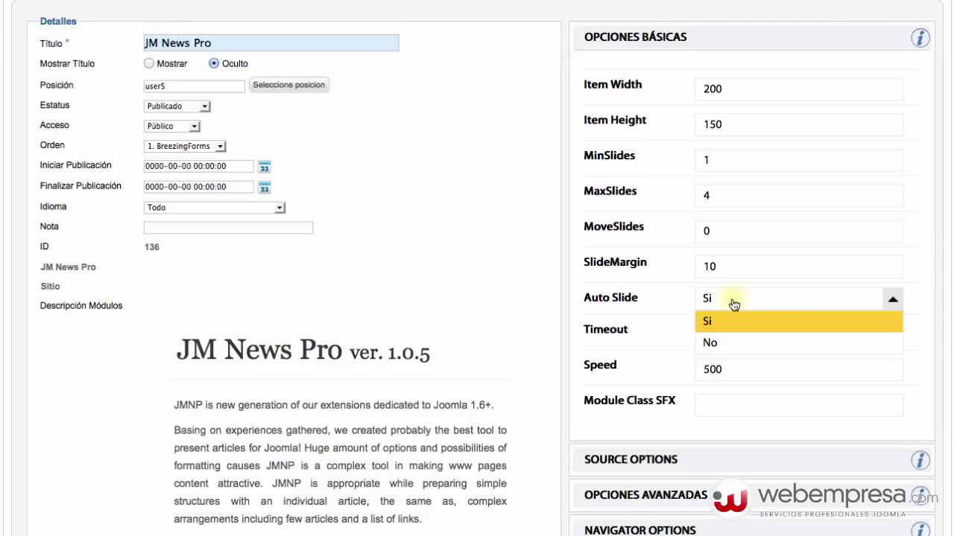
{"action": "left_click", "coordinate": [734, 304]}
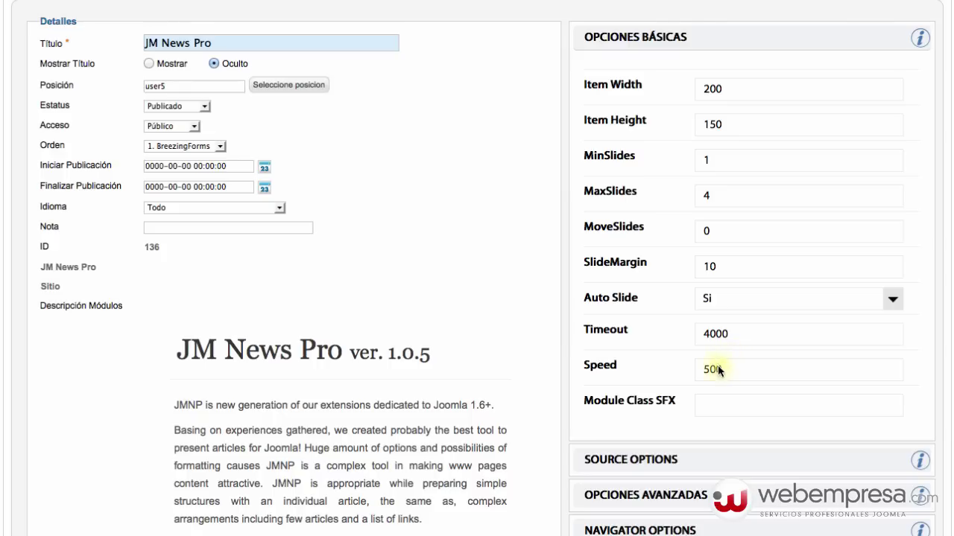
Step: Open the module's source options and examine the available Slider Source choices, including the K2 ones
{"action": "scroll", "coordinate": [718, 419], "scroll_direction": "down", "scroll_amount": 2}
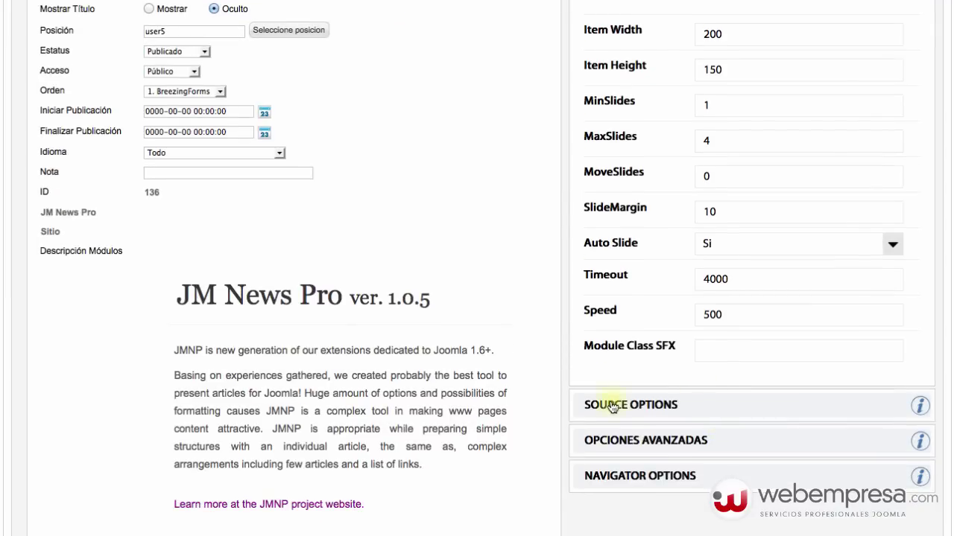
{"action": "left_click", "coordinate": [665, 406]}
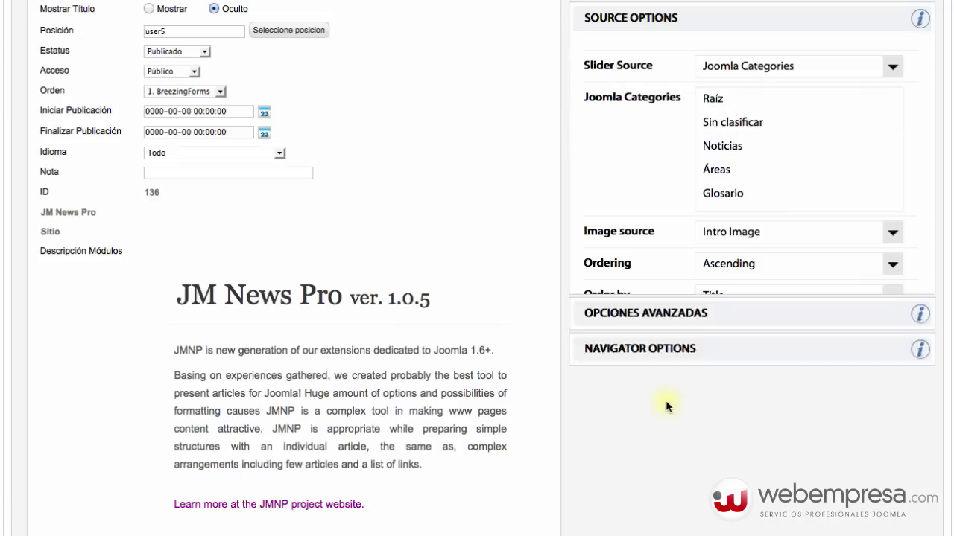
{"action": "left_click", "coordinate": [769, 70]}
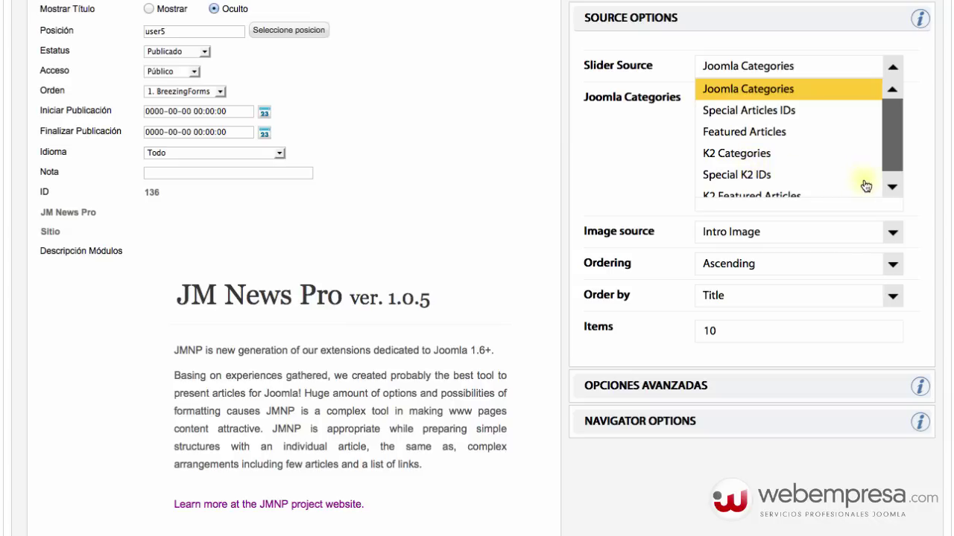
{"action": "left_click", "coordinate": [892, 189]}
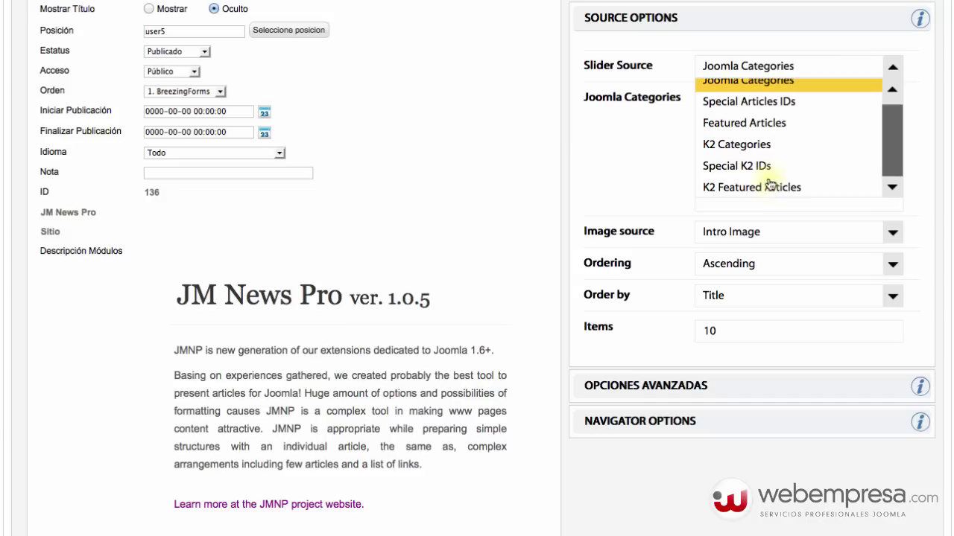
{"action": "scroll", "coordinate": [745, 127], "scroll_direction": "up", "scroll_amount": 3}
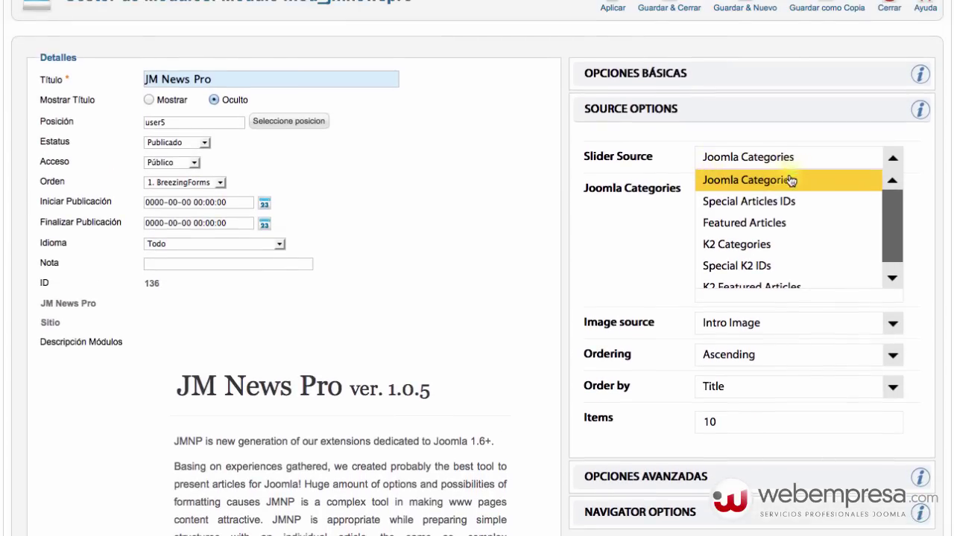
{"action": "left_click", "coordinate": [630, 237]}
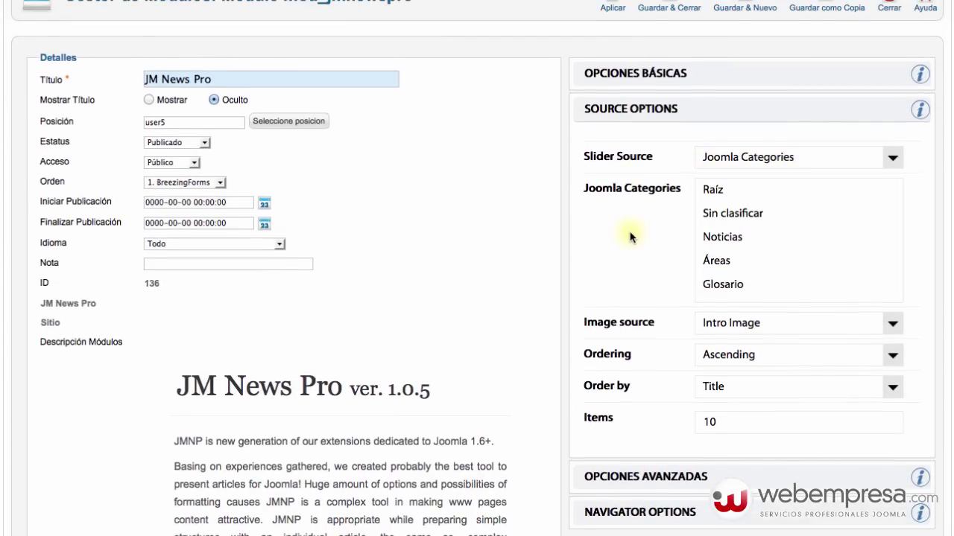
Step: Save the JM News Pro module's configuration and close it
{"action": "scroll", "coordinate": [771, 227], "scroll_direction": "down", "scroll_amount": 5}
{"action": "scroll", "coordinate": [771, 228], "scroll_direction": "up", "scroll_amount": 5}
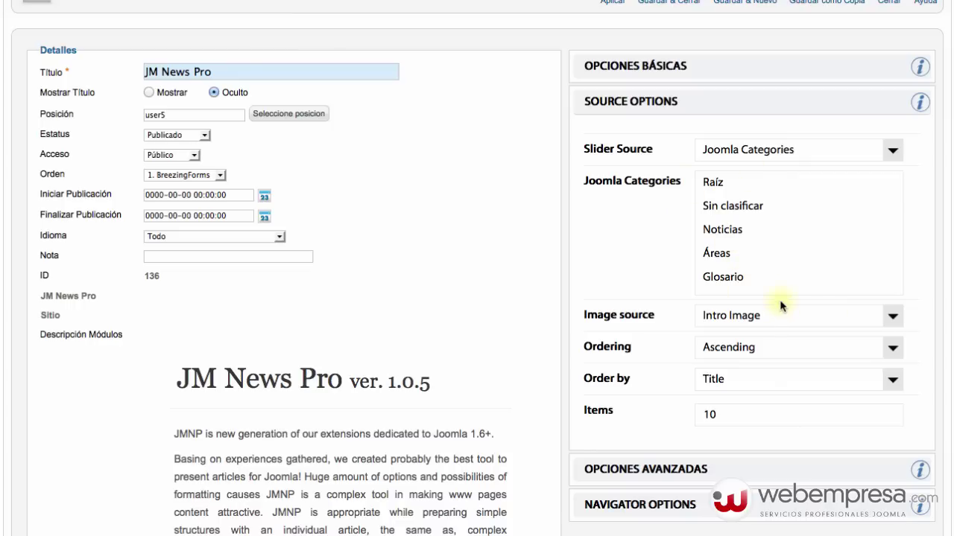
{"action": "scroll", "coordinate": [681, 258], "scroll_direction": "up", "scroll_amount": 3}
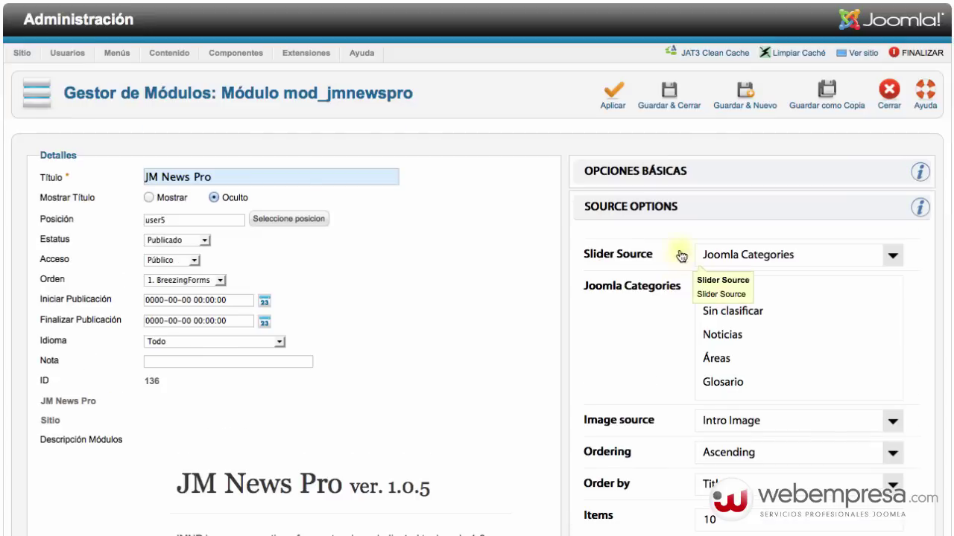
{"action": "left_click", "coordinate": [666, 104]}
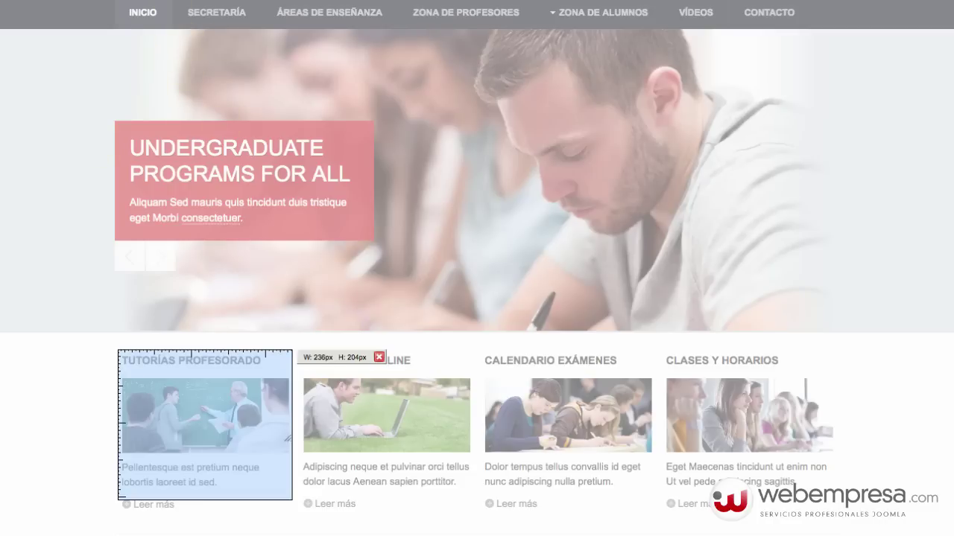
Step: Switch to the site, remove the measurement overlay and reload the home page to check the module's output below the slideshow
{"action": "key", "text": "Escape"}
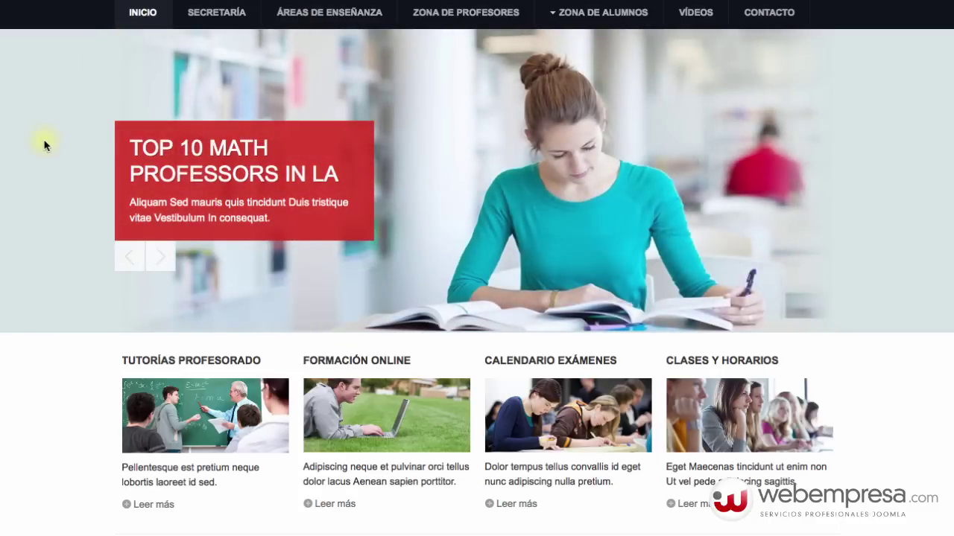
{"action": "key", "text": "super+r"}
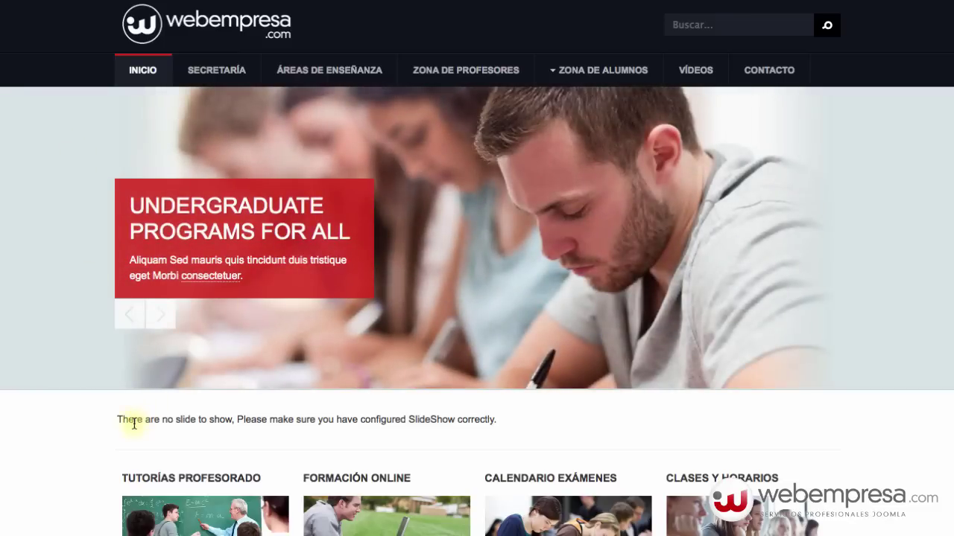
{"action": "triple_click", "coordinate": [123, 421]}
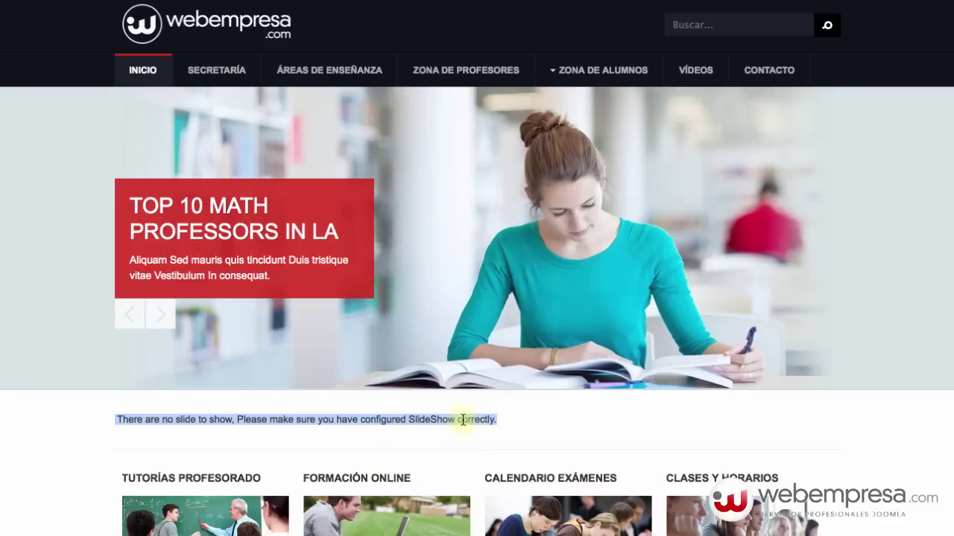
{"action": "double_click", "coordinate": [468, 419]}
{"action": "left_click", "coordinate": [310, 419]}
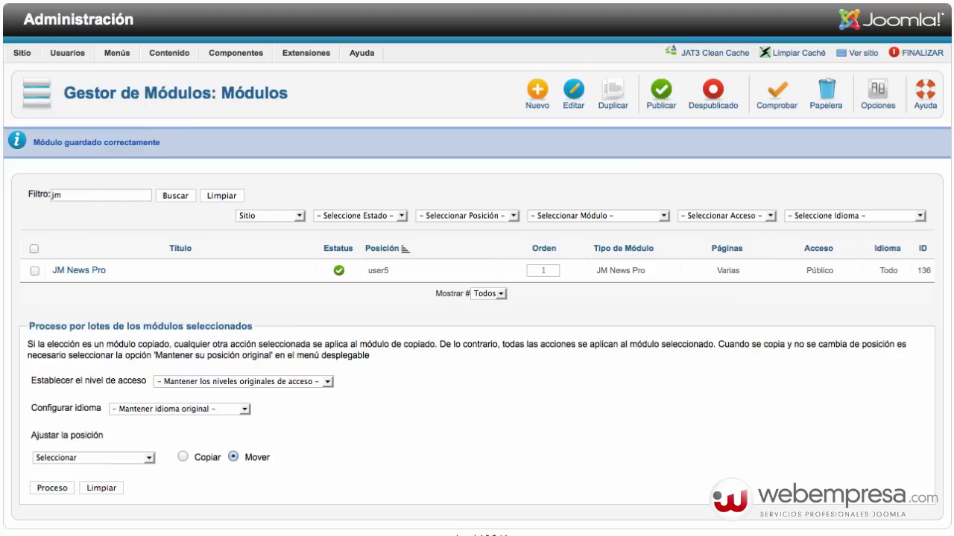
Step: Create an article category titled JNews from the content manager's category list and save it
{"action": "mouse_move", "coordinate": [169, 53]}
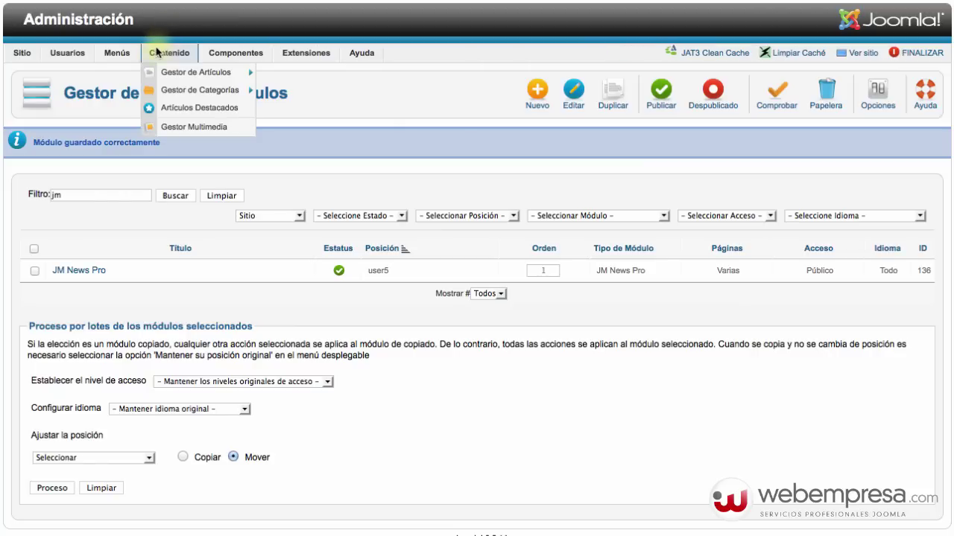
{"action": "mouse_move", "coordinate": [160, 71]}
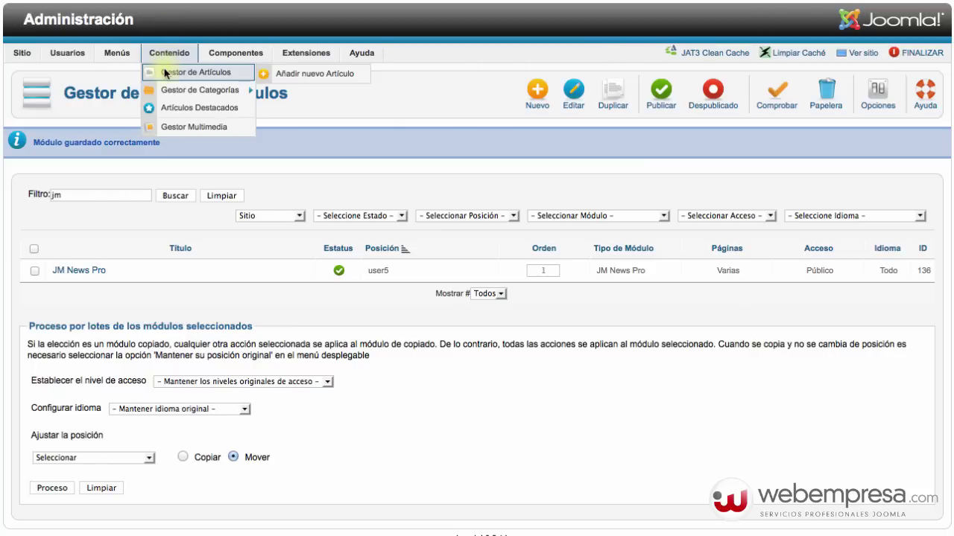
{"action": "left_click", "coordinate": [166, 73]}
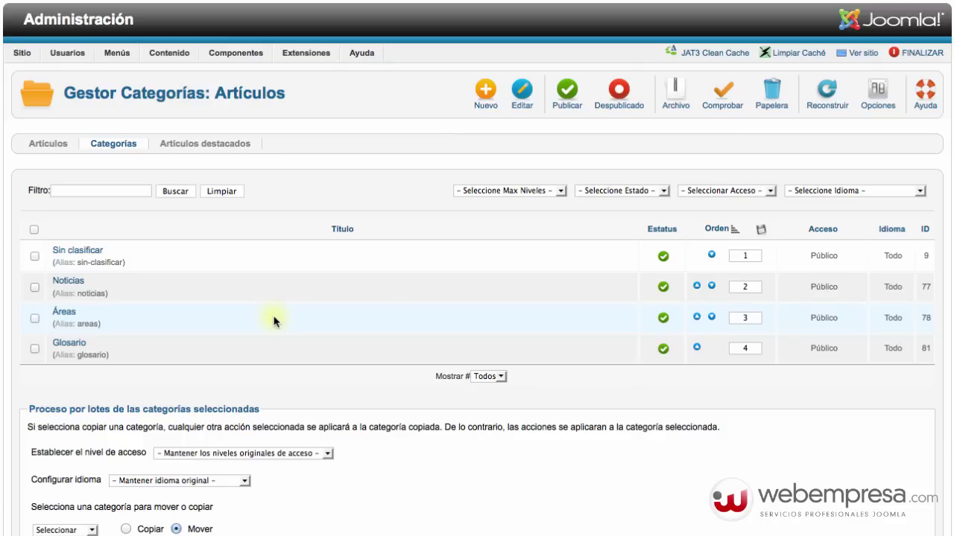
{"action": "left_click", "coordinate": [486, 103]}
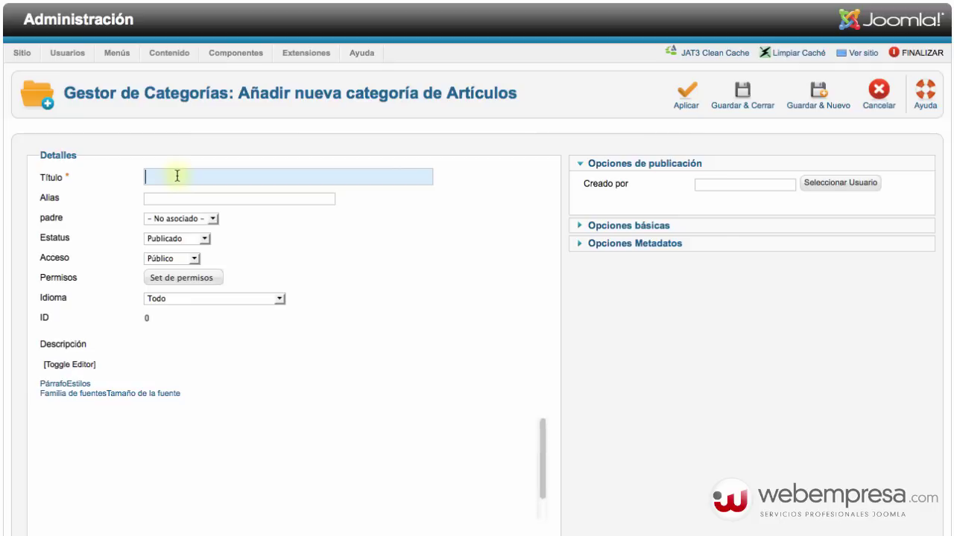
{"action": "type", "text": "JNews"}
{"action": "key", "text": "Down"}
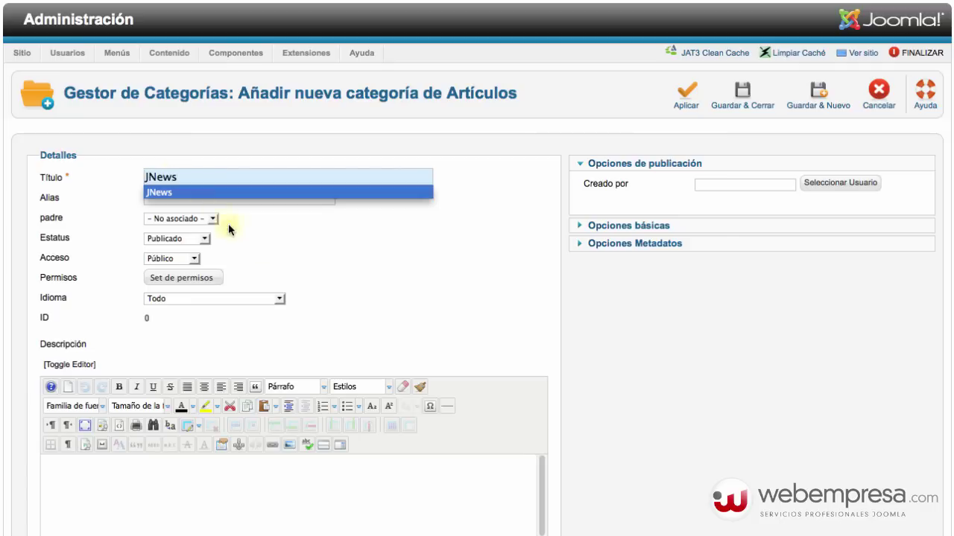
{"action": "key", "text": "Return"}
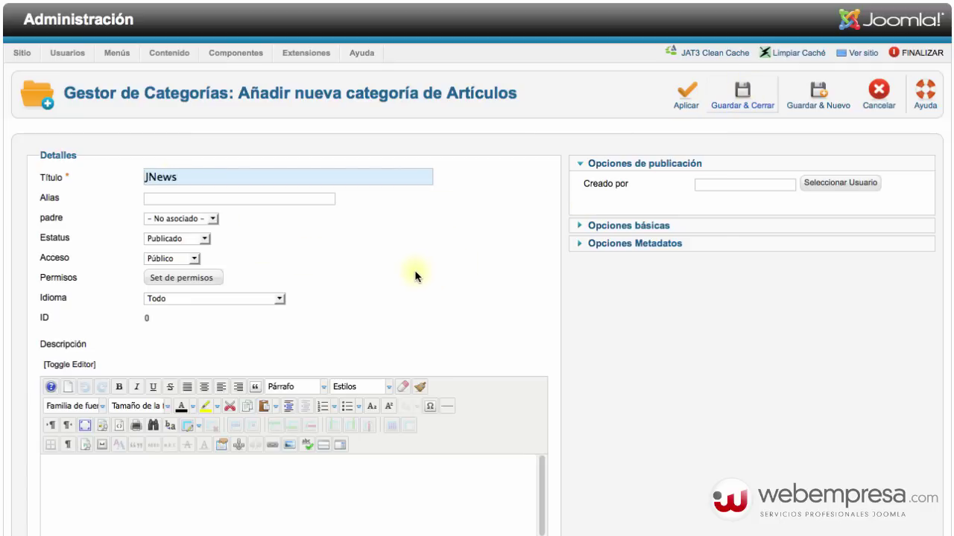
{"action": "key", "text": "Return"}
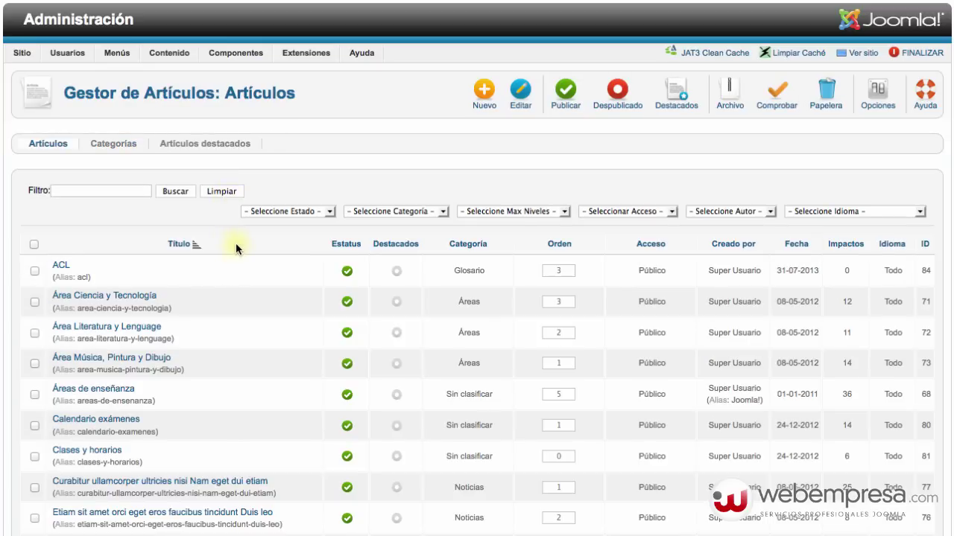
Step: Move the article Área Ciencia y Tecnología to the JNews category and save it
{"action": "left_click", "coordinate": [103, 301]}
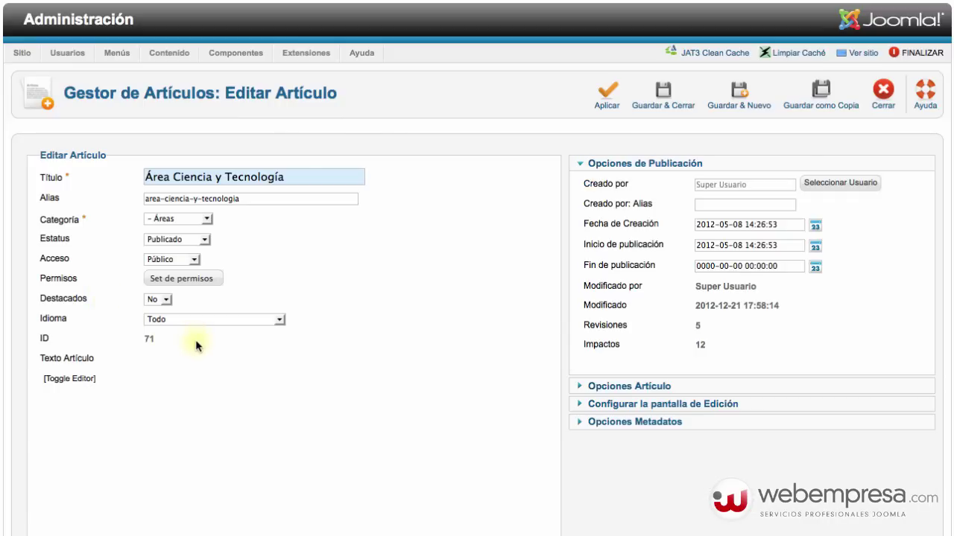
{"action": "scroll", "coordinate": [305, 326], "scroll_direction": "down", "scroll_amount": 4}
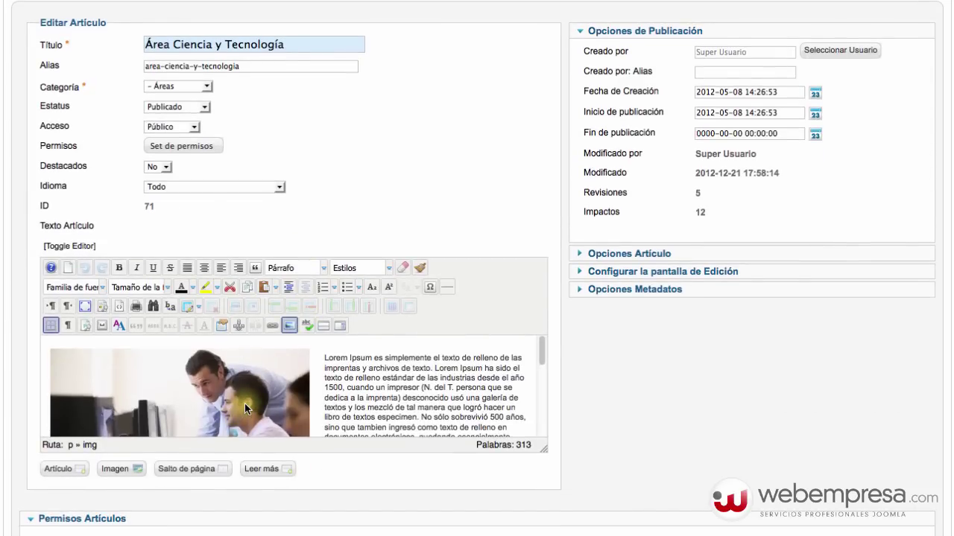
{"action": "scroll", "coordinate": [244, 403], "scroll_direction": "down", "scroll_amount": 5}
{"action": "scroll", "coordinate": [244, 403], "scroll_direction": "up", "scroll_amount": 5}
{"action": "left_click", "coordinate": [181, 89]}
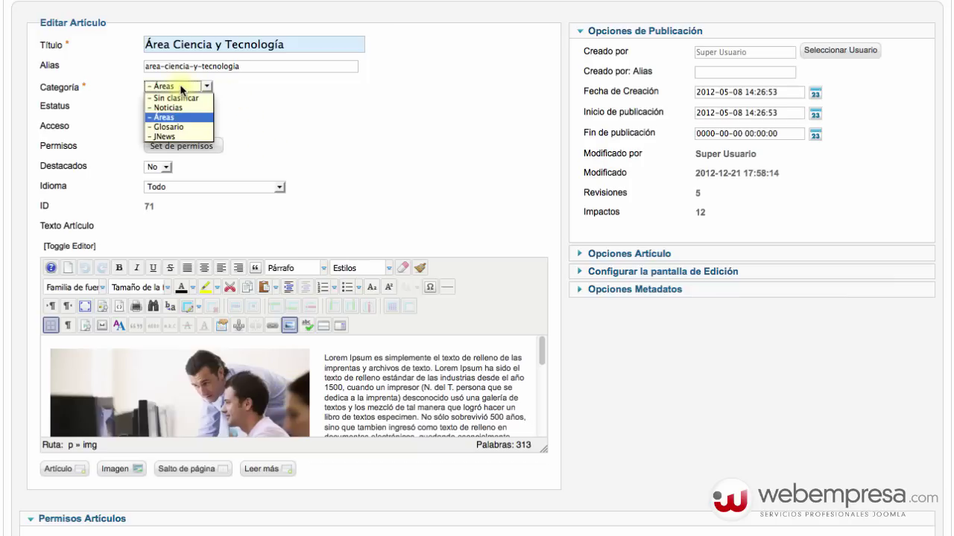
{"action": "left_click", "coordinate": [167, 138]}
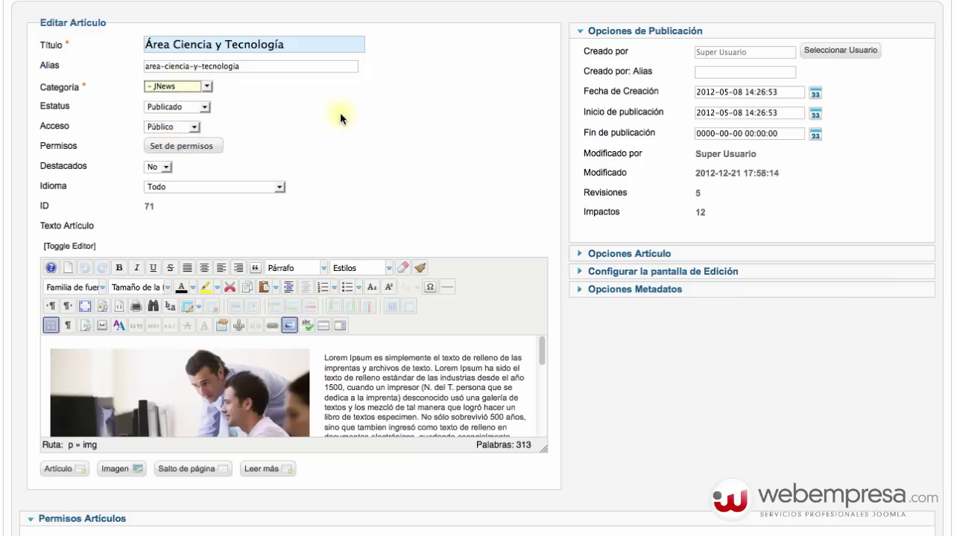
{"action": "scroll", "coordinate": [447, 149], "scroll_direction": "up", "scroll_amount": 4}
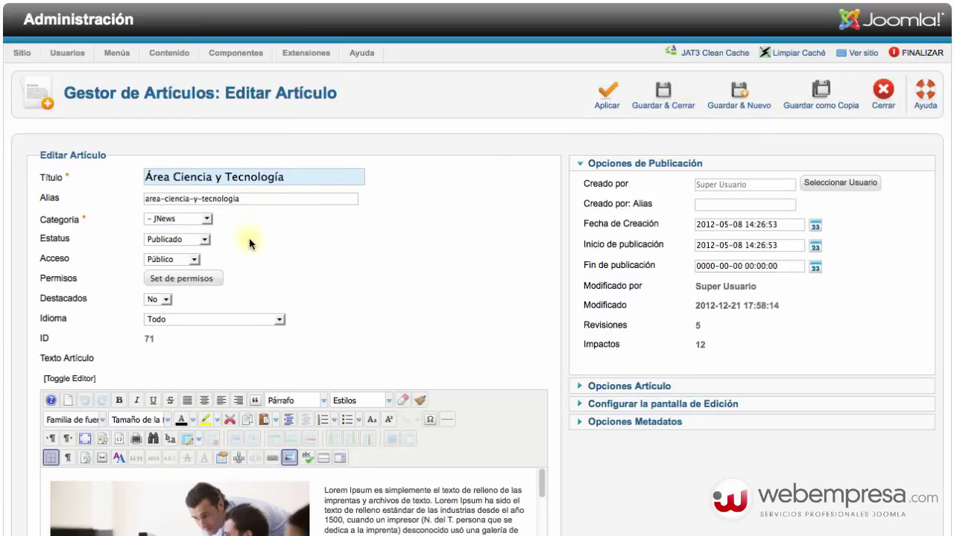
Step: Move the article Áreas de enseñanza to the JNews category and save it
{"action": "scroll", "coordinate": [158, 468], "scroll_direction": "down", "scroll_amount": 3}
{"action": "scroll", "coordinate": [159, 468], "scroll_direction": "down", "scroll_amount": 1}
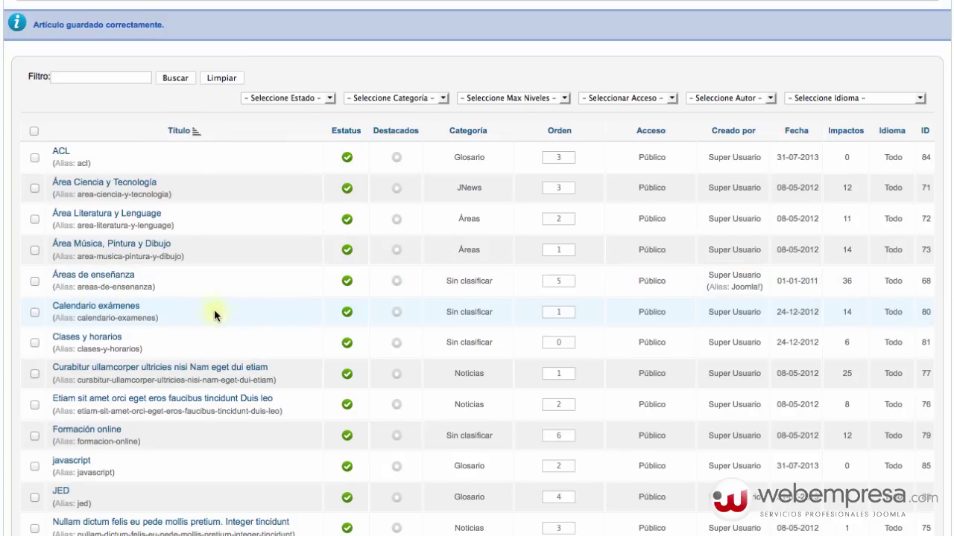
{"action": "left_click", "coordinate": [93, 274]}
{"action": "left_click", "coordinate": [156, 218]}
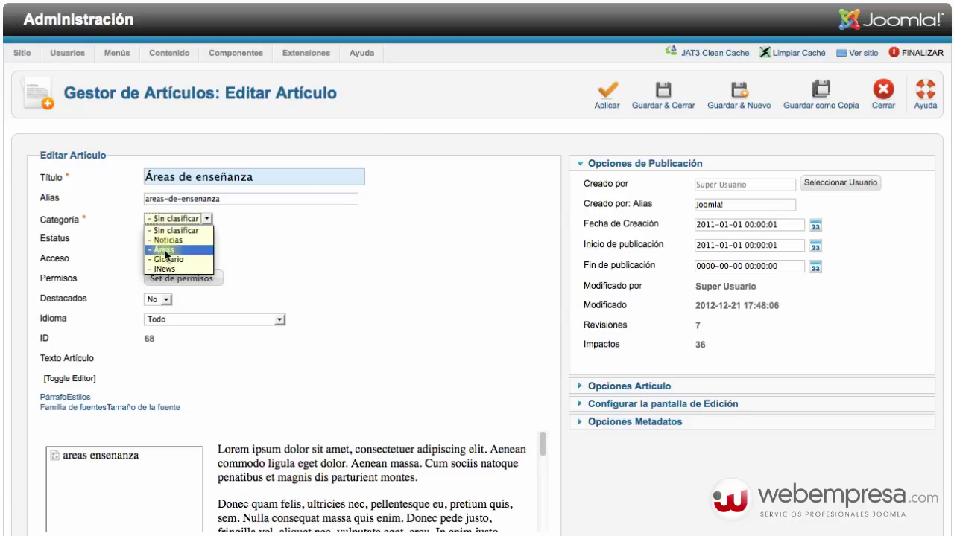
{"action": "left_click", "coordinate": [167, 270]}
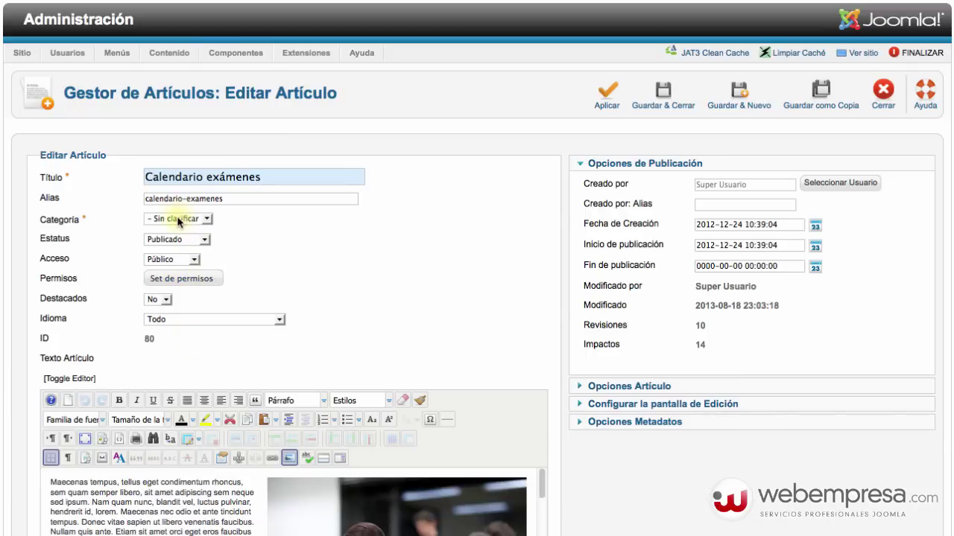
Step: Change the category of the article Calendario exámenes to JNews, then save and close it
{"action": "left_click", "coordinate": [179, 222]}
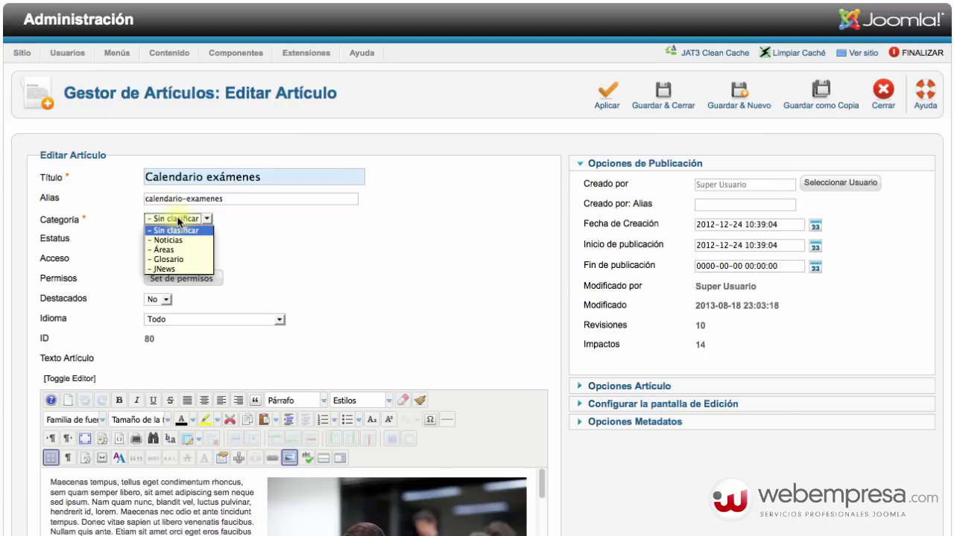
{"action": "left_click", "coordinate": [165, 264]}
{"action": "left_click", "coordinate": [675, 100]}
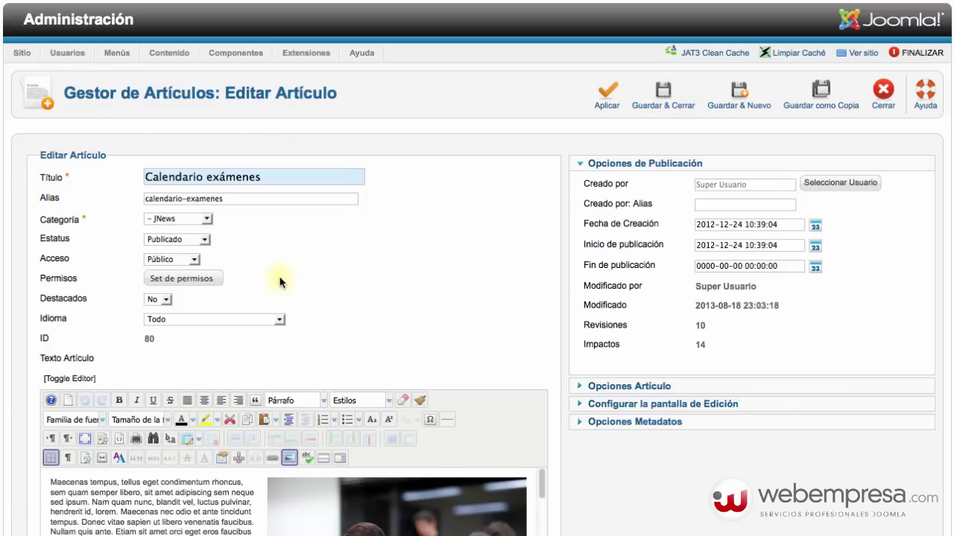
Step: Open the article Tutorías profesorado, assign it to the JNews category and save it
{"action": "scroll", "coordinate": [253, 298], "scroll_direction": "down", "scroll_amount": 5}
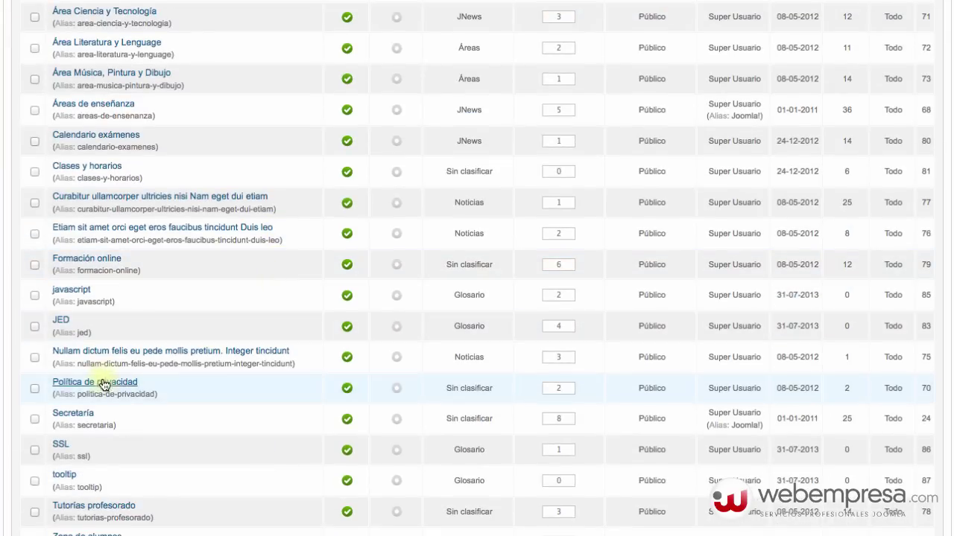
{"action": "scroll", "coordinate": [105, 440], "scroll_direction": "down", "scroll_amount": 3}
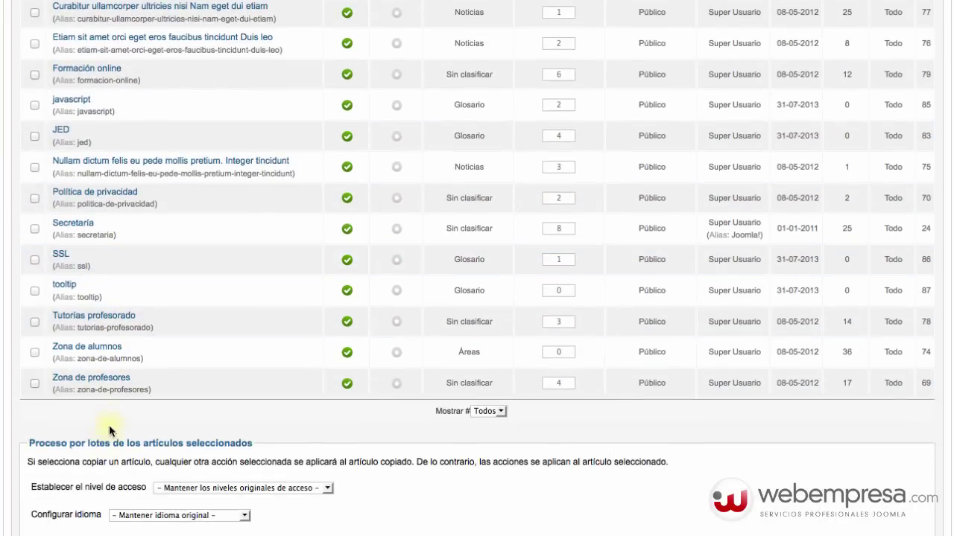
{"action": "left_click", "coordinate": [108, 318]}
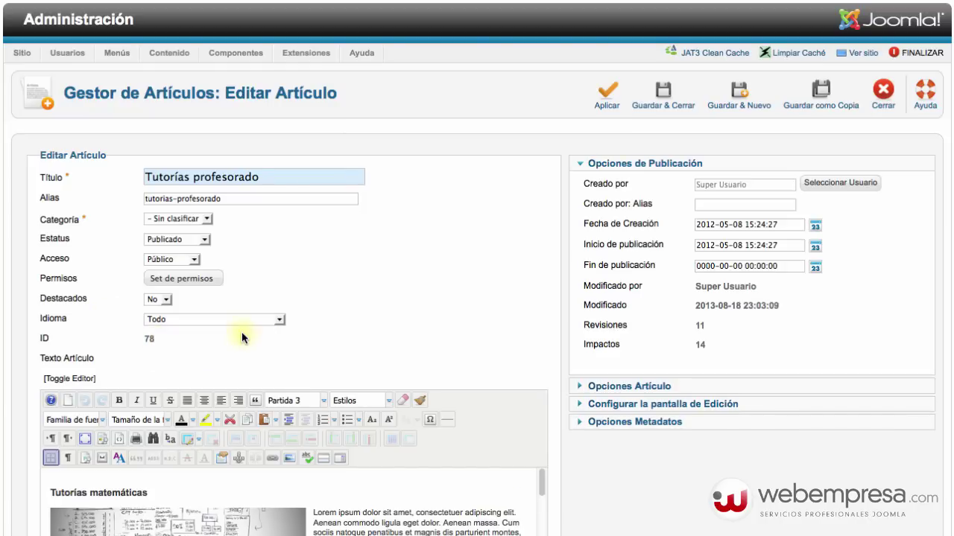
{"action": "left_click", "coordinate": [179, 219]}
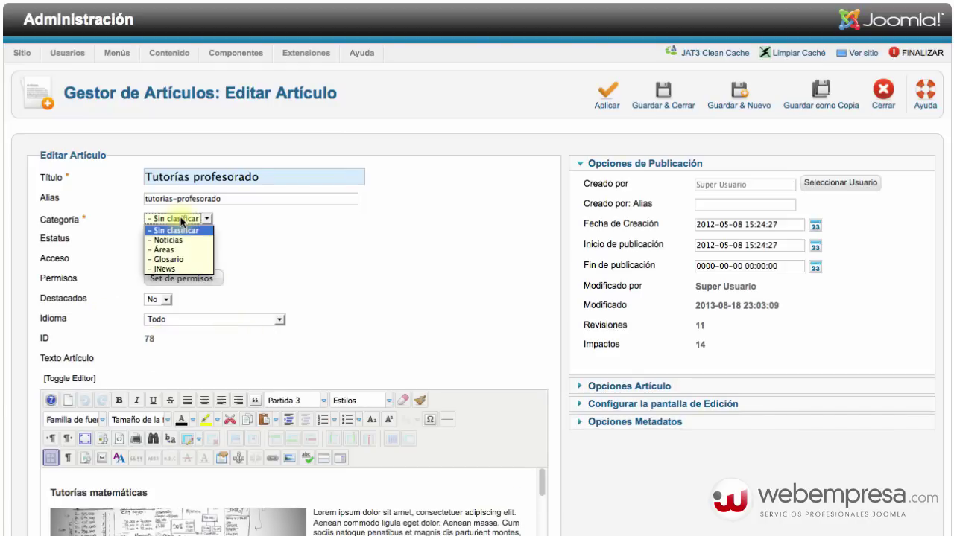
{"action": "left_click", "coordinate": [171, 270]}
{"action": "left_click", "coordinate": [455, 173]}
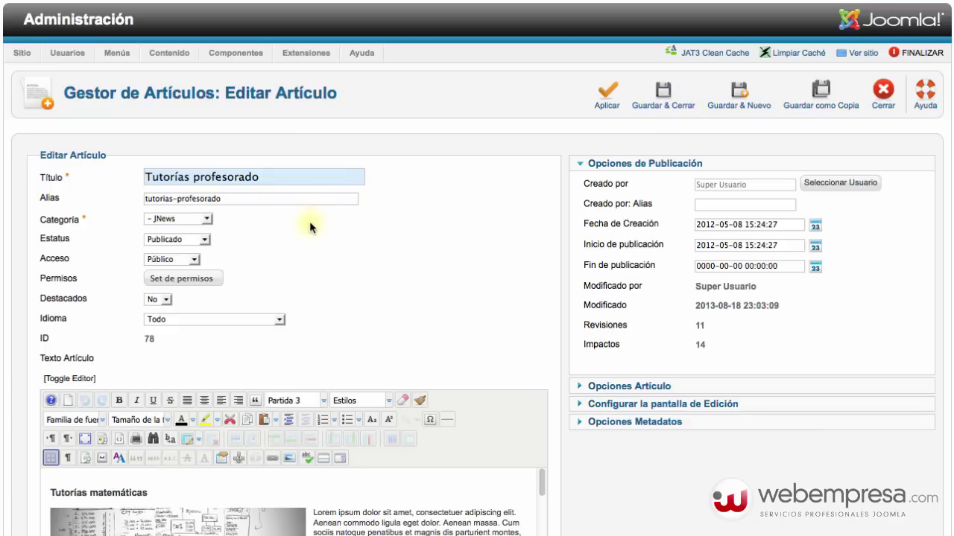
Step: Open the article Formación online, set its category to JNews and save it
{"action": "scroll", "coordinate": [298, 245], "scroll_direction": "down", "scroll_amount": 3}
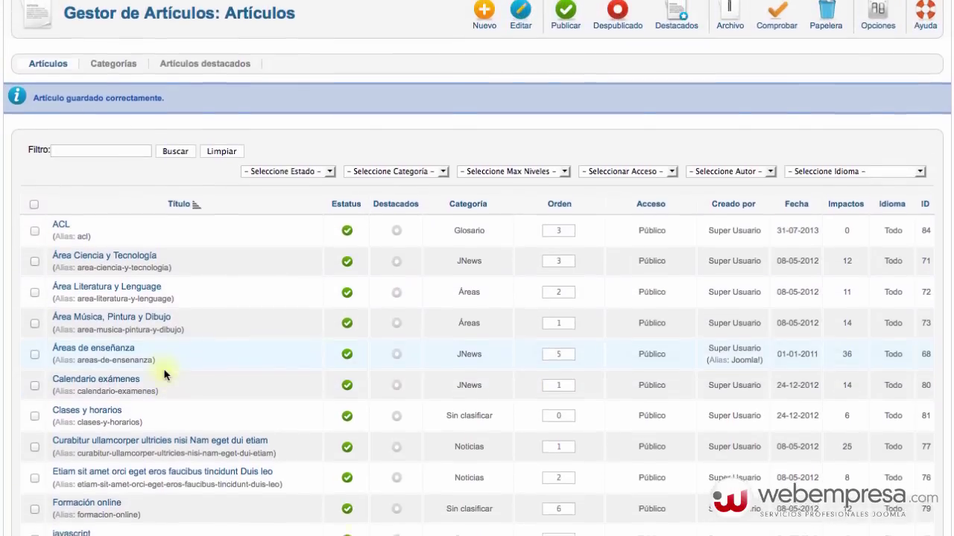
{"action": "scroll", "coordinate": [164, 375], "scroll_direction": "down", "scroll_amount": 5}
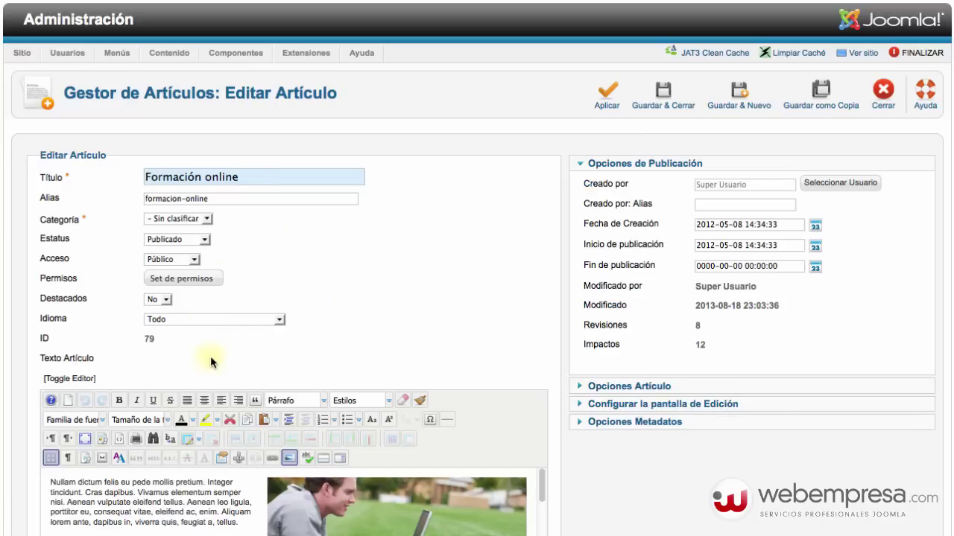
{"action": "left_click", "coordinate": [170, 218]}
{"action": "left_click", "coordinate": [170, 269]}
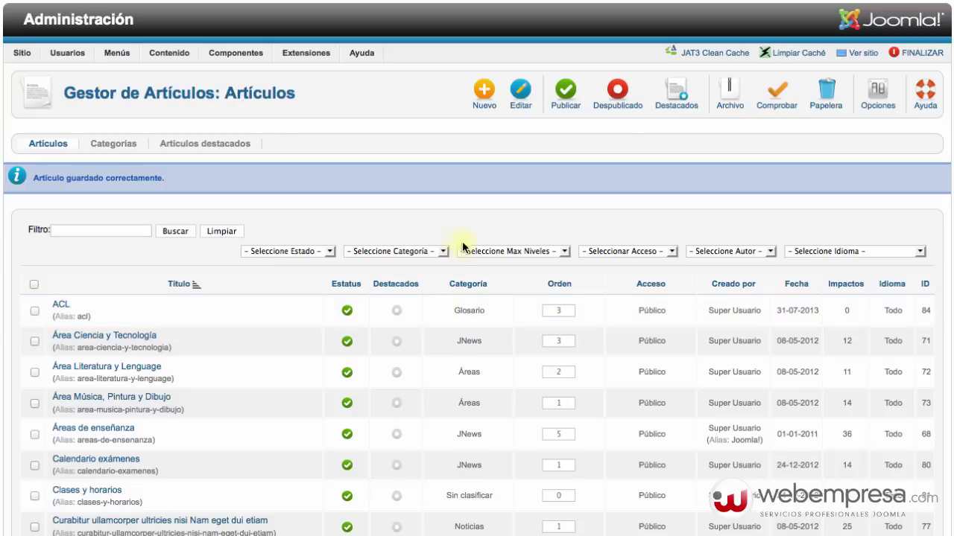
Step: Filter the article list by the JNews category to check its assigned articles
{"action": "left_click", "coordinate": [418, 251]}
{"action": "left_click", "coordinate": [376, 310]}
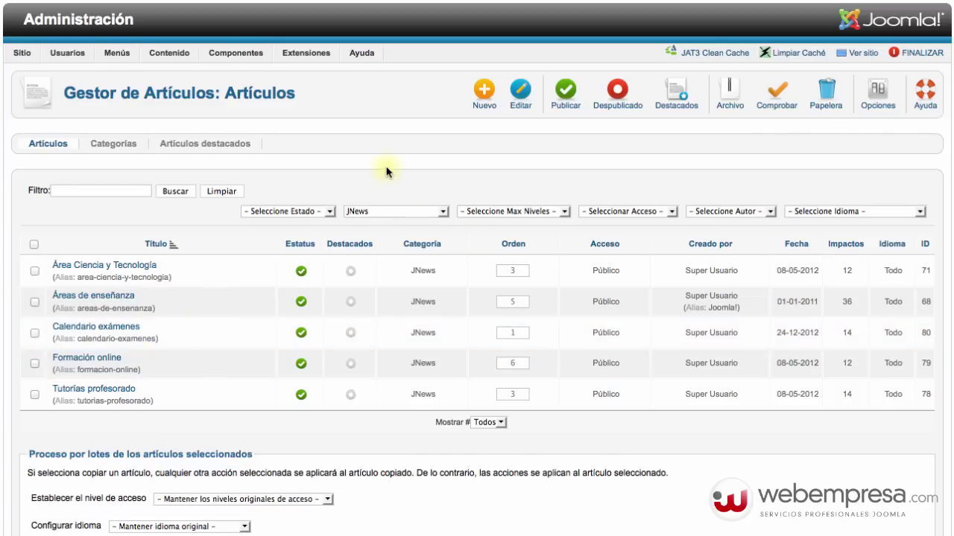
Step: In the JM News Pro module's source options, select the JNews category and set Image source to First image in content
{"action": "mouse_move", "coordinate": [312, 53]}
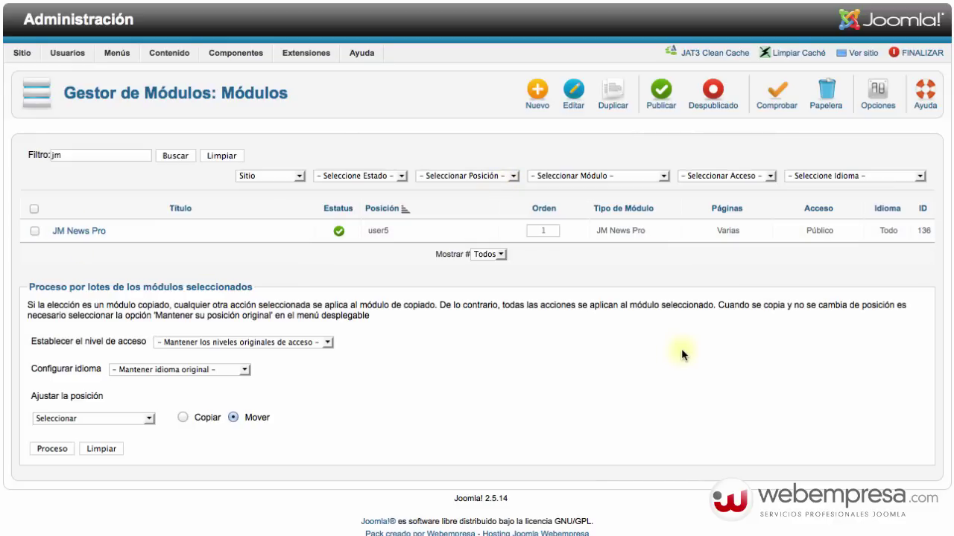
{"action": "scroll", "coordinate": [681, 348], "scroll_direction": "down", "scroll_amount": 3}
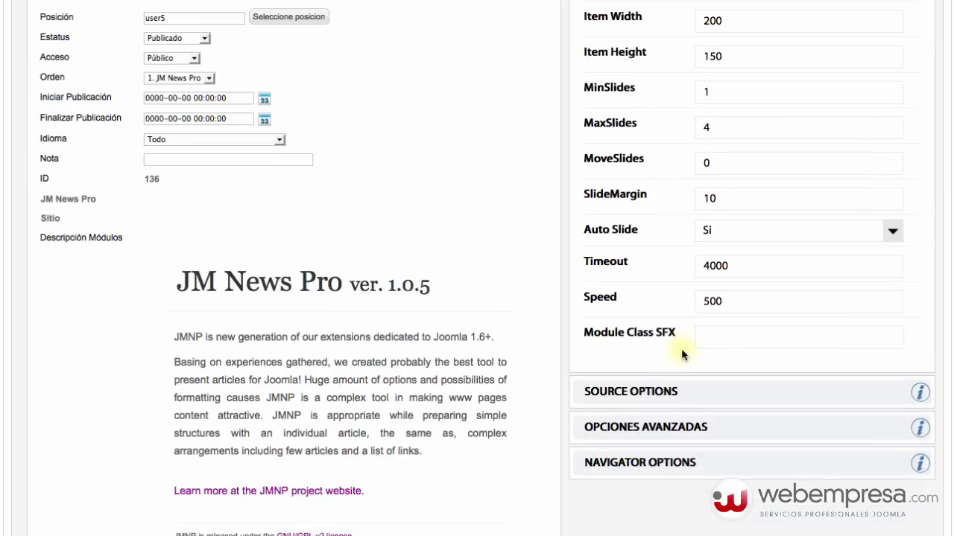
{"action": "left_click", "coordinate": [667, 395]}
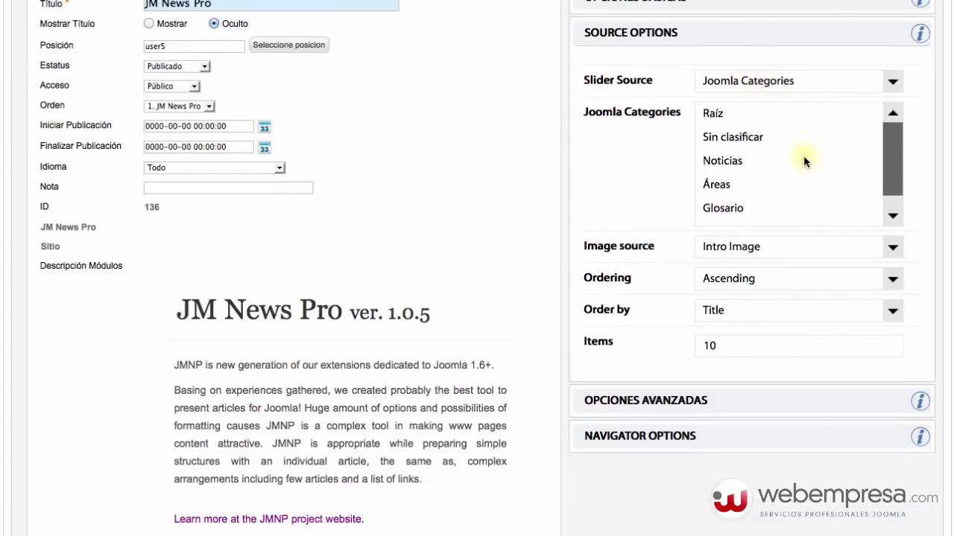
{"action": "left_click", "coordinate": [892, 216]}
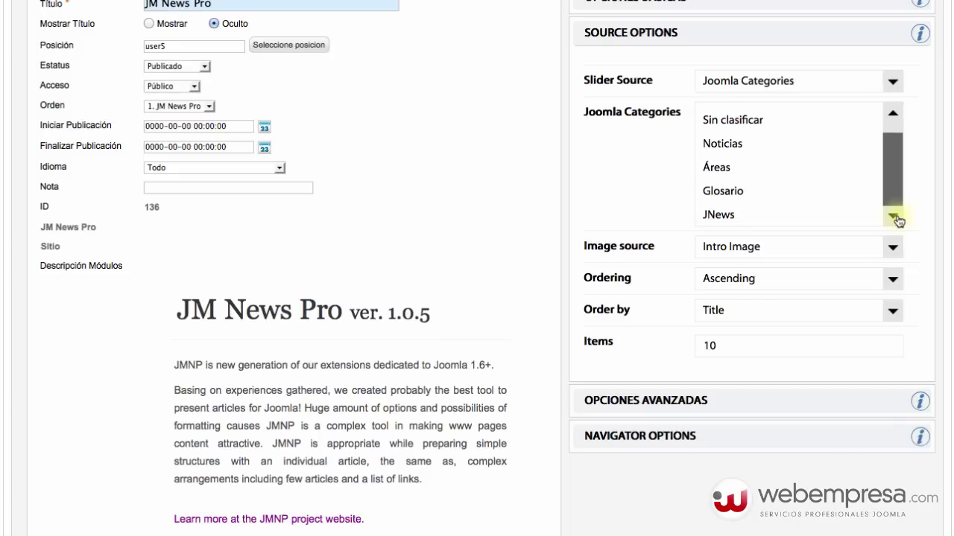
{"action": "left_click", "coordinate": [732, 214]}
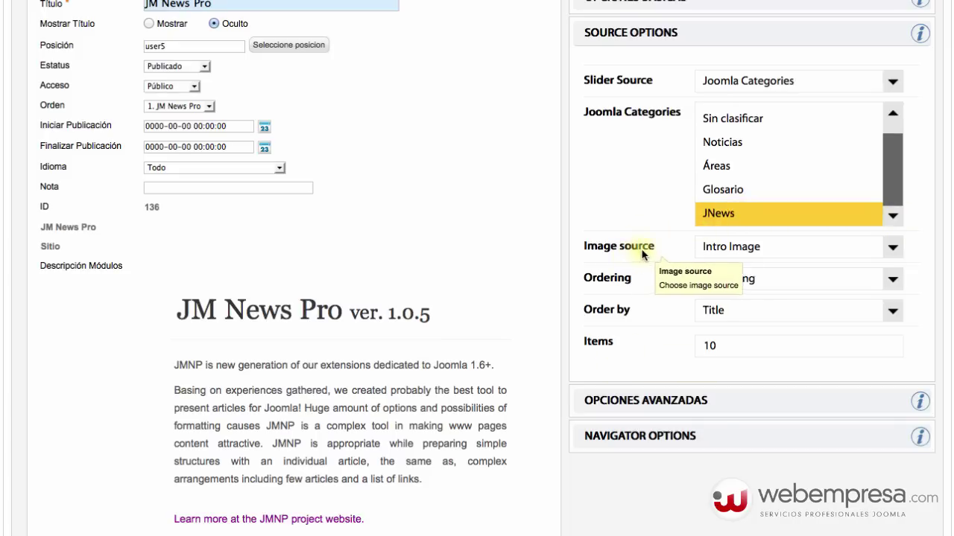
{"action": "left_click", "coordinate": [804, 252]}
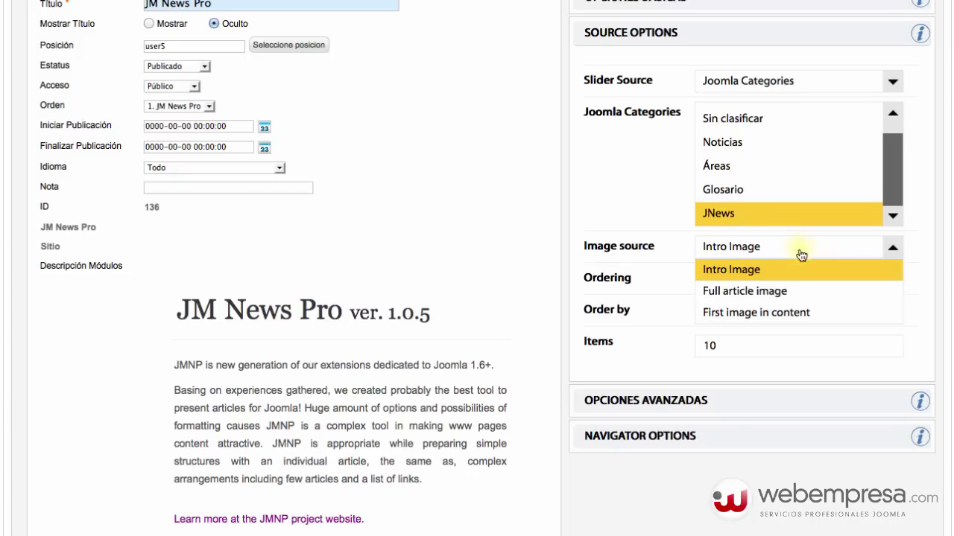
{"action": "left_click", "coordinate": [762, 313]}
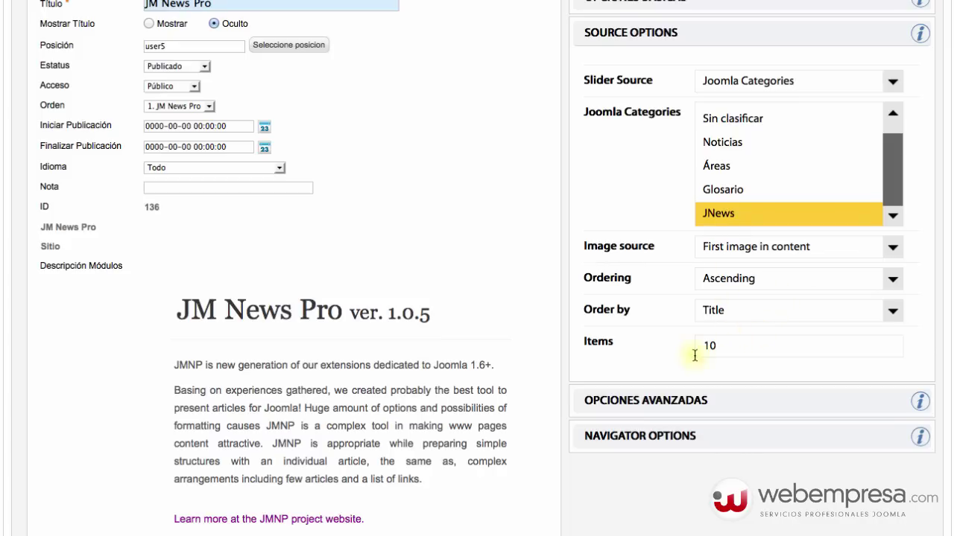
Step: Open the module's advanced options and examine the Layout and Image style choices, keeping Default and Fill
{"action": "left_click", "coordinate": [675, 406]}
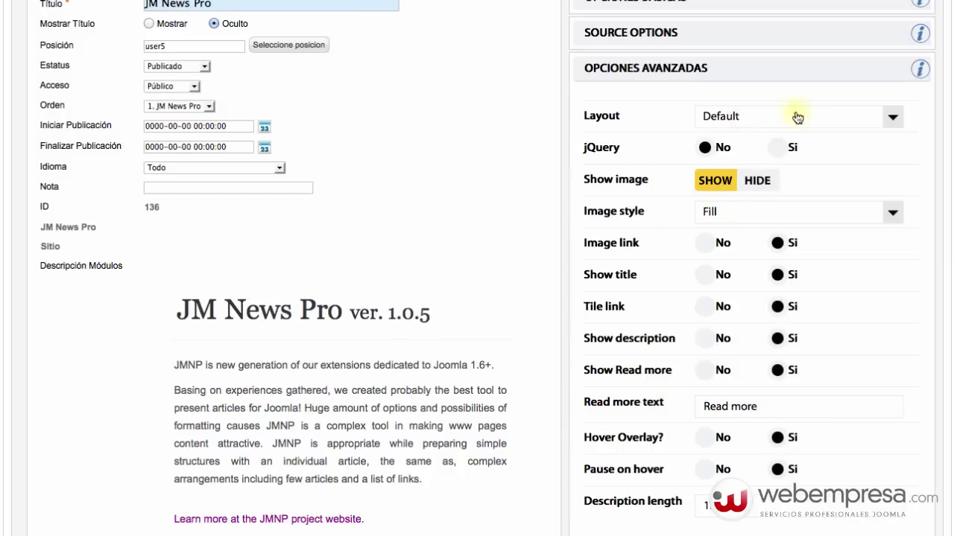
{"action": "left_click", "coordinate": [891, 119]}
{"action": "scroll", "coordinate": [776, 191], "scroll_direction": "down", "scroll_amount": 5}
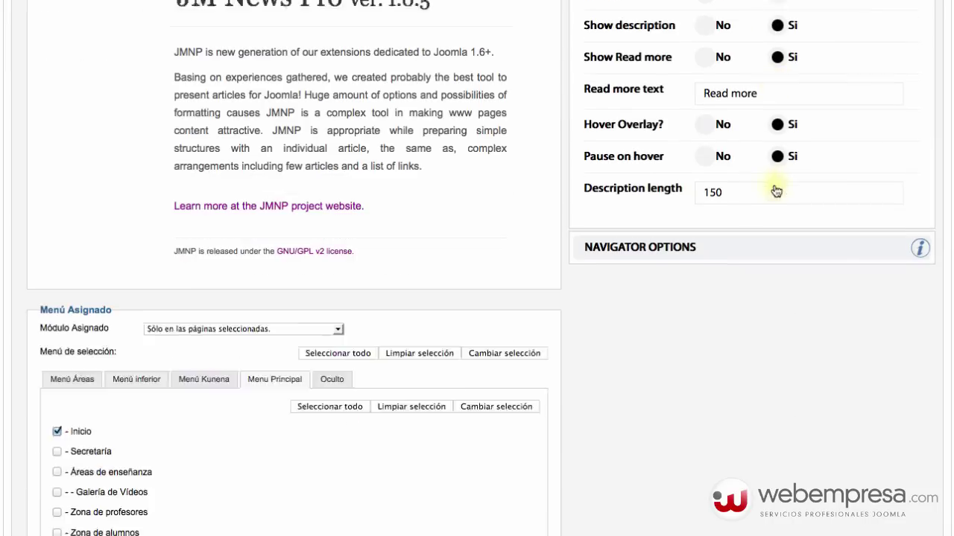
{"action": "scroll", "coordinate": [775, 190], "scroll_direction": "up", "scroll_amount": 5}
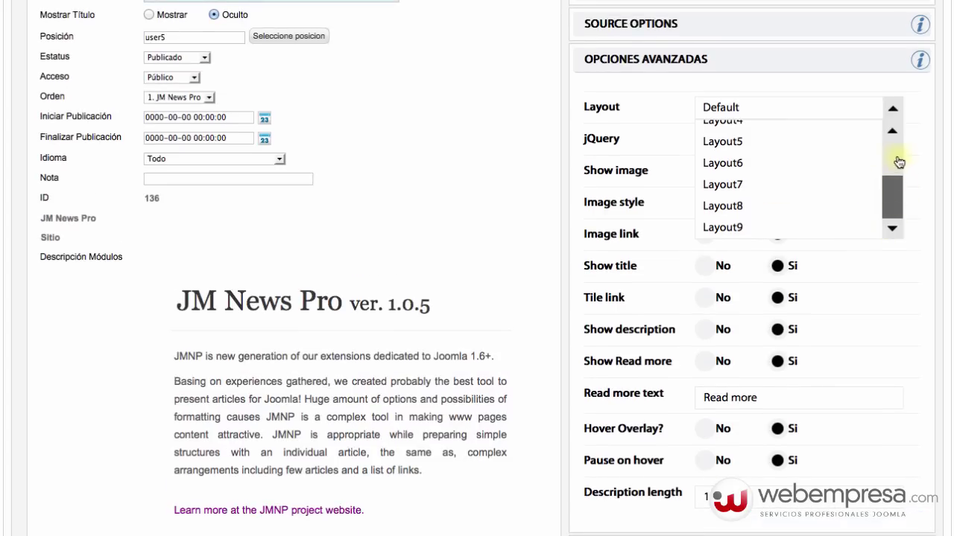
{"action": "scroll", "coordinate": [891, 131], "scroll_direction": "up", "scroll_amount": 5}
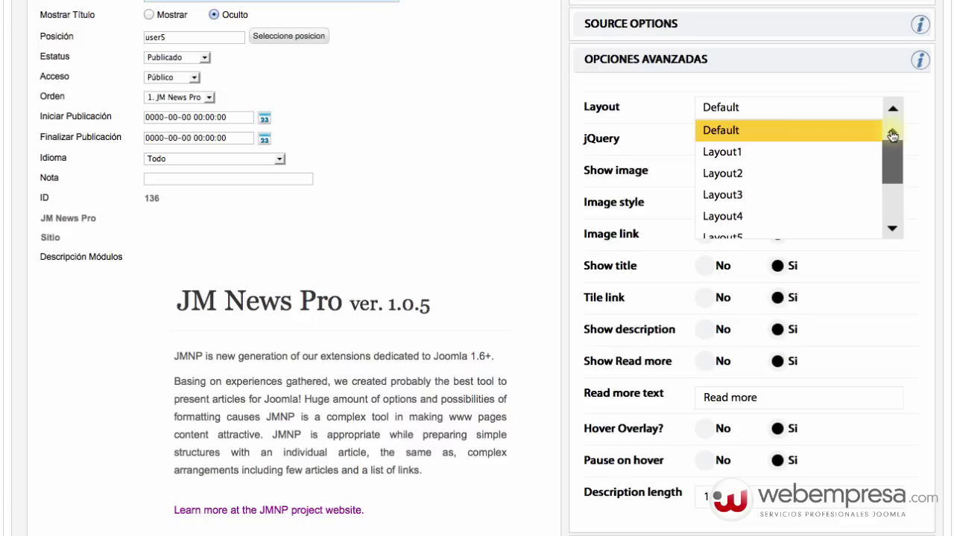
{"action": "left_click", "coordinate": [719, 132]}
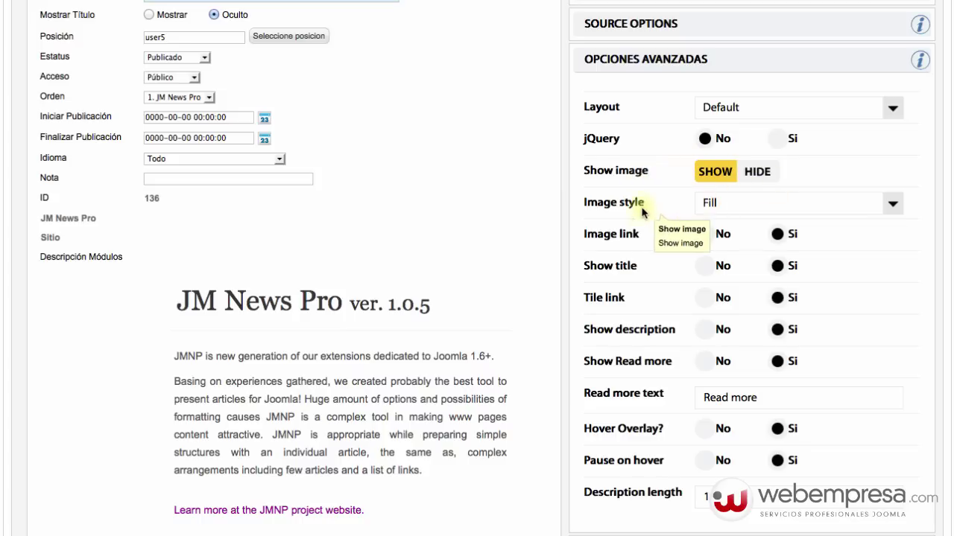
{"action": "left_click", "coordinate": [781, 209]}
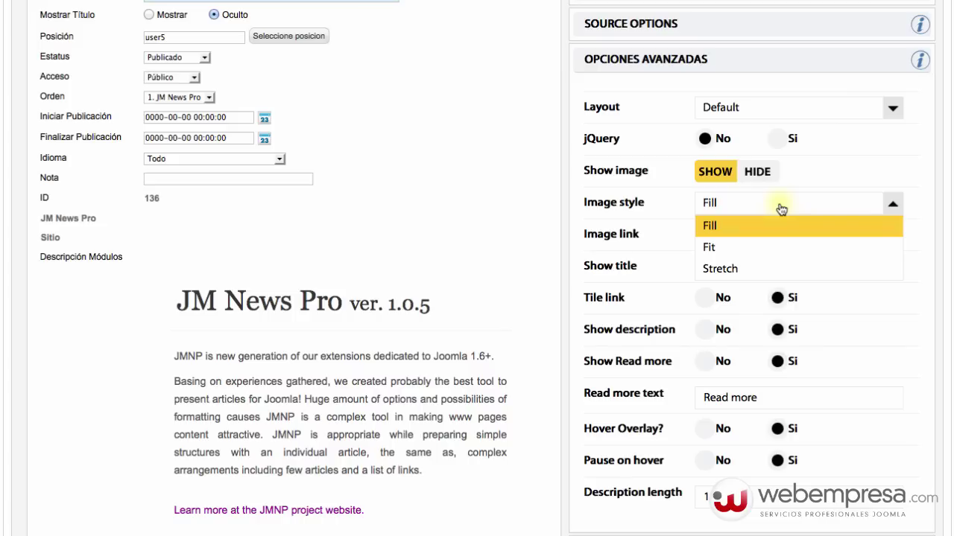
{"action": "left_click", "coordinate": [656, 254]}
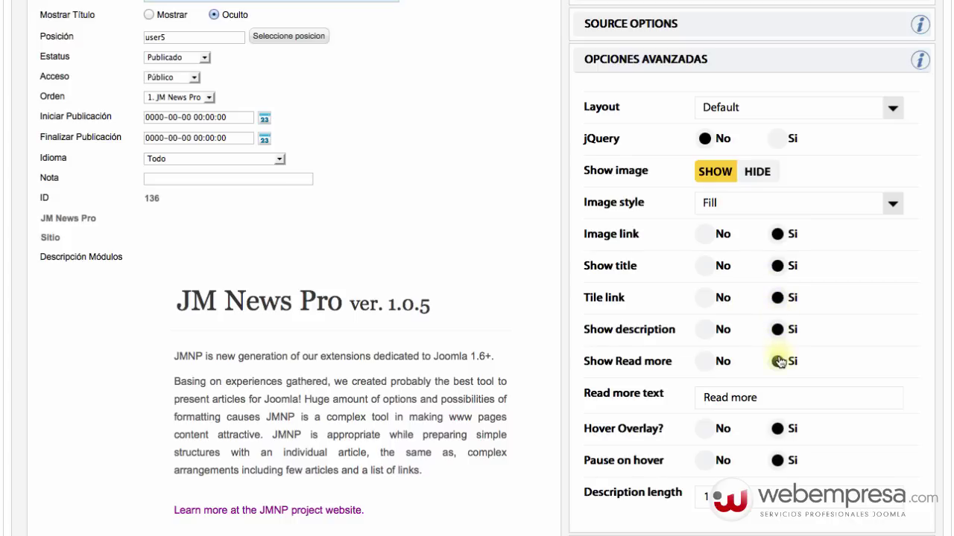
Step: Replace the Read more text in the JM News Pro module's advanced options with "Leer más..."
{"action": "left_click_drag", "start_coordinate": [769, 399], "coordinate": [652, 394]}
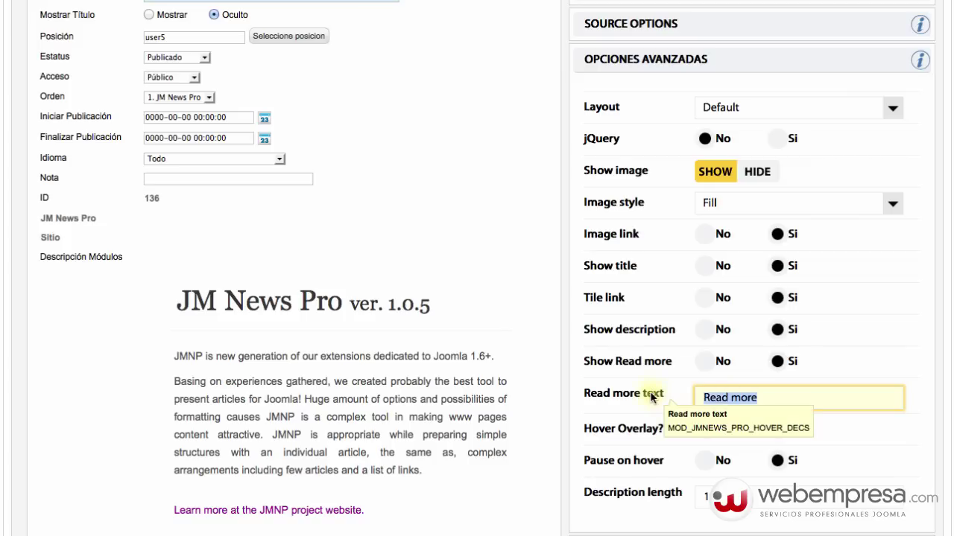
{"action": "type", "text": "Leer"}
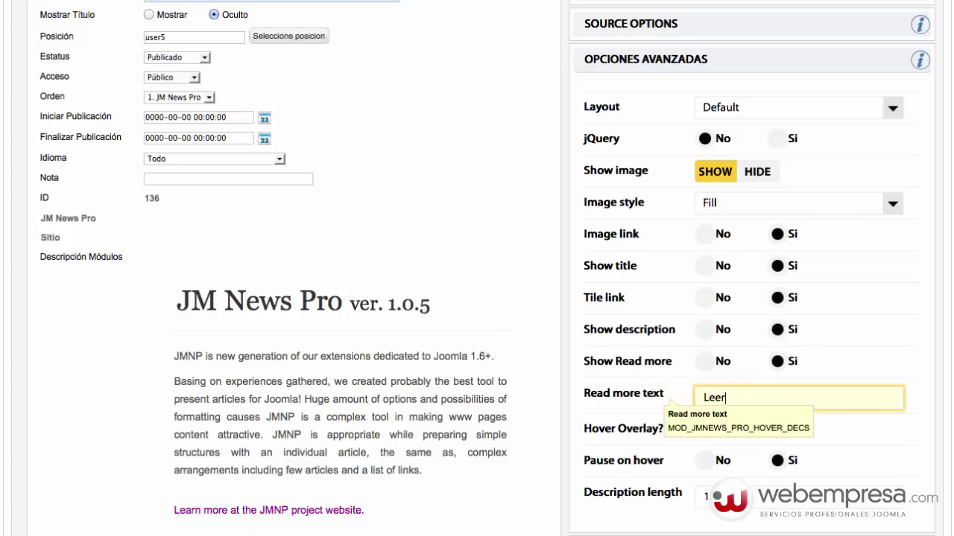
{"action": "type", "text": " más..."}
Step: Hide the pager in the module's navigator options, save the module and clear the Joomla cache
{"action": "scroll", "coordinate": [839, 438], "scroll_direction": "down", "scroll_amount": 3}
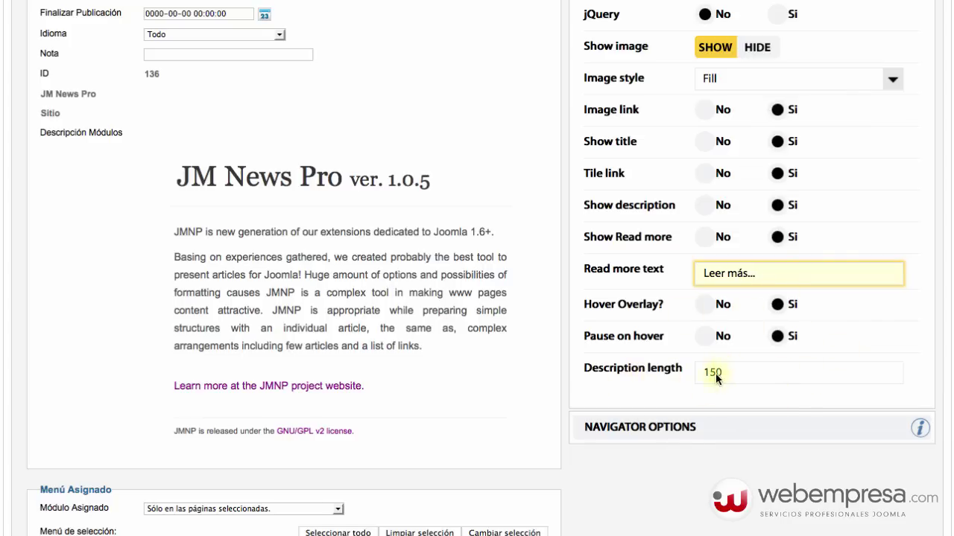
{"action": "left_click", "coordinate": [680, 427]}
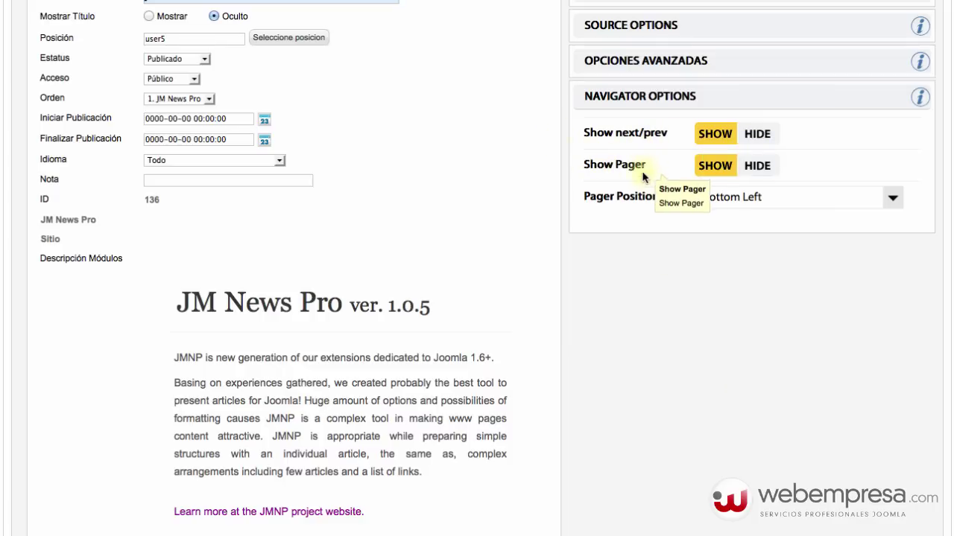
{"action": "scroll", "coordinate": [559, 256], "scroll_direction": "up", "scroll_amount": 5}
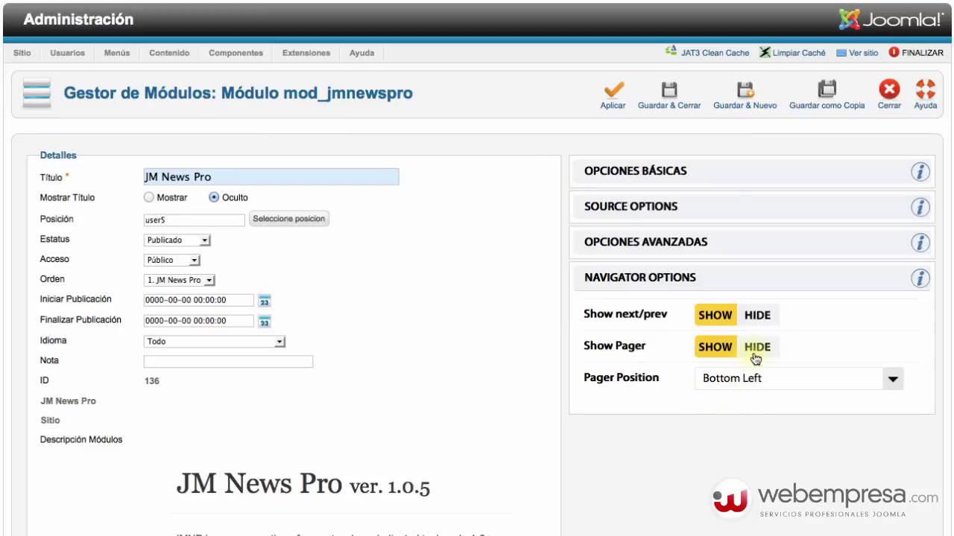
{"action": "left_click", "coordinate": [757, 350]}
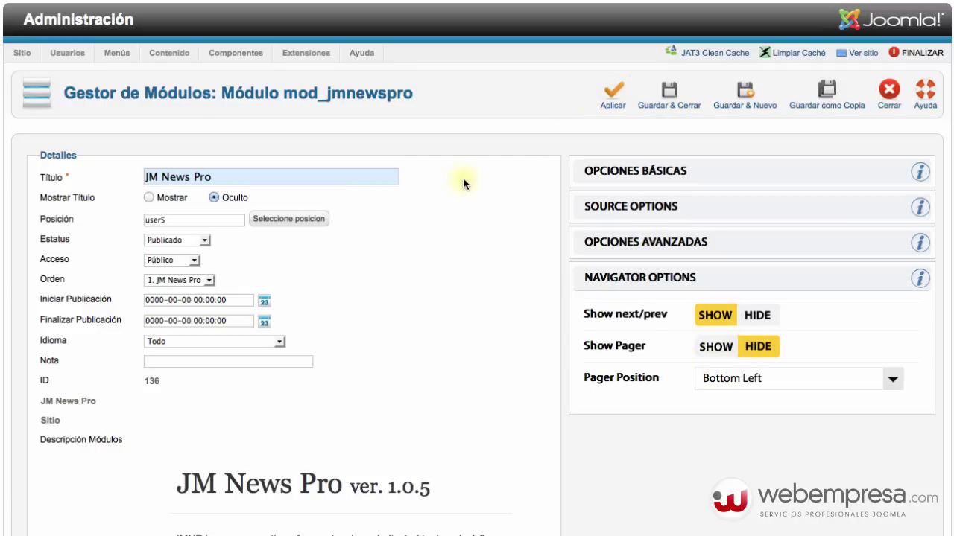
{"action": "left_click", "coordinate": [794, 56]}
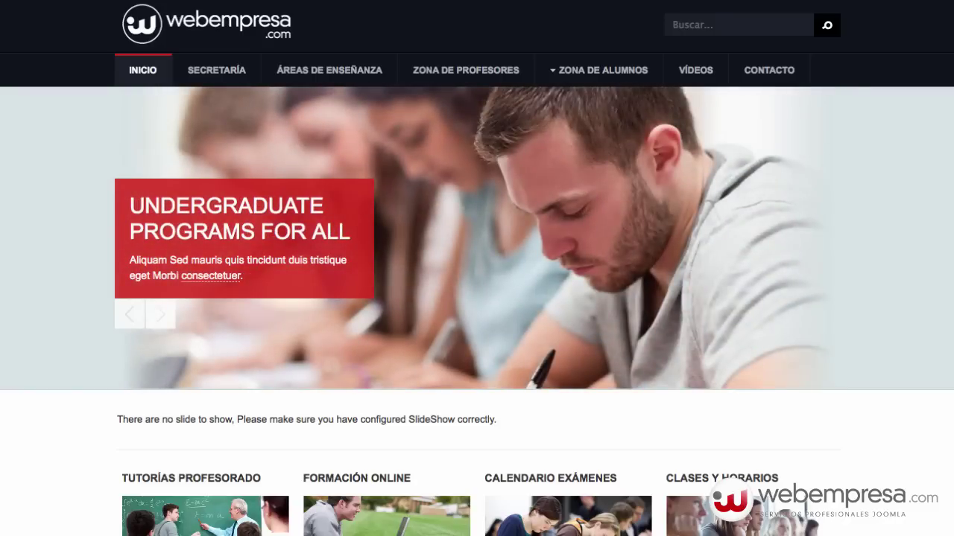
Step: On the site's home page, examine the news carousel and the overlay text on its article images
{"action": "scroll", "coordinate": [210, 310], "scroll_direction": "down", "scroll_amount": 3}
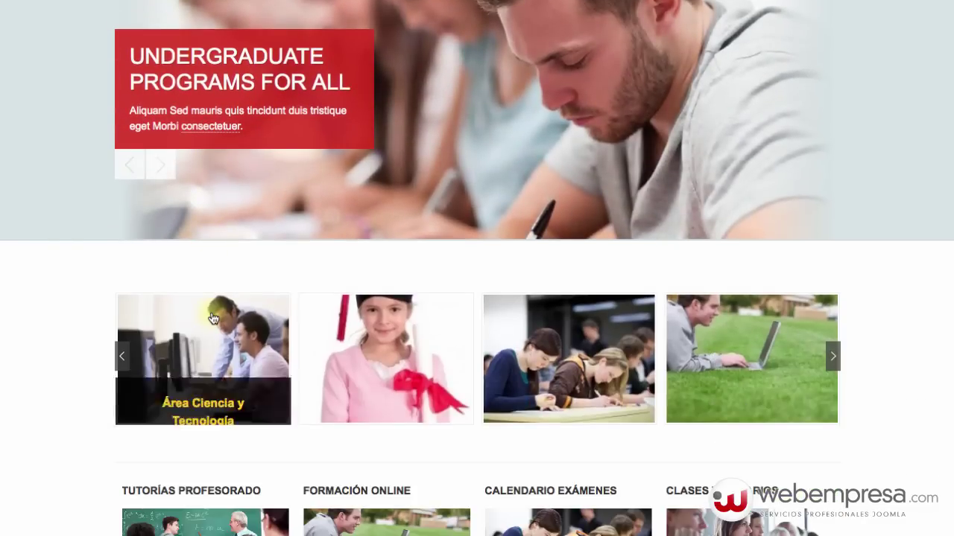
{"action": "scroll", "coordinate": [211, 318], "scroll_direction": "down", "scroll_amount": 1}
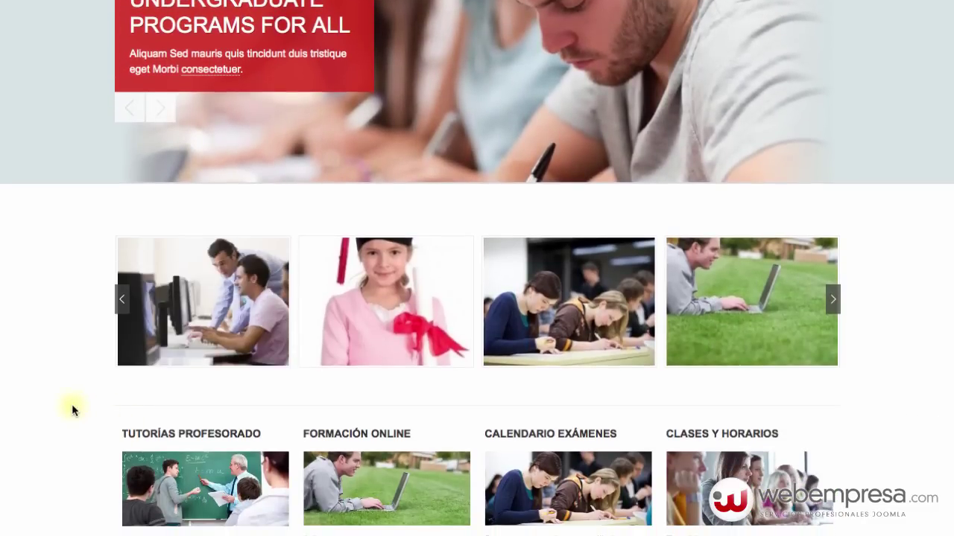
{"action": "scroll", "coordinate": [70, 405], "scroll_direction": "down", "scroll_amount": 1}
{"action": "scroll", "coordinate": [70, 406], "scroll_direction": "down", "scroll_amount": 1}
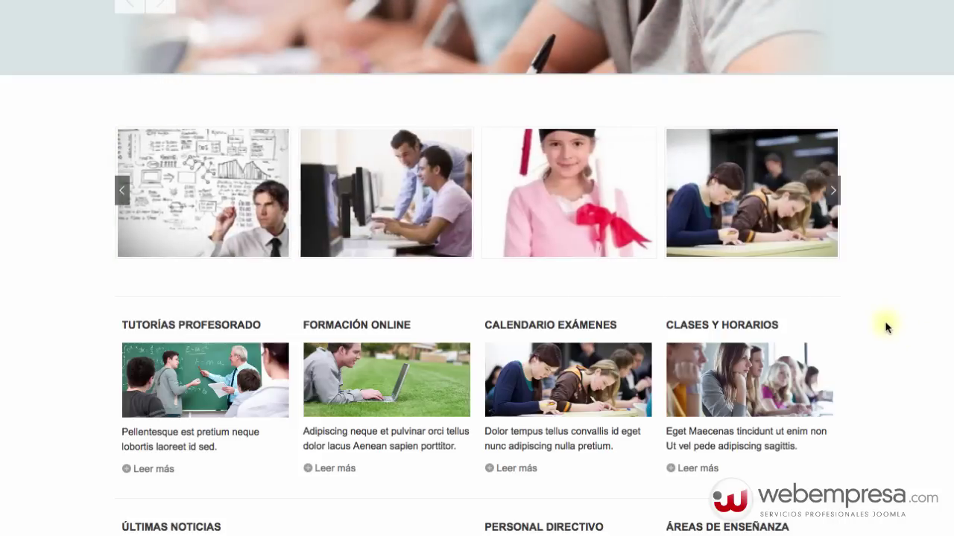
{"action": "mouse_move", "coordinate": [574, 201]}
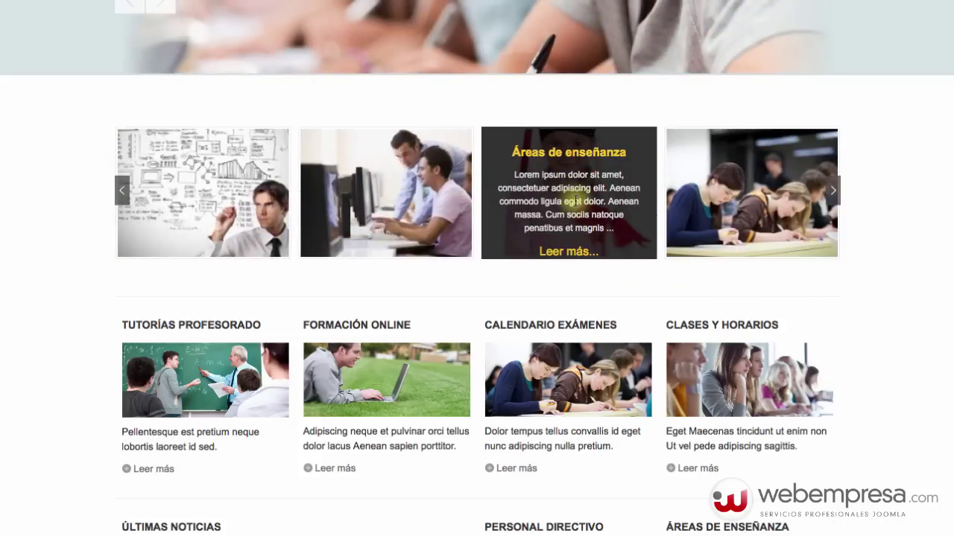
{"action": "mouse_move", "coordinate": [470, 200]}
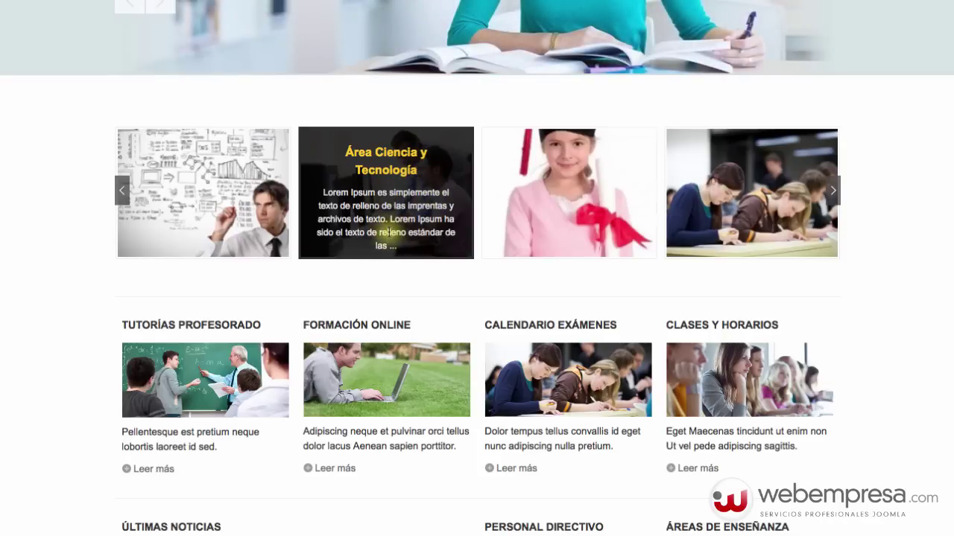
{"action": "mouse_move", "coordinate": [218, 188]}
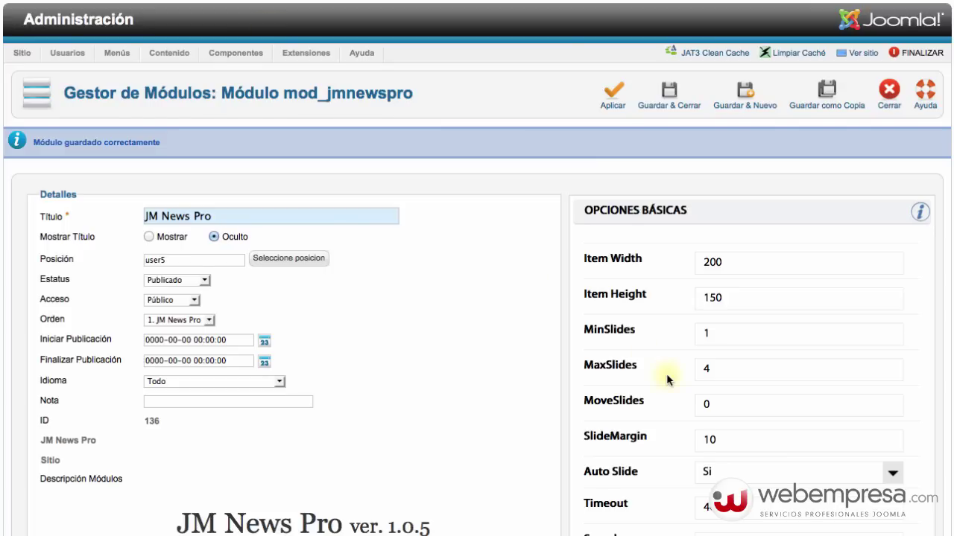
Step: Set the module's Description length to 110, save the module and clean the JAT3 cache
{"action": "scroll", "coordinate": [666, 373], "scroll_direction": "down", "scroll_amount": 5}
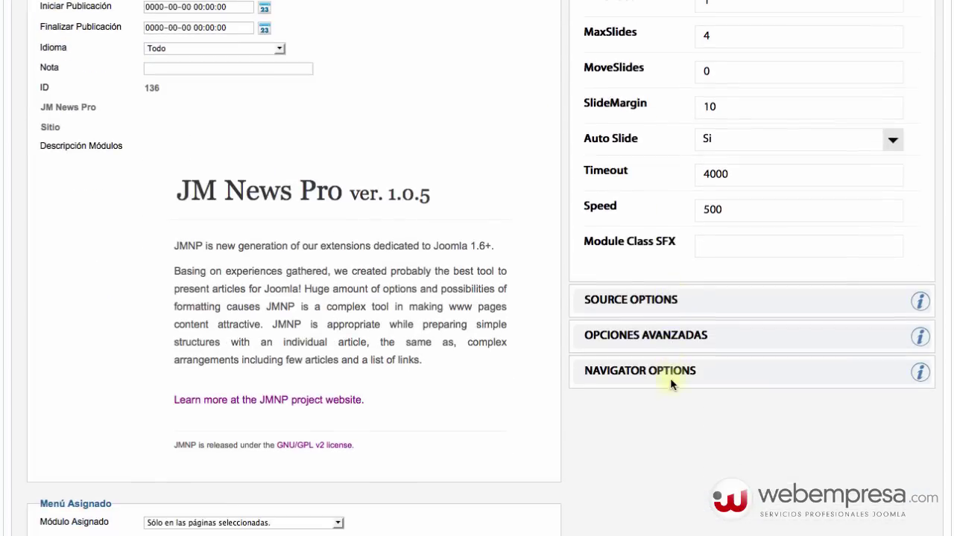
{"action": "left_click", "coordinate": [674, 346]}
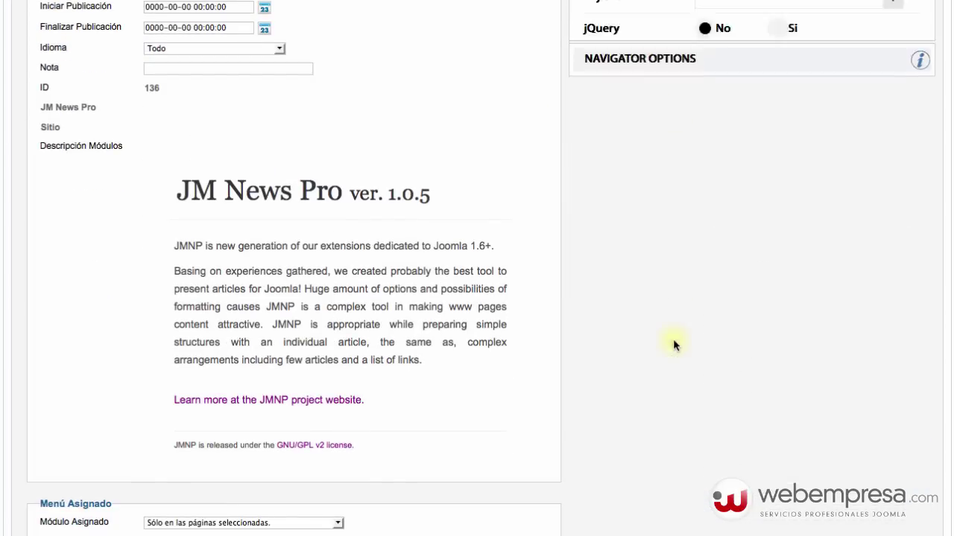
{"action": "left_click", "coordinate": [725, 388]}
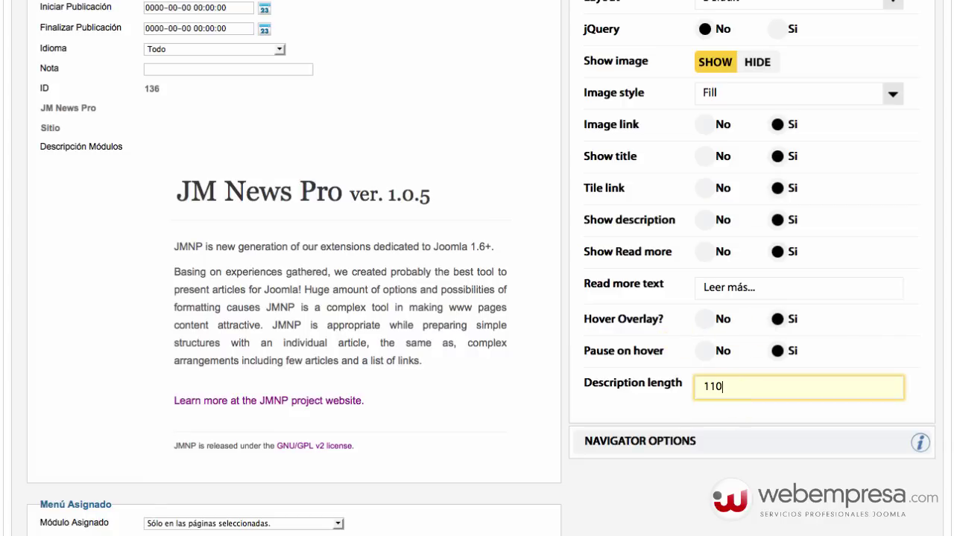
{"action": "key", "text": "Return"}
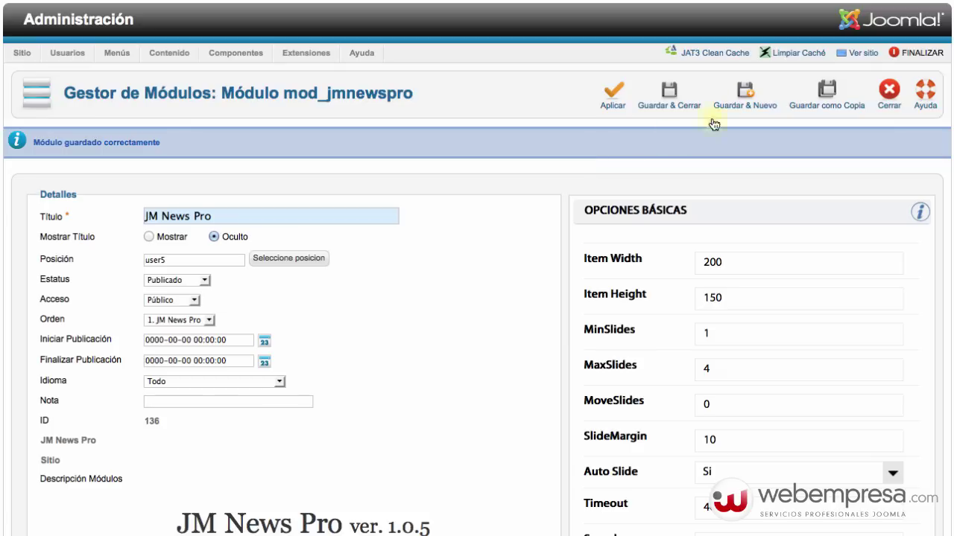
{"action": "left_click", "coordinate": [716, 54]}
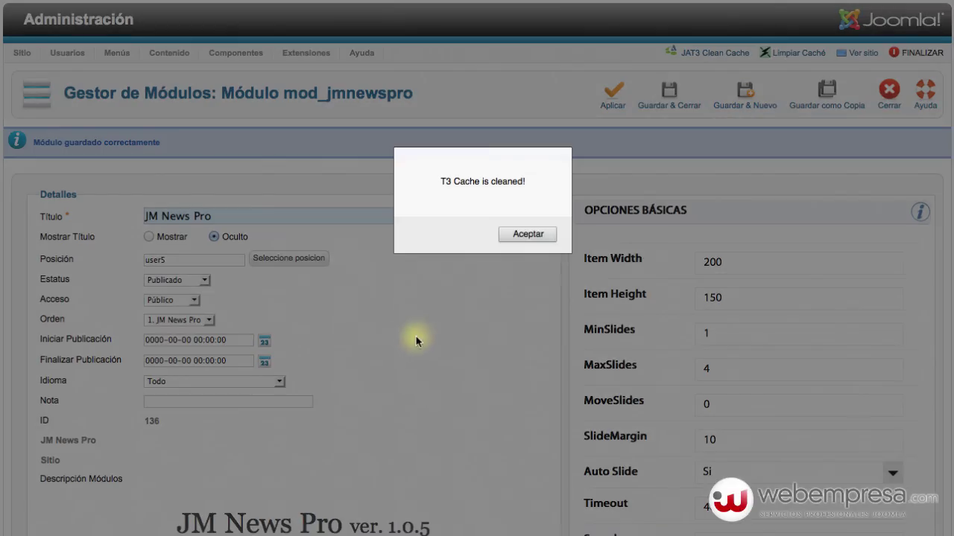
{"action": "left_click", "coordinate": [508, 236]}
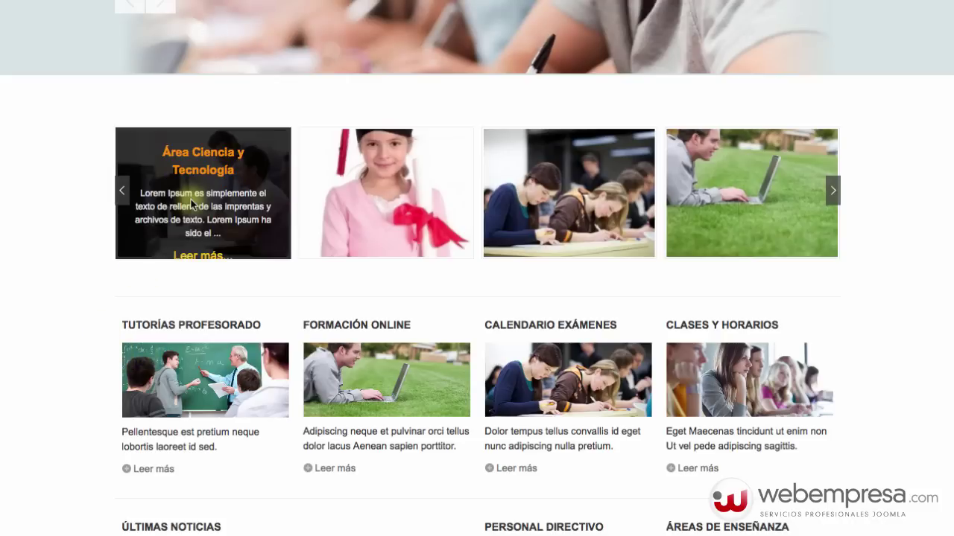
Step: Check how the shortened descriptions and Leer más links fit in the overlays of the home page carousel
{"action": "mouse_move", "coordinate": [405, 182]}
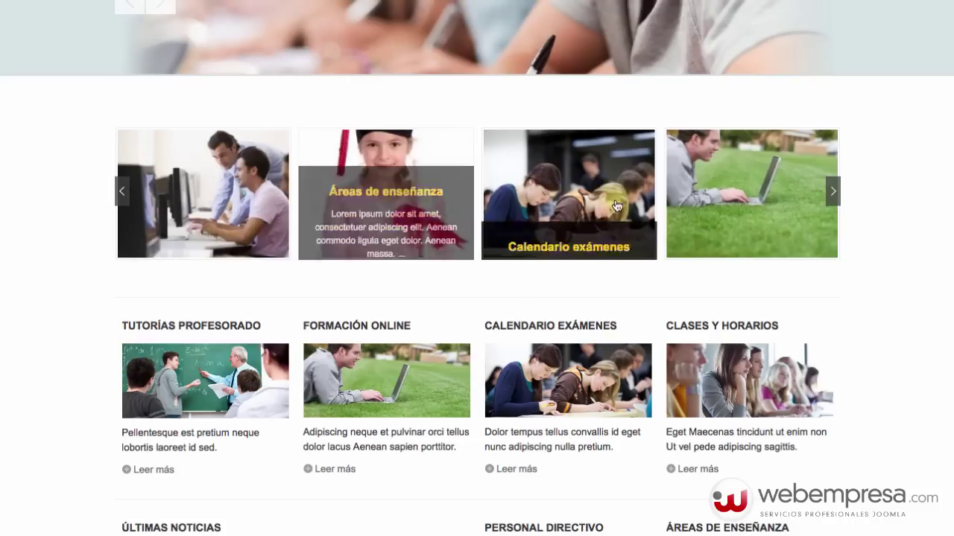
{"action": "mouse_move", "coordinate": [696, 198]}
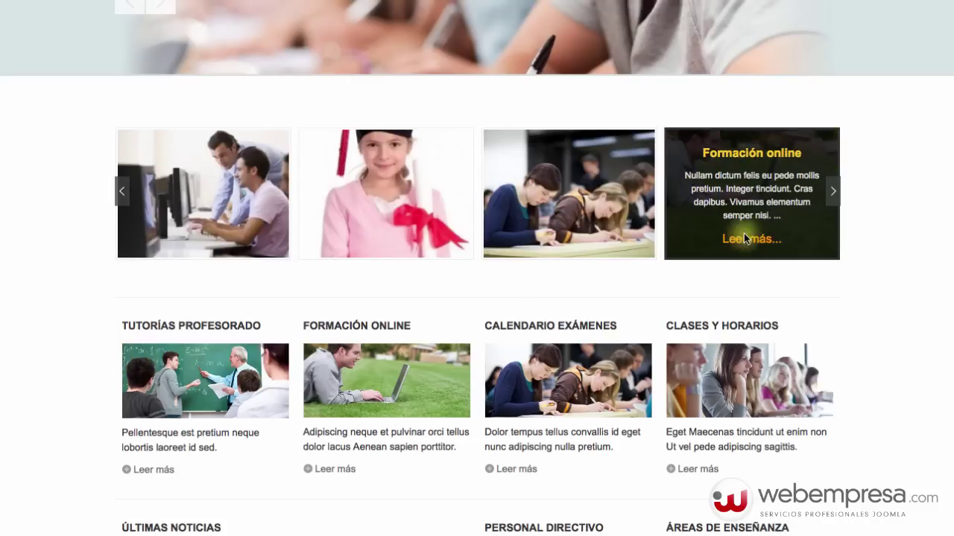
{"action": "mouse_move", "coordinate": [220, 189]}
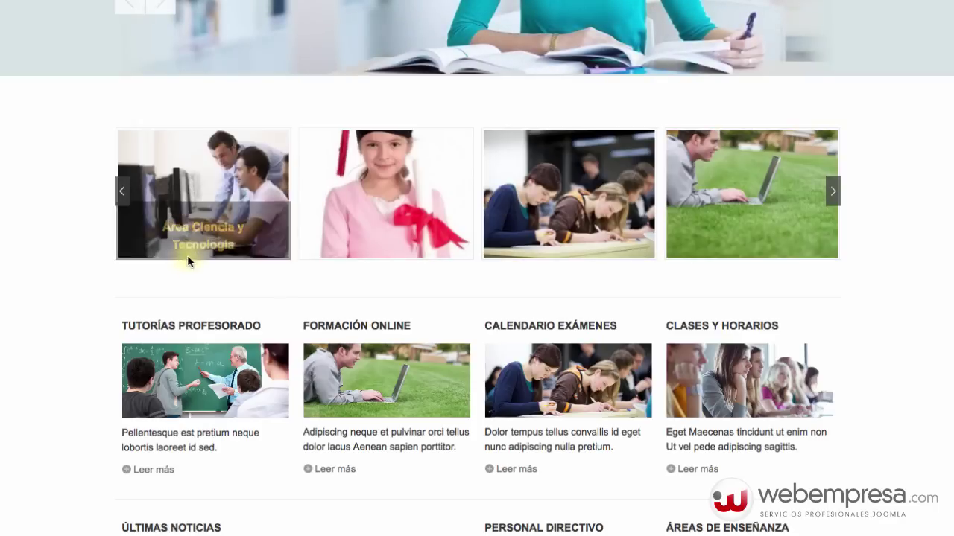
{"action": "mouse_move", "coordinate": [596, 184]}
{"action": "mouse_move", "coordinate": [753, 188]}
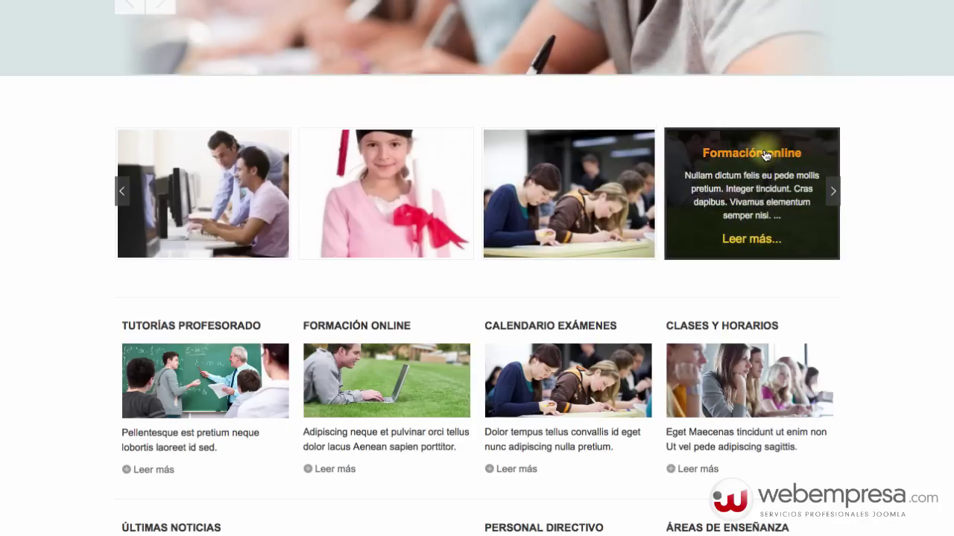
Step: Open the Formación online article from the carousel to test its link, and return to the home page
{"action": "left_click", "coordinate": [570, 243]}
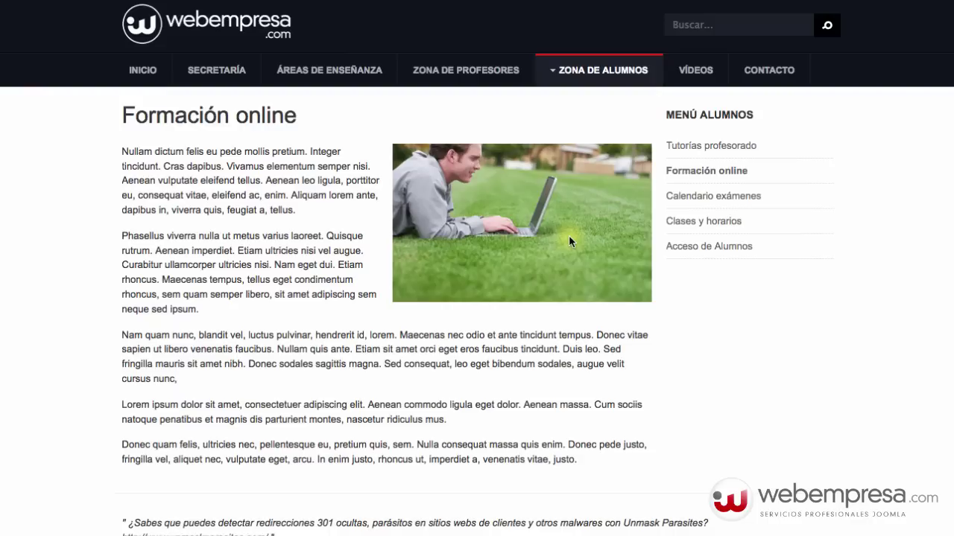
{"action": "left_click", "coordinate": [142, 70]}
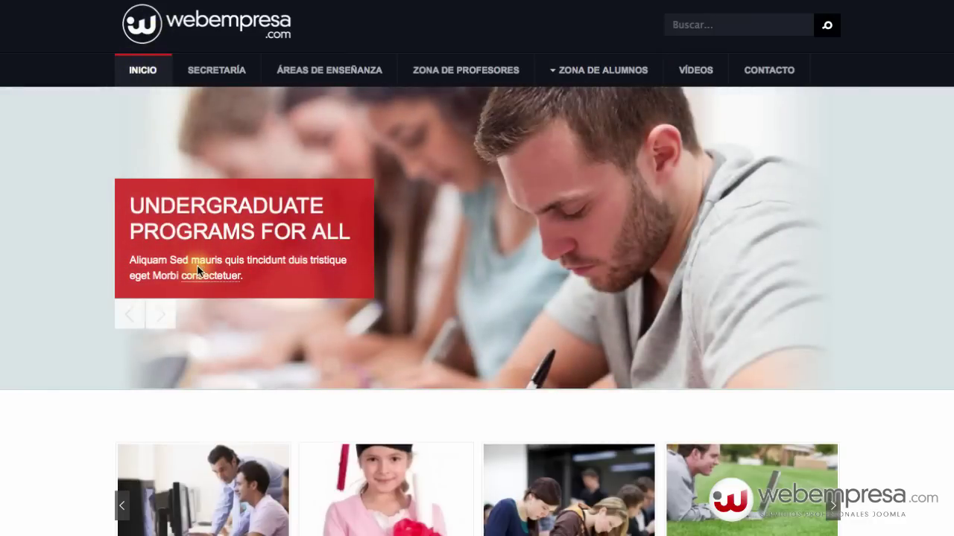
{"action": "scroll", "coordinate": [191, 266], "scroll_direction": "down", "scroll_amount": 3}
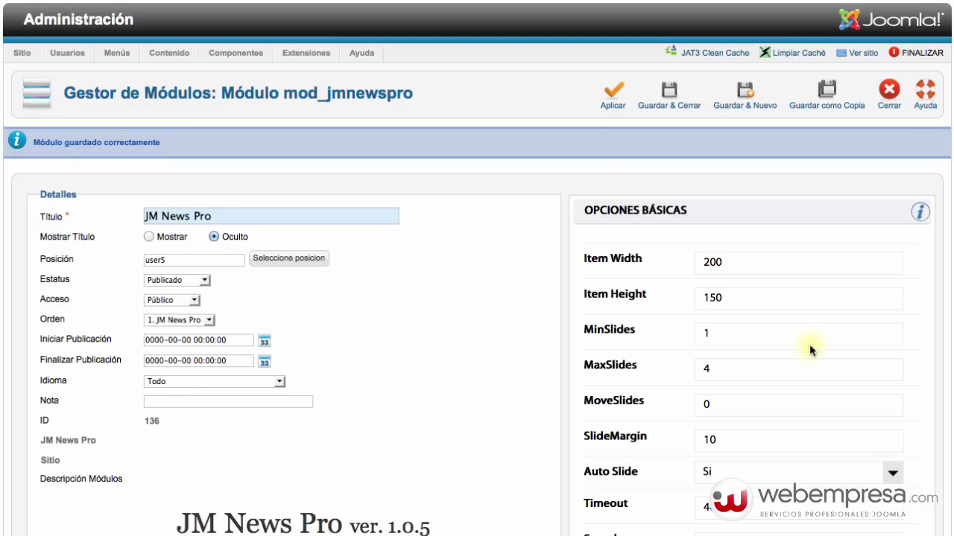
Step: In the JM News Pro module's advanced options, choose a different Layout in place of Default and apply it
{"action": "scroll", "coordinate": [781, 372], "scroll_direction": "down", "scroll_amount": 8}
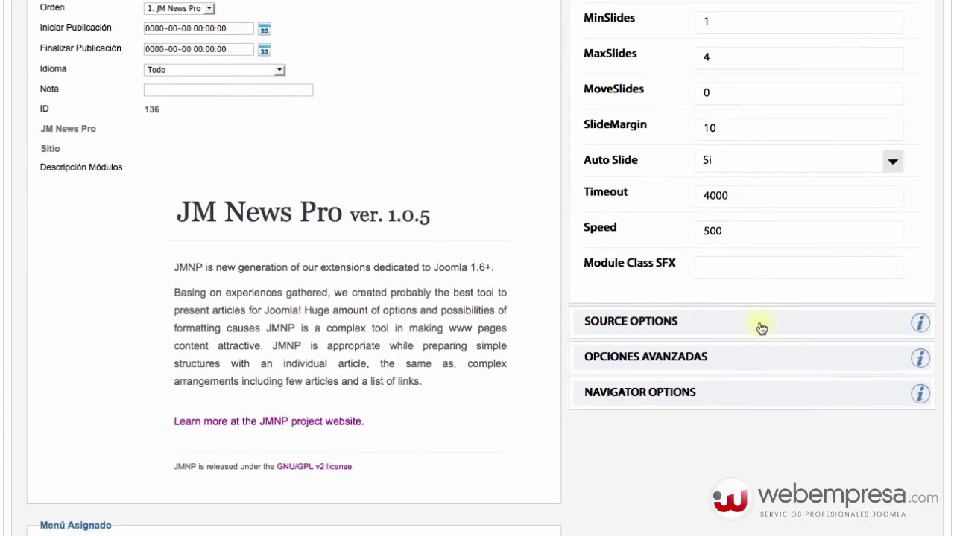
{"action": "left_click", "coordinate": [761, 329]}
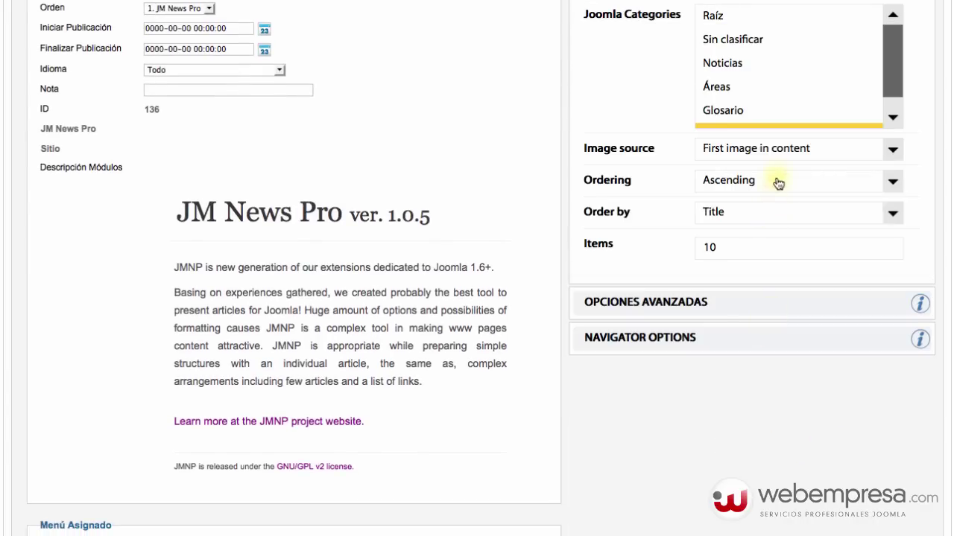
{"action": "scroll", "coordinate": [740, 298], "scroll_direction": "up", "scroll_amount": 2}
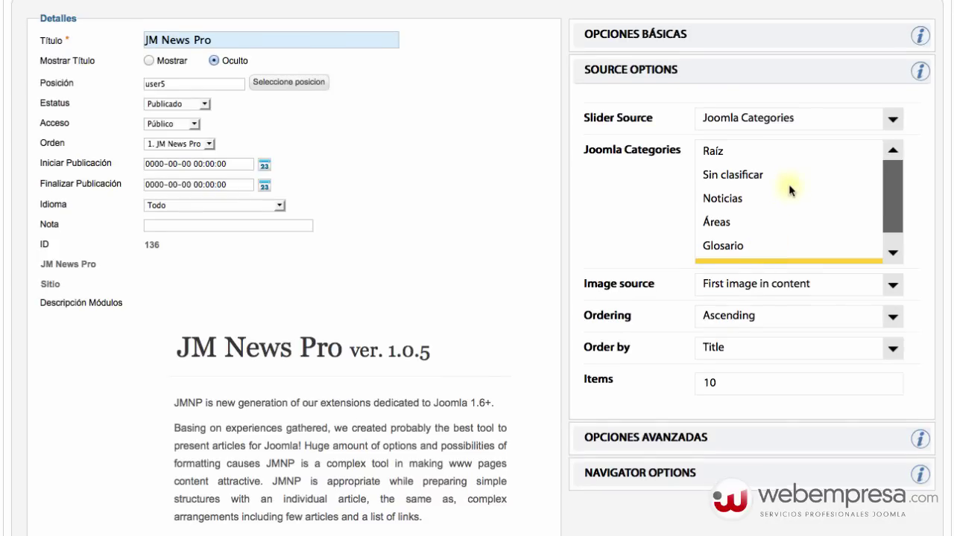
{"action": "left_click", "coordinate": [704, 440]}
{"action": "left_click", "coordinate": [766, 154]}
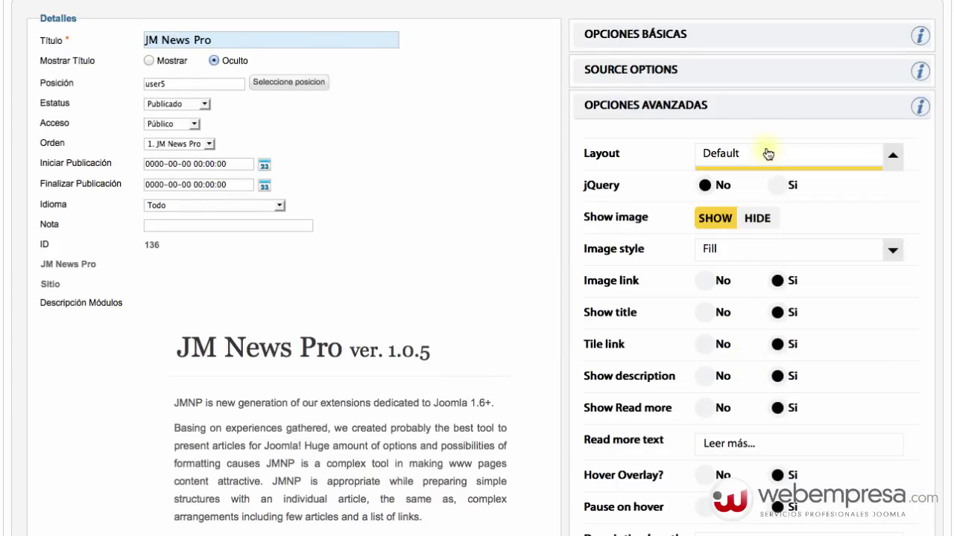
{"action": "scroll", "coordinate": [764, 215], "scroll_direction": "down", "scroll_amount": 10}
{"action": "scroll", "coordinate": [734, 159], "scroll_direction": "up", "scroll_amount": 7}
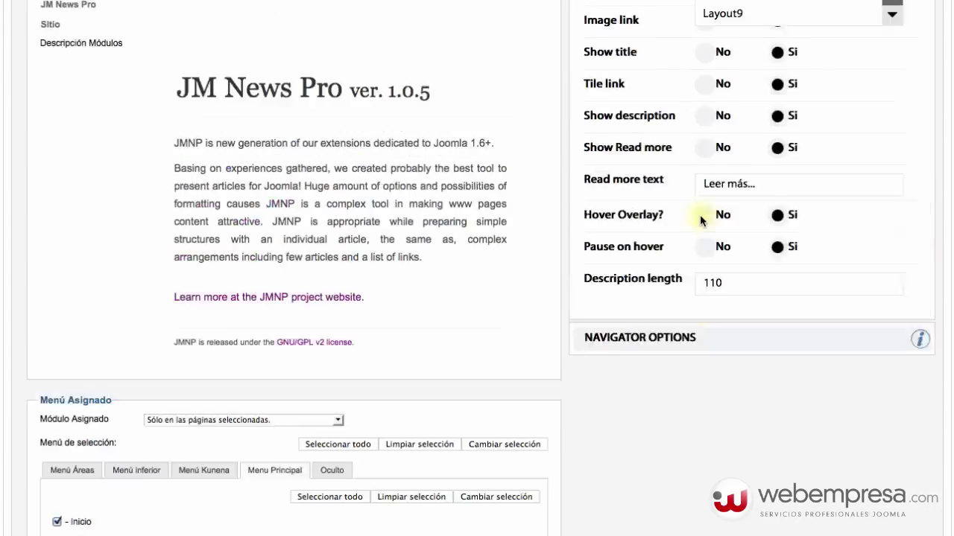
{"action": "left_click", "coordinate": [747, 156]}
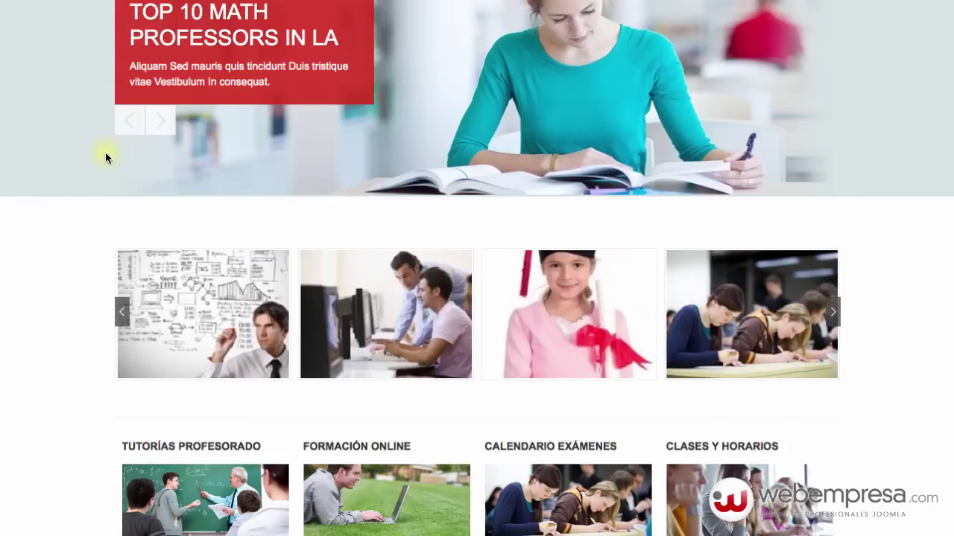
Step: Check the new overlay layout on the carousel articles Área Ciencia y Tecnología and Calendario exámenes on the home page
{"action": "scroll", "coordinate": [103, 152], "scroll_direction": "up", "scroll_amount": 3}
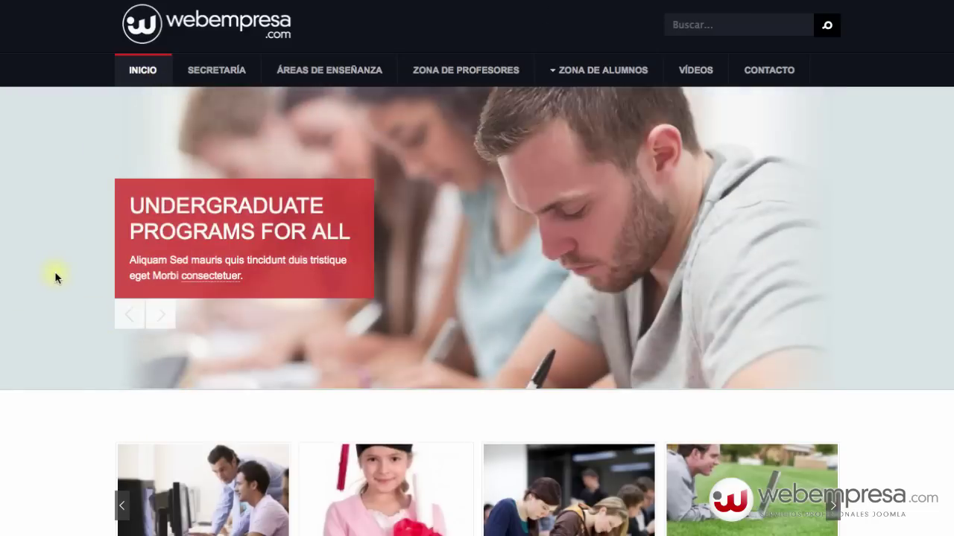
{"action": "scroll", "coordinate": [67, 283], "scroll_direction": "down", "scroll_amount": 3}
{"action": "mouse_move", "coordinate": [177, 373]}
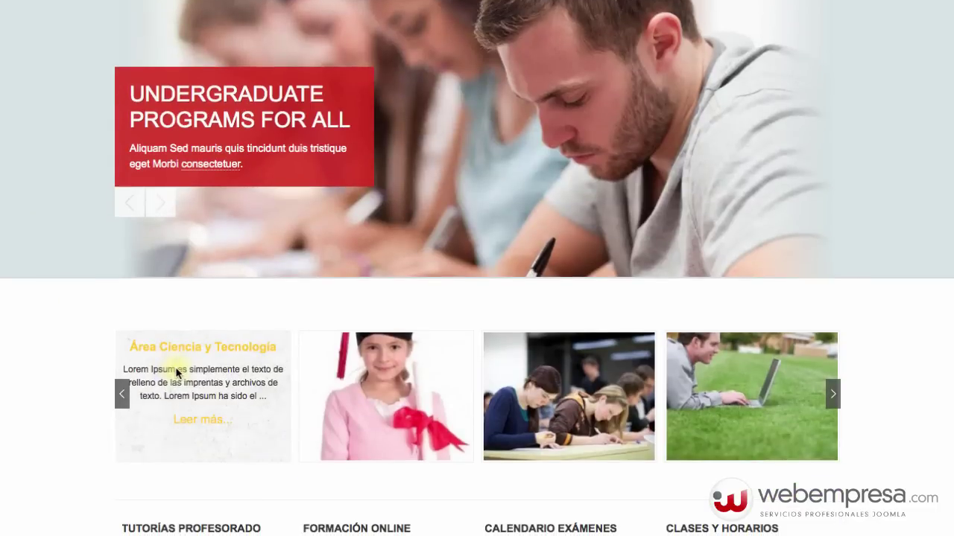
{"action": "mouse_move", "coordinate": [562, 391]}
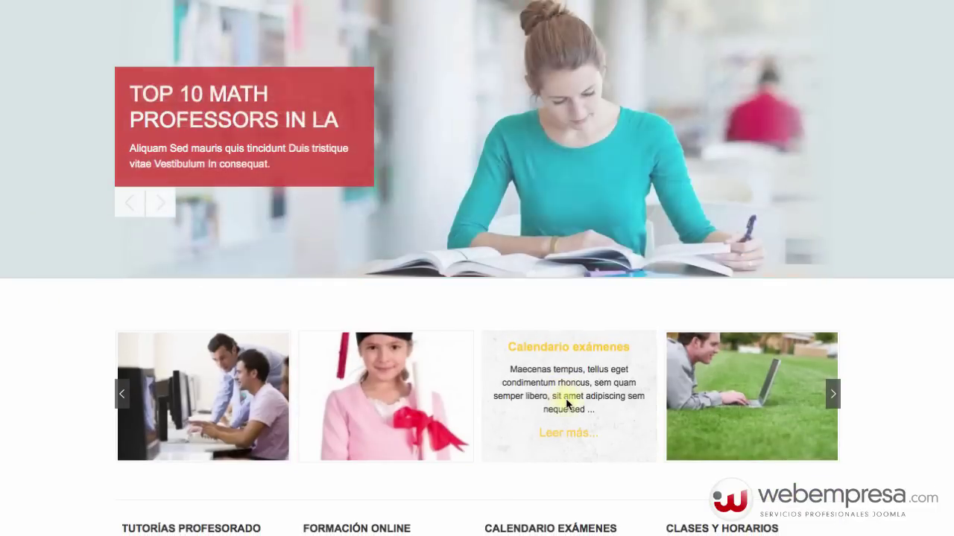
Step: Set the JM News Pro module's Layout to Layout4 in its advanced options and apply the change
{"action": "mouse_move", "coordinate": [684, 401]}
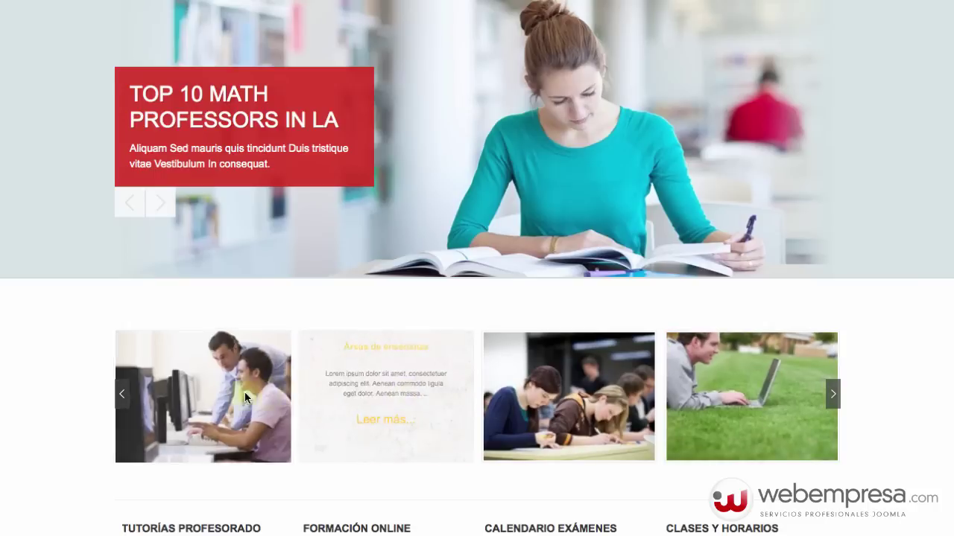
{"action": "mouse_move", "coordinate": [453, 400]}
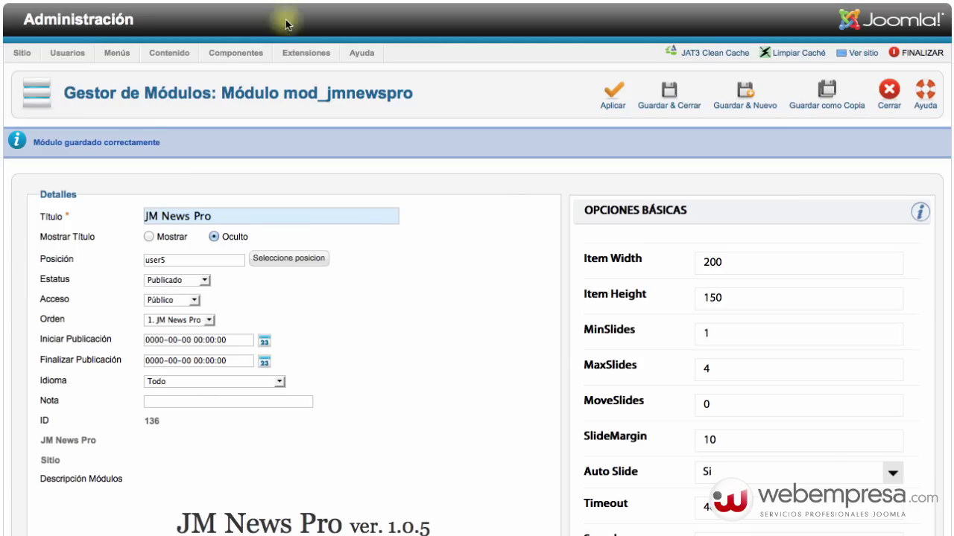
{"action": "scroll", "coordinate": [774, 469], "scroll_direction": "down", "scroll_amount": 3}
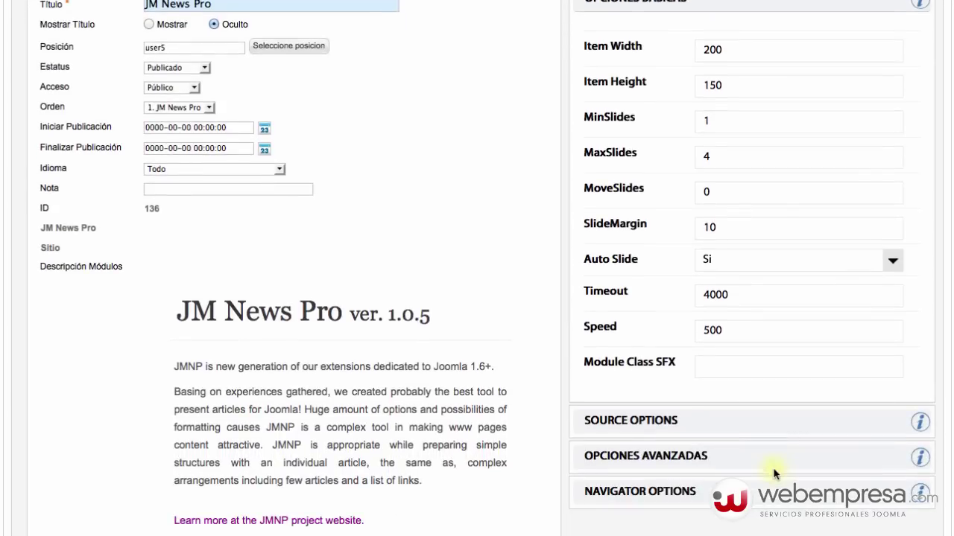
{"action": "left_click", "coordinate": [731, 458]}
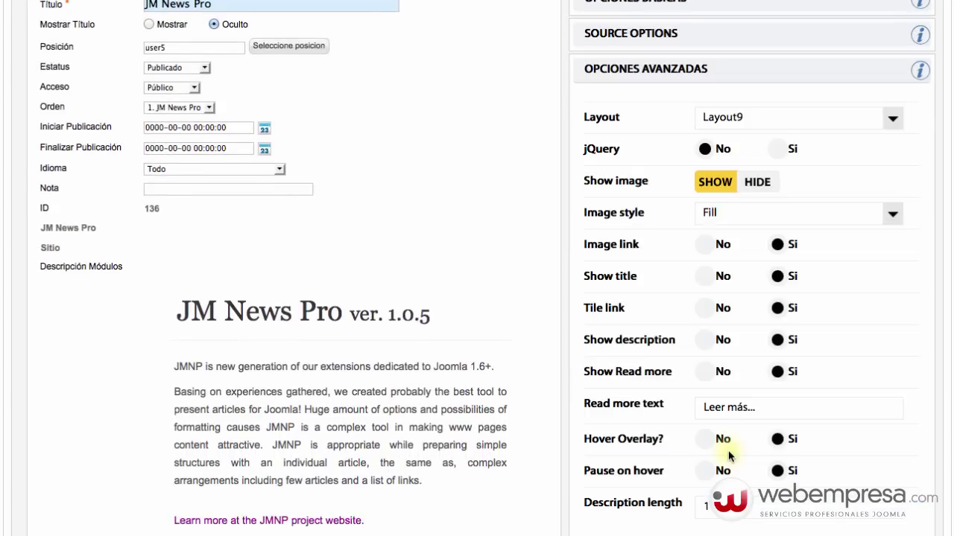
{"action": "left_click", "coordinate": [758, 129]}
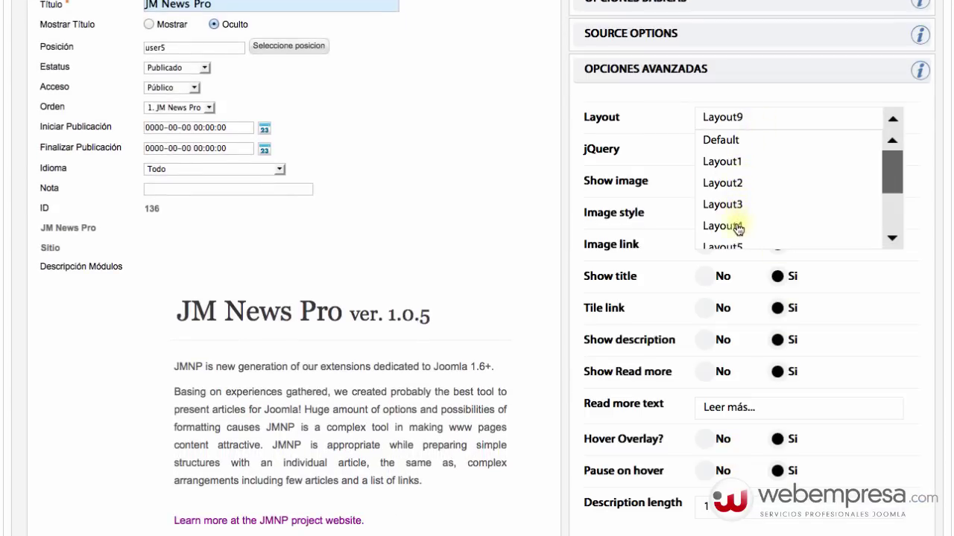
{"action": "left_click", "coordinate": [738, 228]}
{"action": "scroll", "coordinate": [378, 266], "scroll_direction": "up", "scroll_amount": 3}
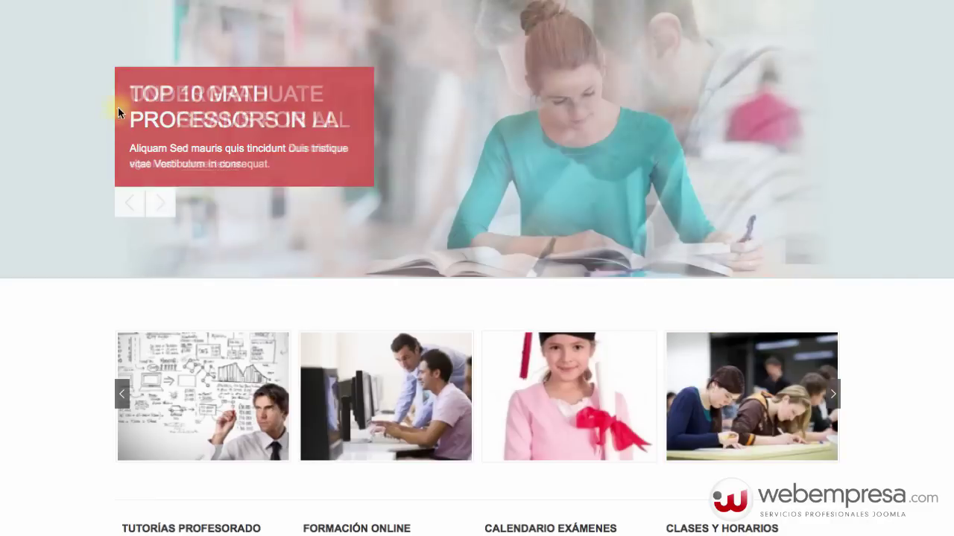
Step: Examine the Layout4 image effect on the articles of the home page carousel
{"action": "scroll", "coordinate": [144, 173], "scroll_direction": "up", "scroll_amount": 2}
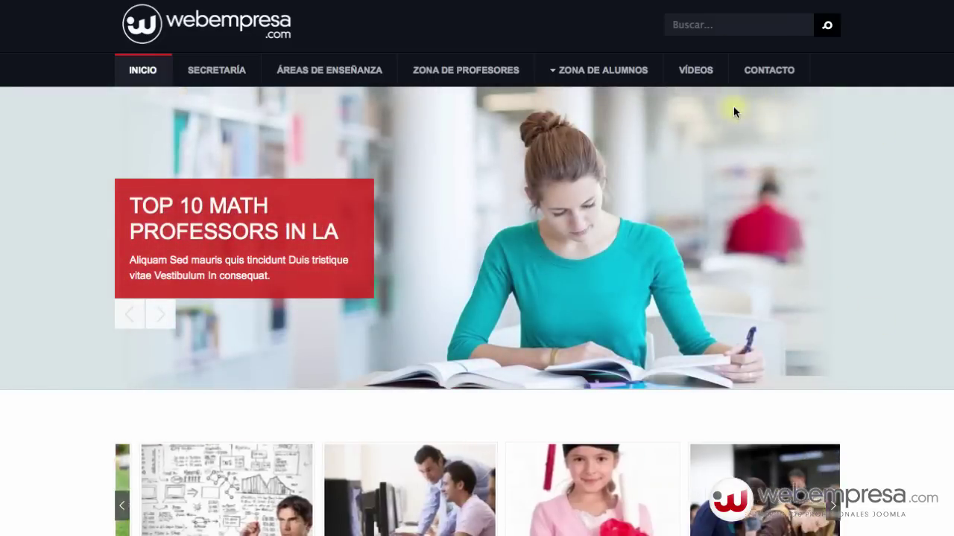
{"action": "scroll", "coordinate": [581, 350], "scroll_direction": "down", "scroll_amount": 1}
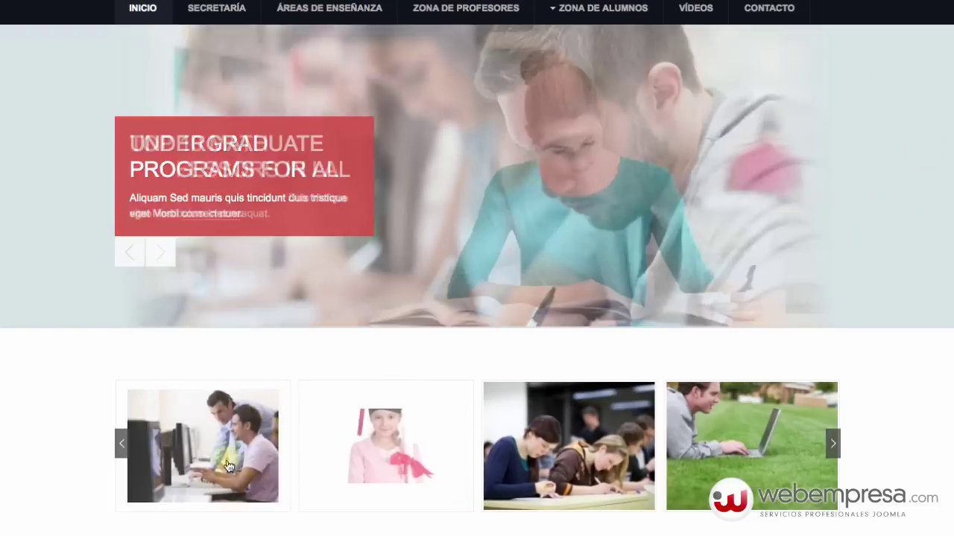
{"action": "mouse_move", "coordinate": [145, 464]}
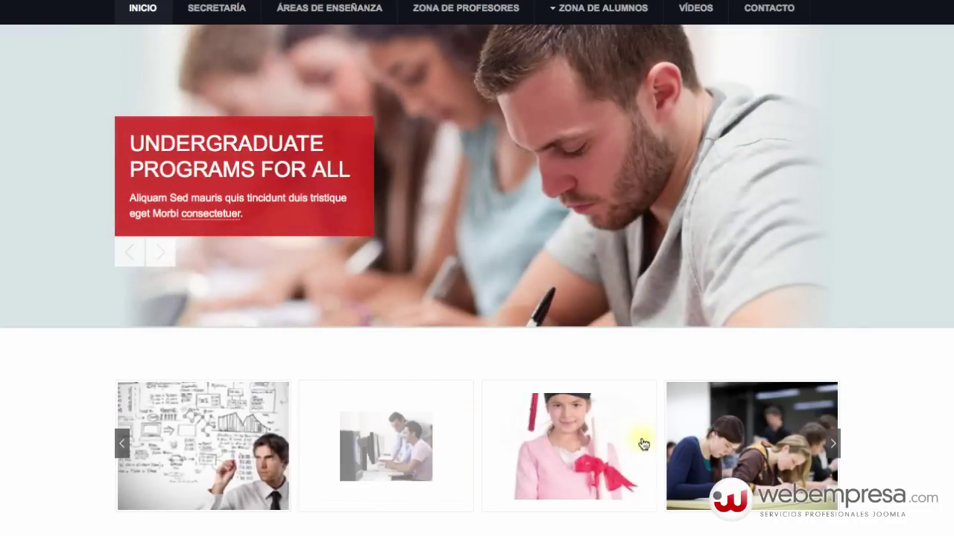
{"action": "scroll", "coordinate": [94, 420], "scroll_direction": "down", "scroll_amount": 1}
{"action": "scroll", "coordinate": [94, 415], "scroll_direction": "down", "scroll_amount": 2}
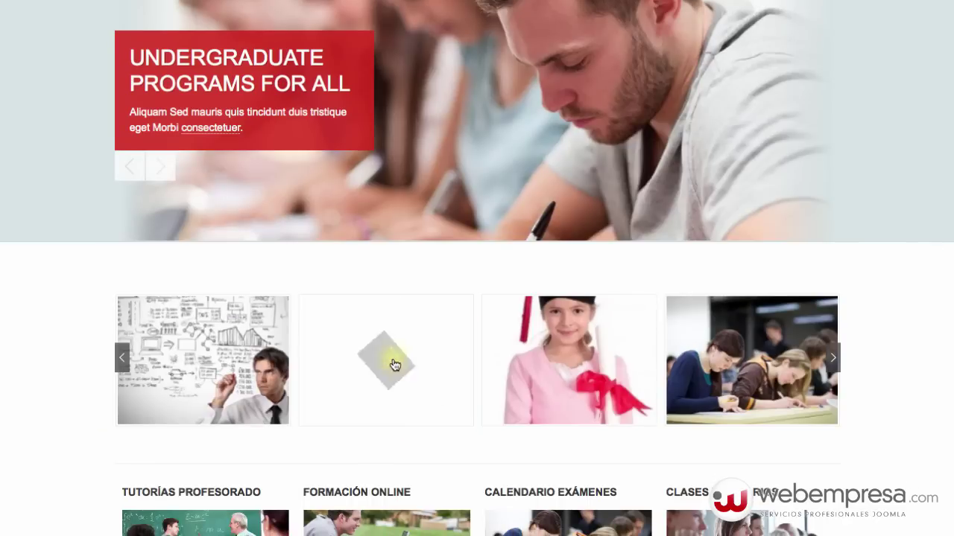
{"action": "scroll", "coordinate": [638, 348], "scroll_direction": "up", "scroll_amount": 1}
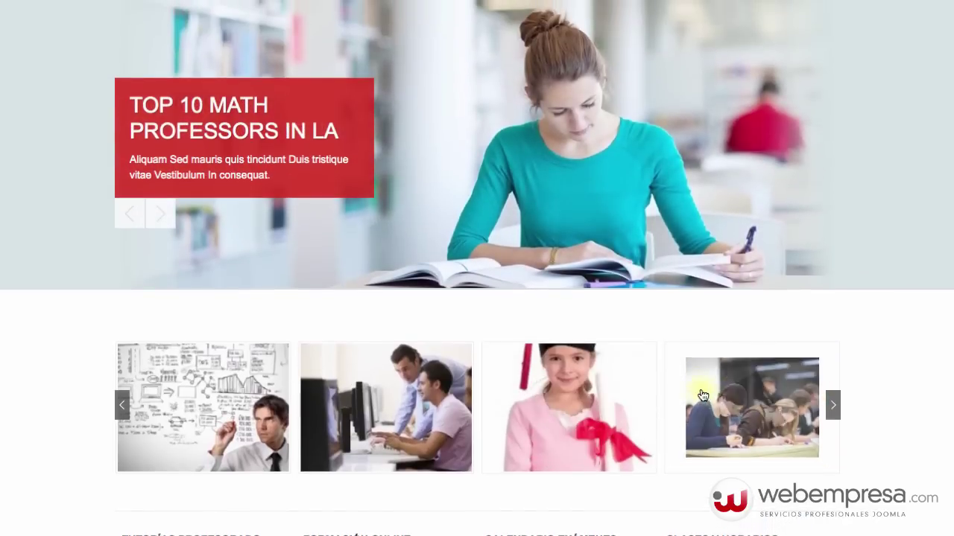
{"action": "scroll", "coordinate": [657, 401], "scroll_direction": "down", "scroll_amount": 4}
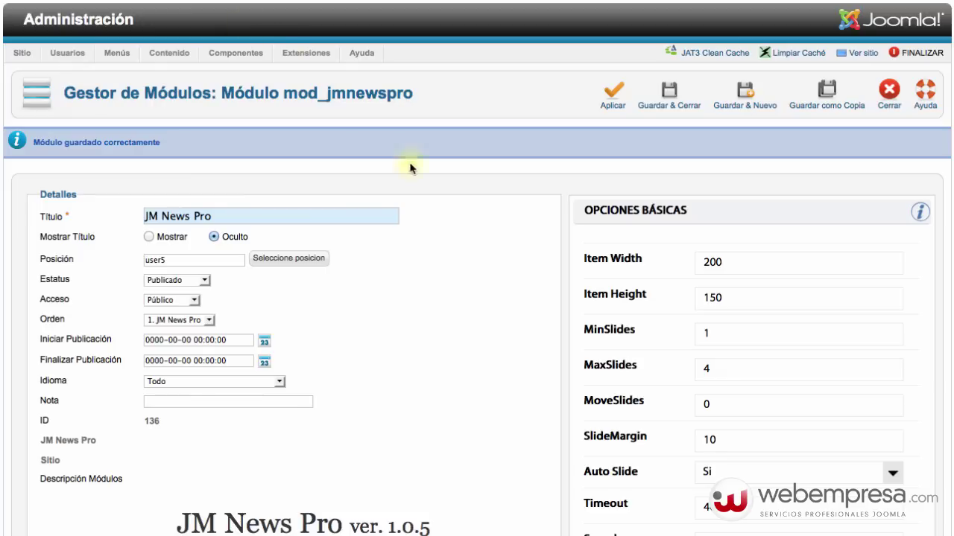
Step: Change the JM News Pro module's Layout to Layout6 in its advanced options and apply it
{"action": "scroll", "coordinate": [538, 293], "scroll_direction": "down", "scroll_amount": 1}
{"action": "scroll", "coordinate": [539, 288], "scroll_direction": "down", "scroll_amount": 8}
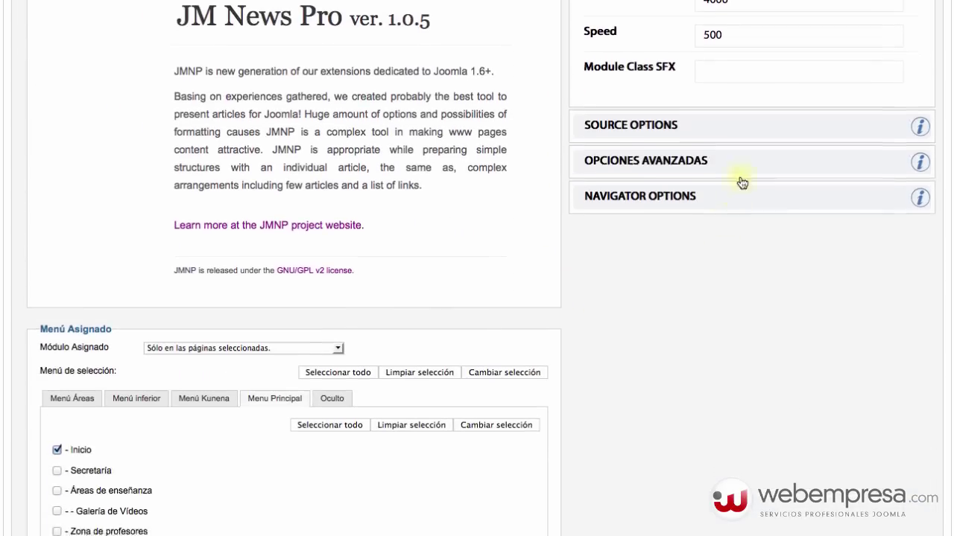
{"action": "left_click", "coordinate": [748, 158]}
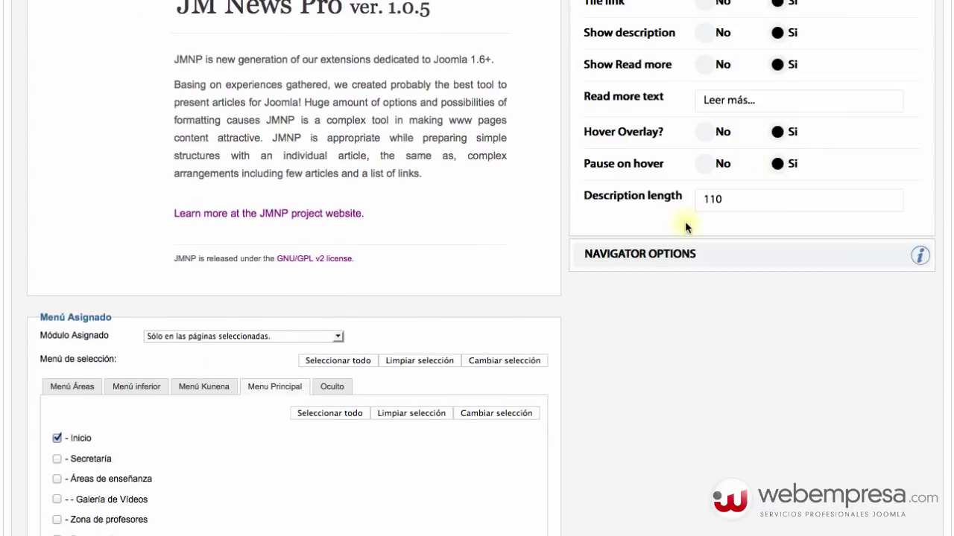
{"action": "scroll", "coordinate": [685, 222], "scroll_direction": "up", "scroll_amount": 4}
{"action": "left_click", "coordinate": [742, 84]}
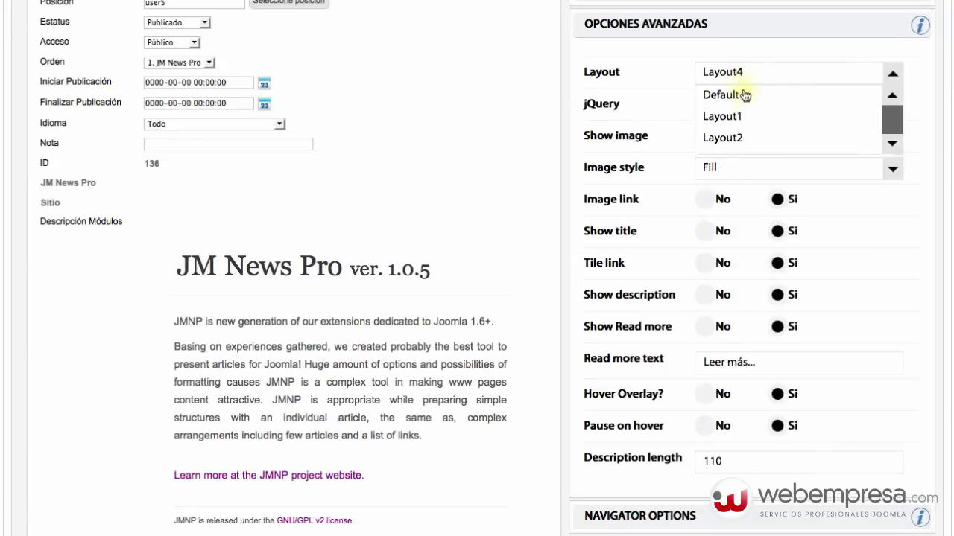
{"action": "left_click", "coordinate": [891, 193]}
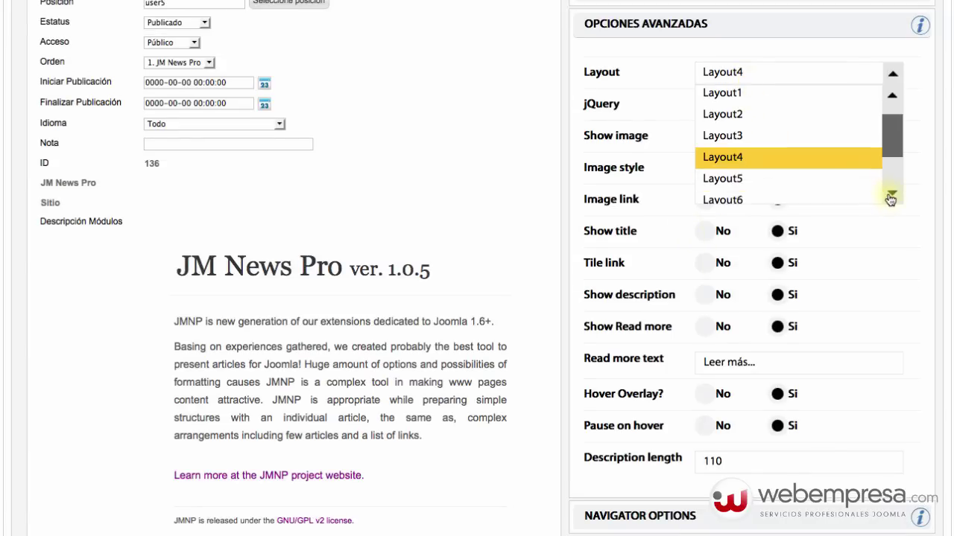
{"action": "left_click", "coordinate": [892, 193]}
{"action": "left_click", "coordinate": [891, 194]}
{"action": "left_click", "coordinate": [736, 165]}
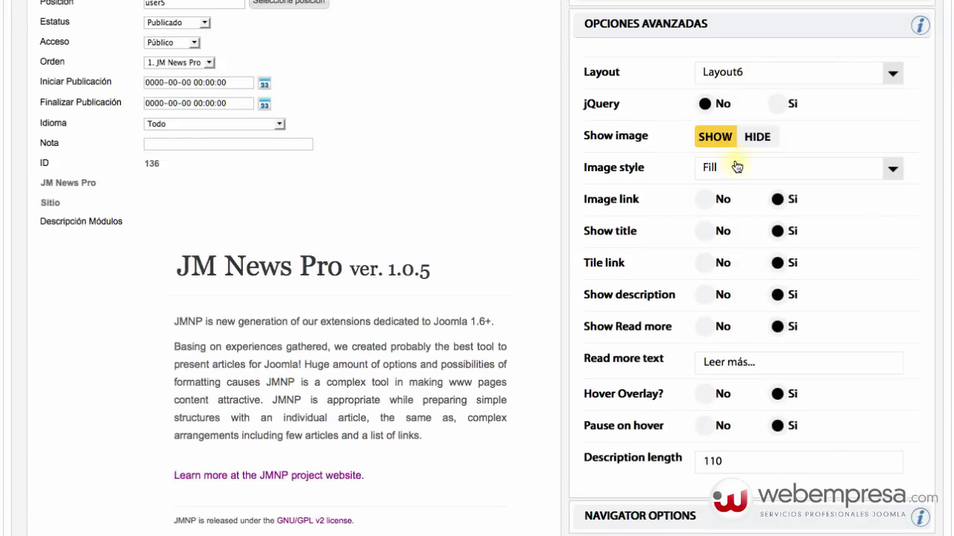
{"action": "scroll", "coordinate": [570, 175], "scroll_direction": "up", "scroll_amount": 4}
{"action": "left_click", "coordinate": [612, 95]}
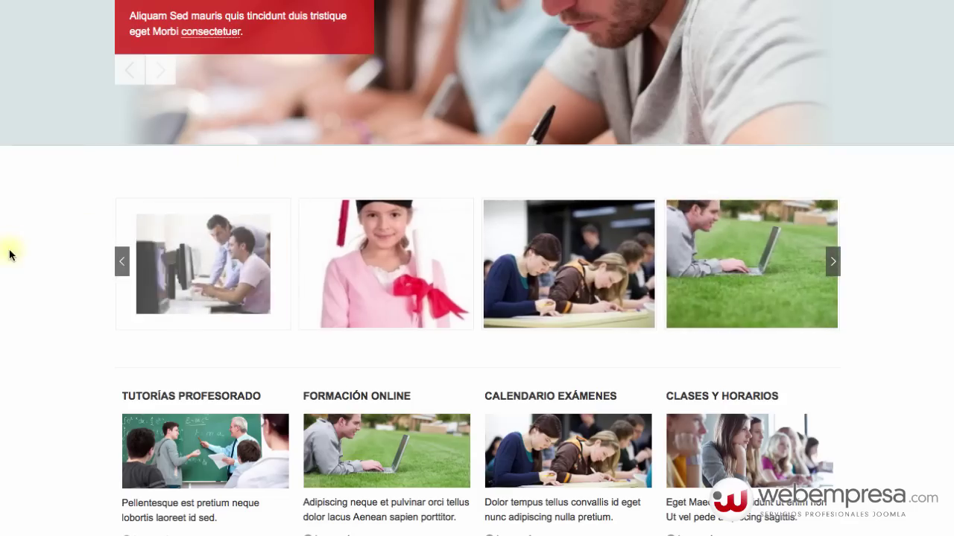
Step: Reload the home page and check the Layout6 overlay on carousel articles such as Áreas de enseñanza
{"action": "scroll", "coordinate": [29, 276], "scroll_direction": "up", "scroll_amount": 2}
{"action": "scroll", "coordinate": [53, 227], "scroll_direction": "up", "scroll_amount": 2}
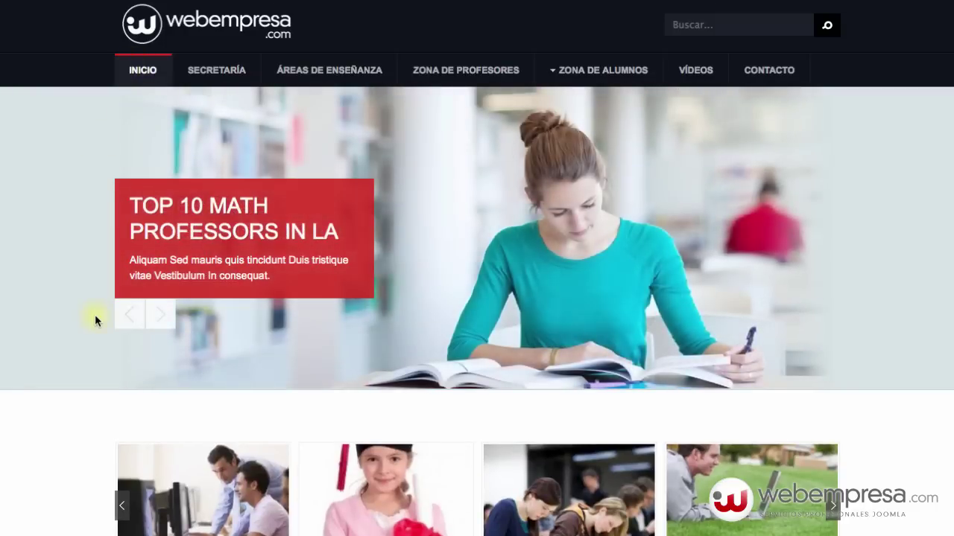
{"action": "scroll", "coordinate": [109, 322], "scroll_direction": "down", "scroll_amount": 4}
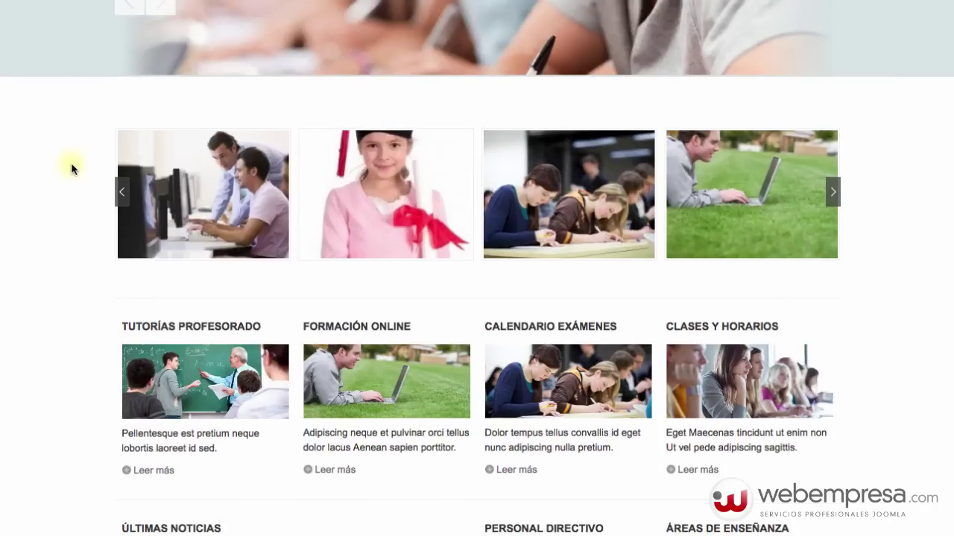
{"action": "scroll", "coordinate": [70, 164], "scroll_direction": "up", "scroll_amount": 4}
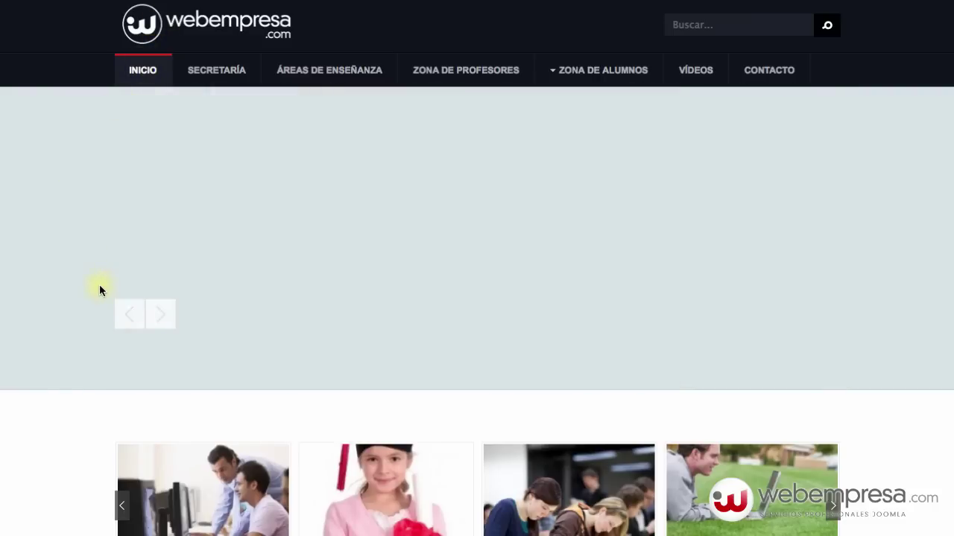
{"action": "scroll", "coordinate": [89, 287], "scroll_direction": "down", "scroll_amount": 3}
{"action": "scroll", "coordinate": [88, 294], "scroll_direction": "down", "scroll_amount": 1}
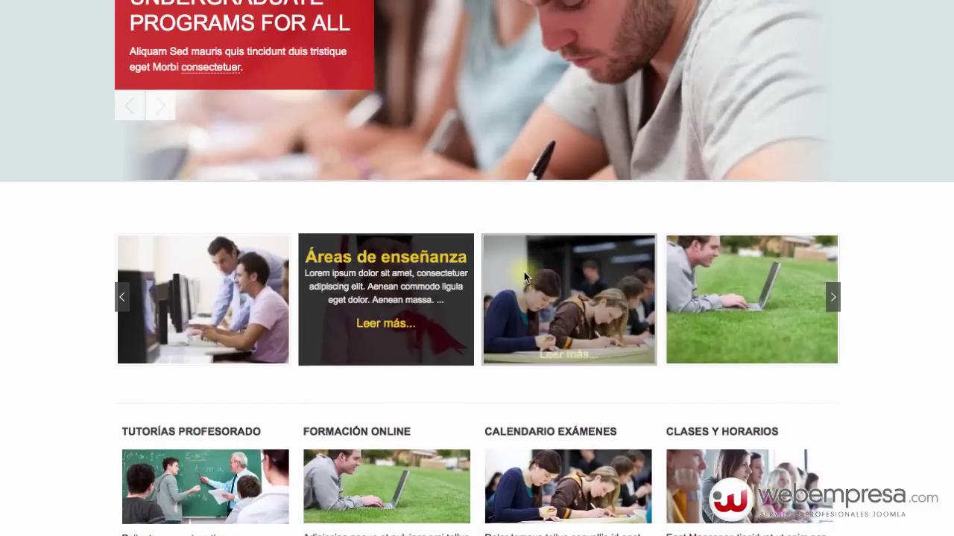
{"action": "mouse_move", "coordinate": [525, 277]}
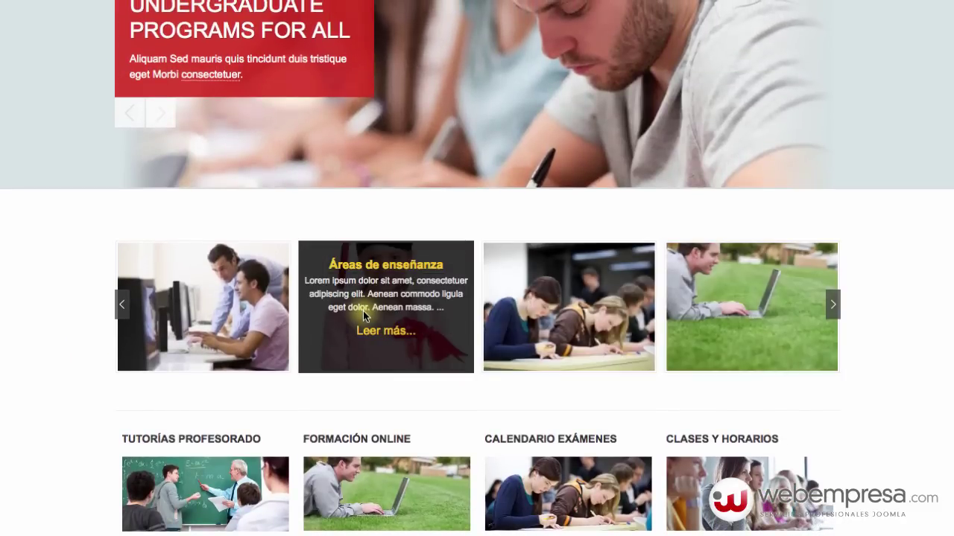
{"action": "mouse_move", "coordinate": [222, 302]}
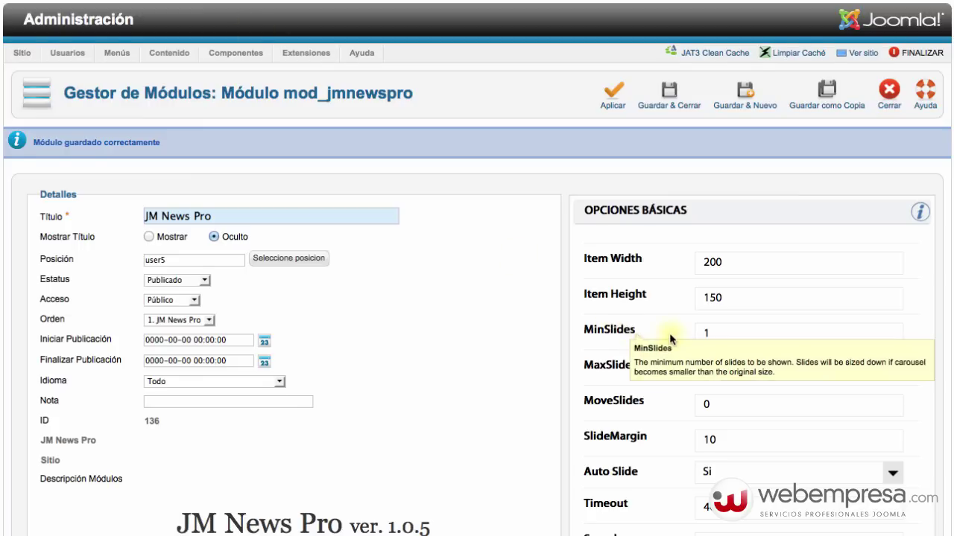
Step: In the JM News Pro module's advanced options, choose another Layout in place of Layout6 and apply it
{"action": "scroll", "coordinate": [671, 339], "scroll_direction": "down", "scroll_amount": 5}
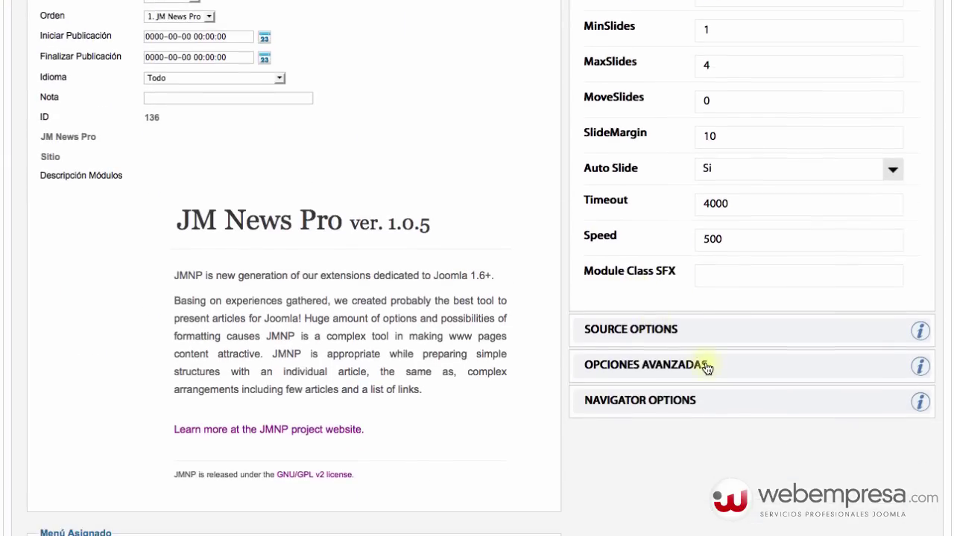
{"action": "left_click", "coordinate": [705, 365]}
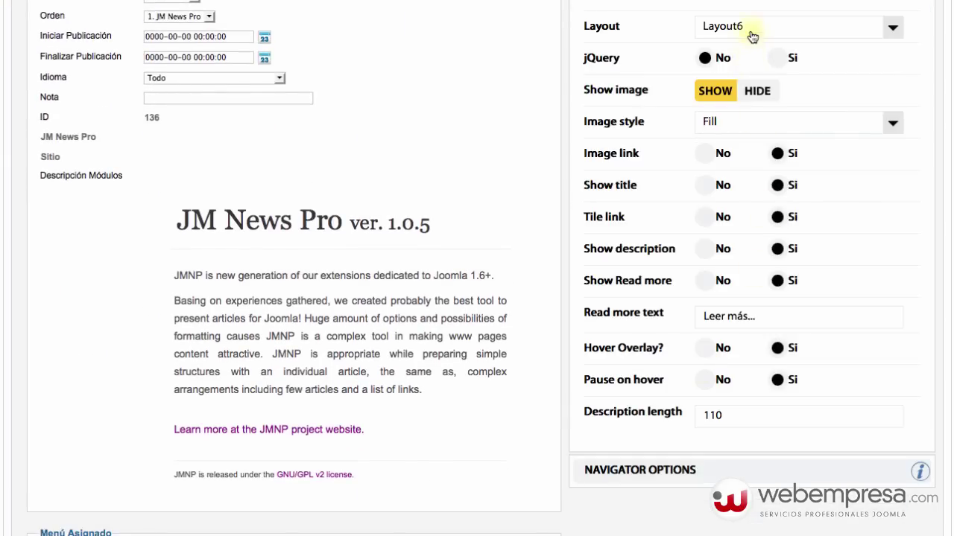
{"action": "scroll", "coordinate": [761, 120], "scroll_direction": "down", "scroll_amount": 3}
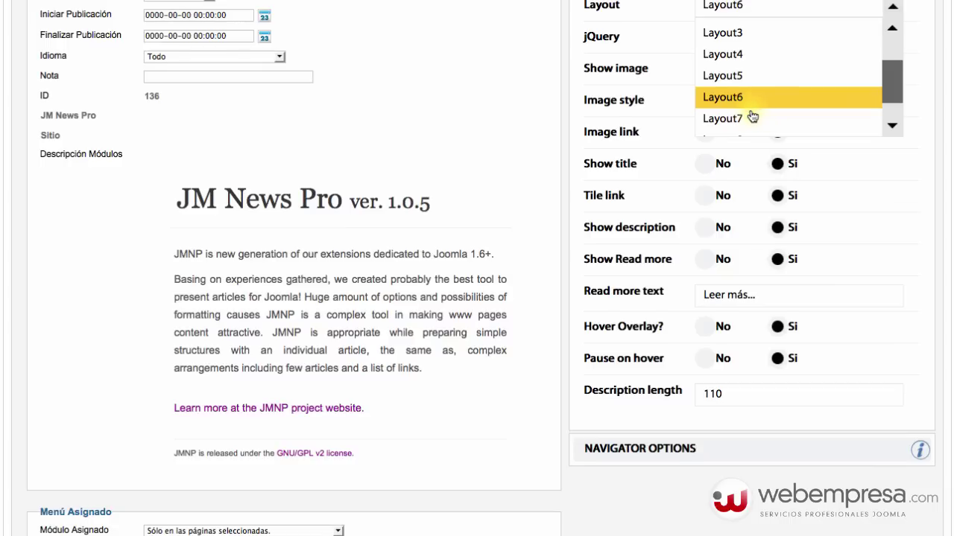
{"action": "scroll", "coordinate": [753, 117], "scroll_direction": "down", "scroll_amount": 1}
{"action": "left_click", "coordinate": [749, 104]}
{"action": "scroll", "coordinate": [355, 198], "scroll_direction": "up", "scroll_amount": 5}
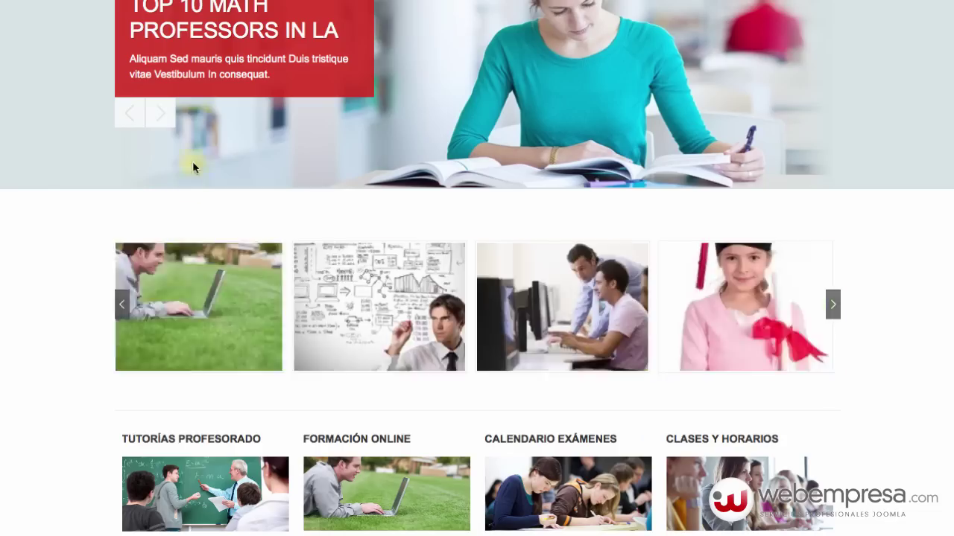
Step: Examine the newly applied layout's overlay effect on several carousel articles of the home page
{"action": "scroll", "coordinate": [189, 161], "scroll_direction": "up", "scroll_amount": 3}
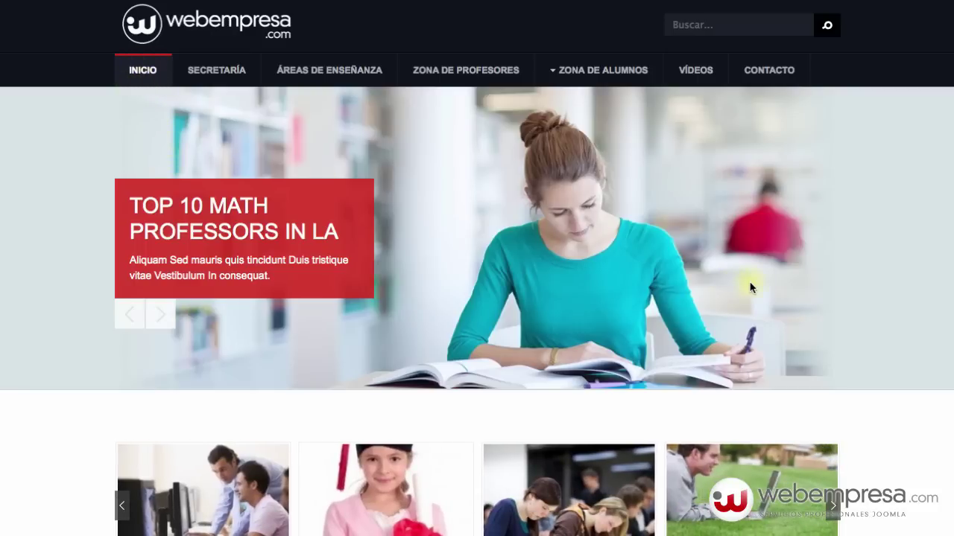
{"action": "scroll", "coordinate": [775, 285], "scroll_direction": "down", "scroll_amount": 2}
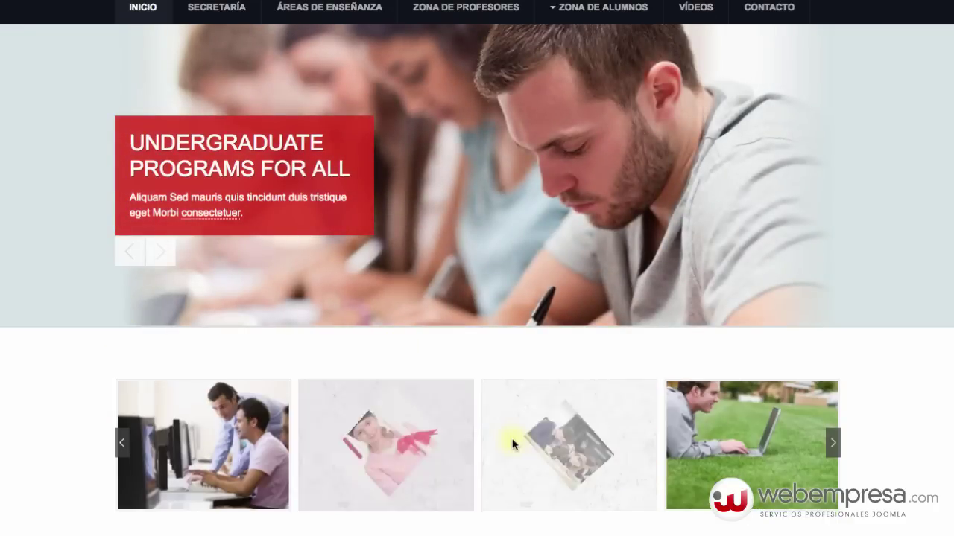
{"action": "mouse_move", "coordinate": [728, 438]}
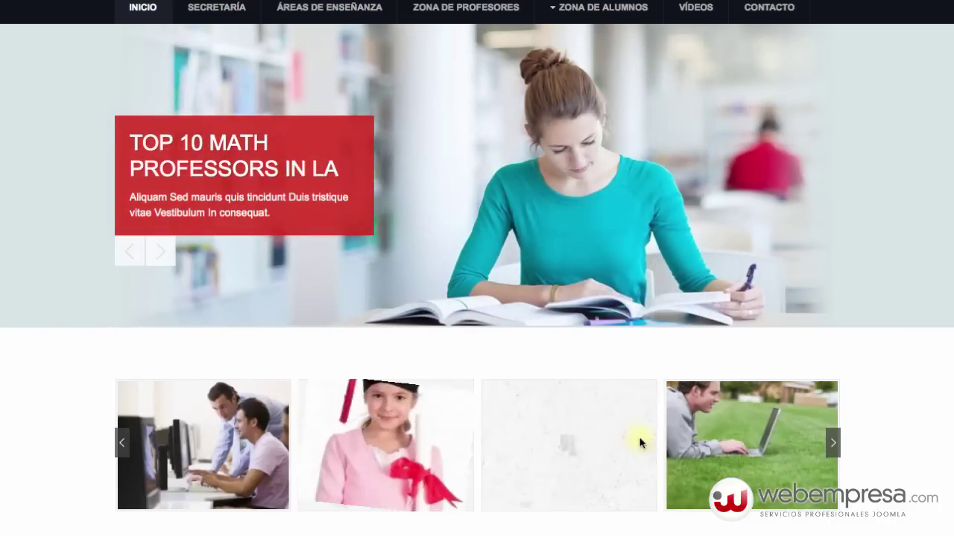
{"action": "scroll", "coordinate": [797, 404], "scroll_direction": "down", "scroll_amount": 3}
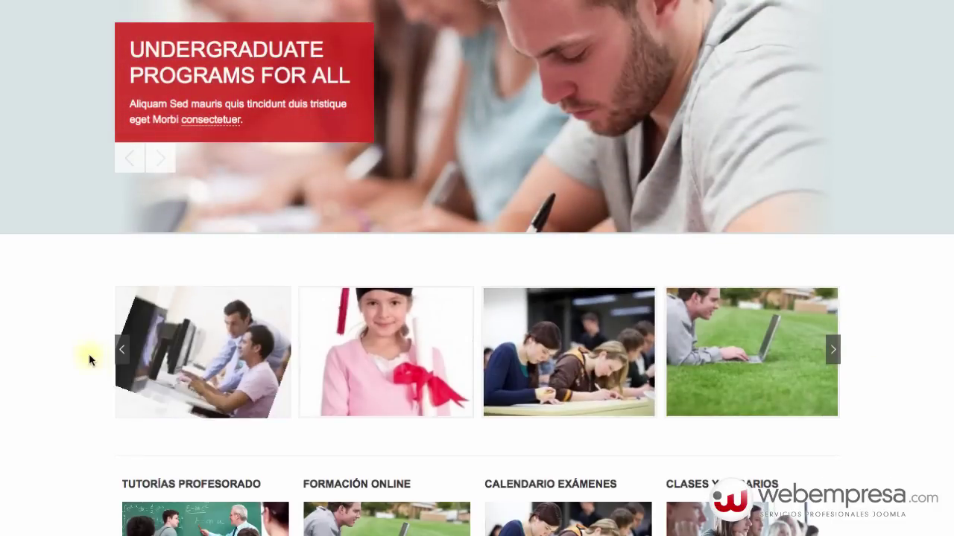
Step: Test the carousel's navigation by moving its slides back and then forward several times
{"action": "left_click", "coordinate": [123, 356]}
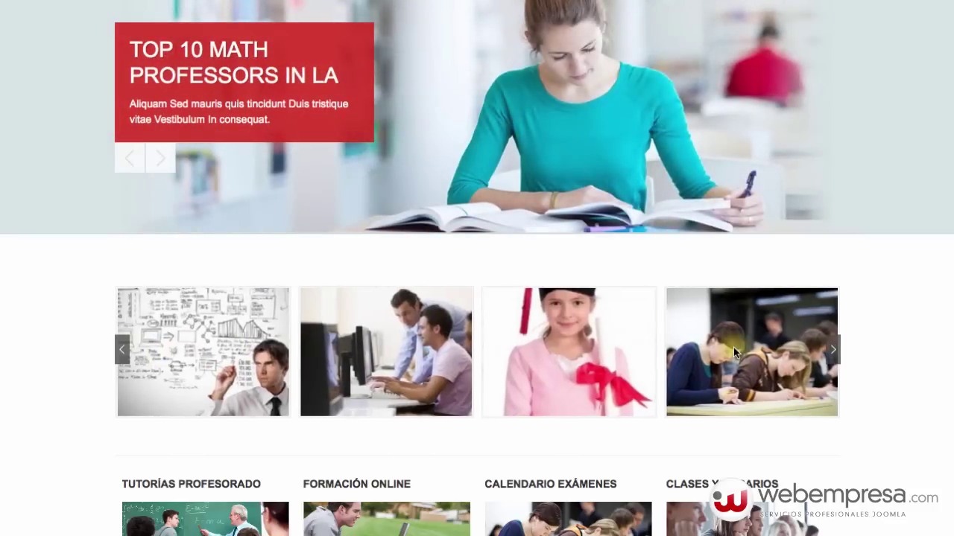
{"action": "left_click", "coordinate": [833, 350]}
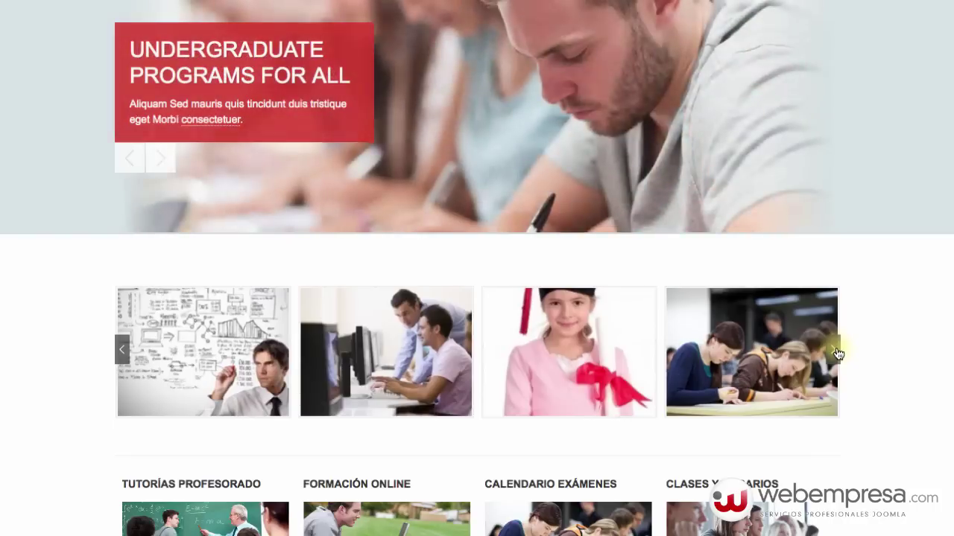
{"action": "left_click", "coordinate": [834, 350]}
{"action": "left_click", "coordinate": [834, 350]}
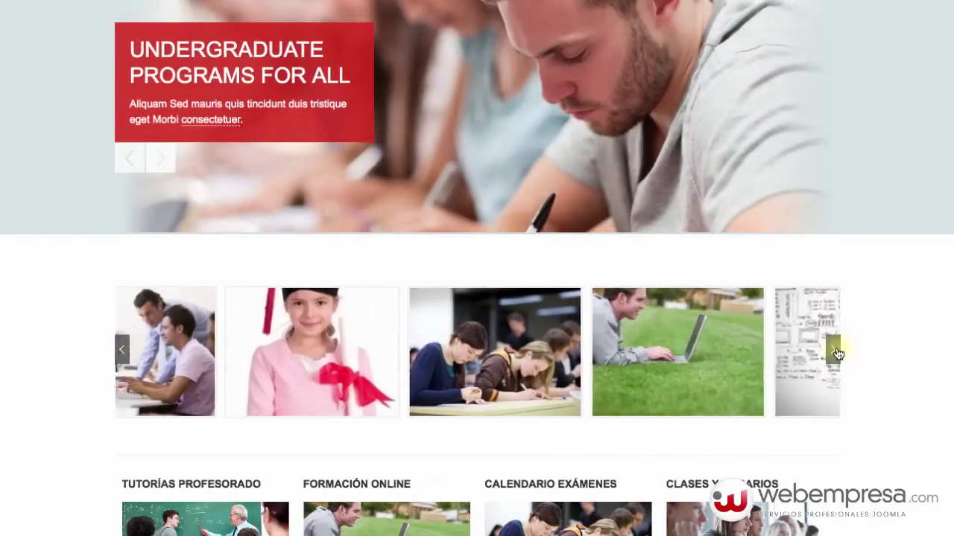
Step: Advance the home page carousel through its article images, reverse it repeatedly, and check the image overlay effect
{"action": "left_click", "coordinate": [834, 350]}
{"action": "left_click", "coordinate": [835, 350]}
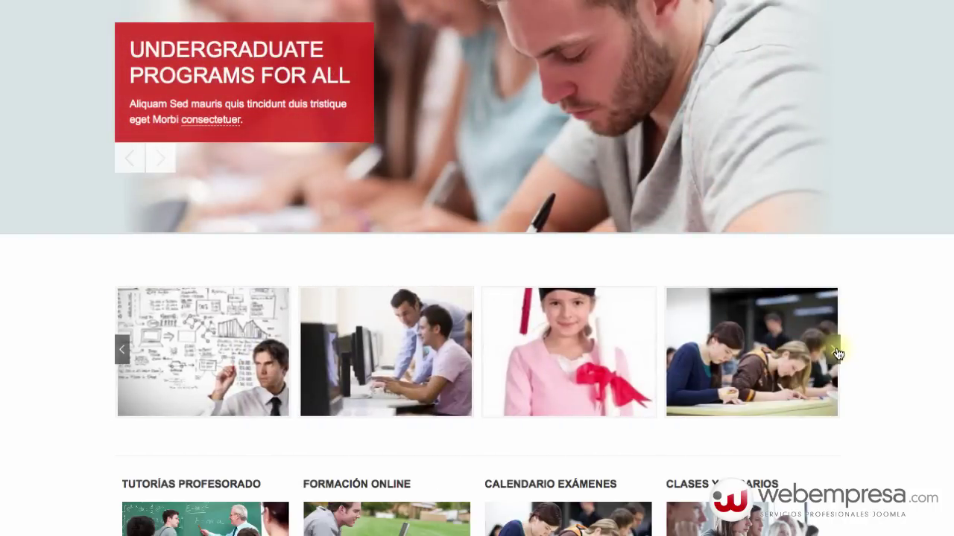
{"action": "left_click", "coordinate": [835, 350]}
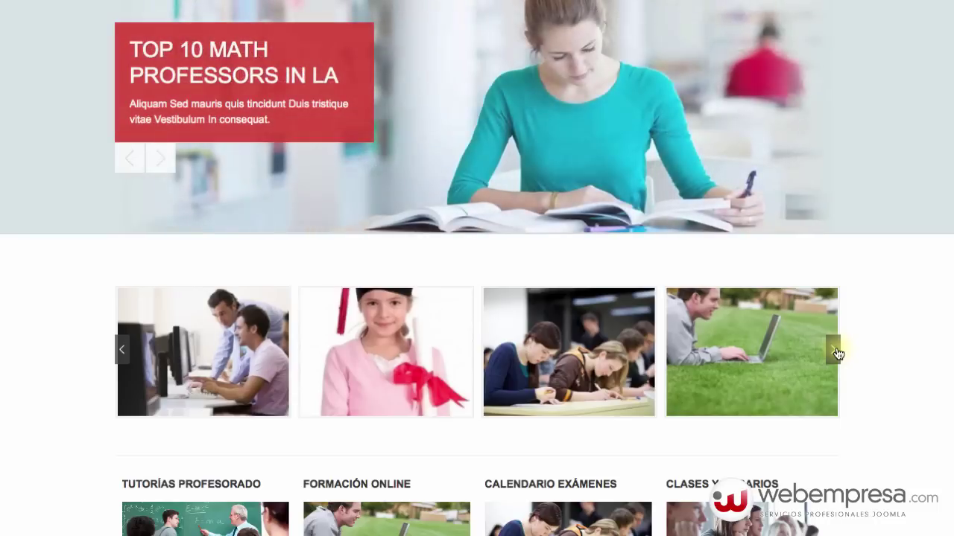
{"action": "left_click", "coordinate": [834, 350]}
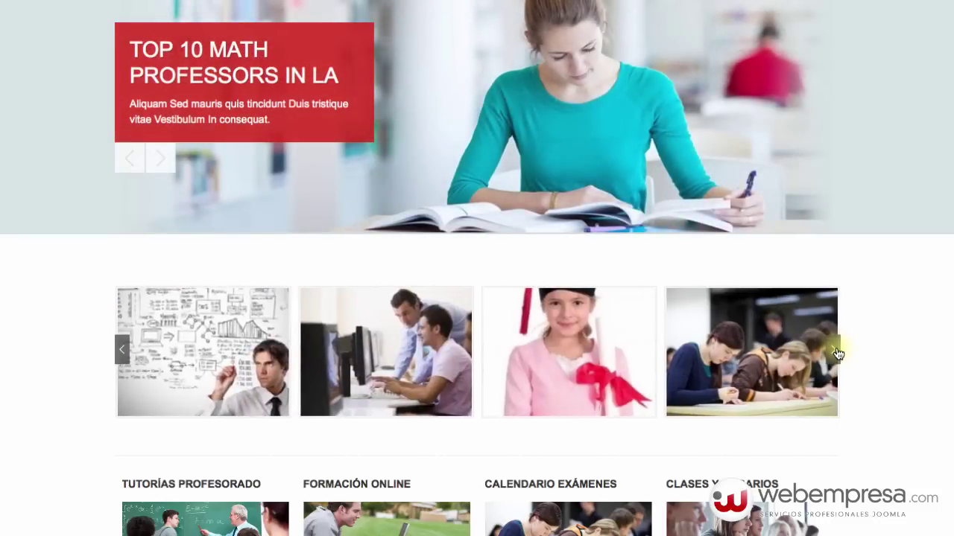
{"action": "left_click", "coordinate": [835, 350]}
{"action": "left_click", "coordinate": [122, 350]}
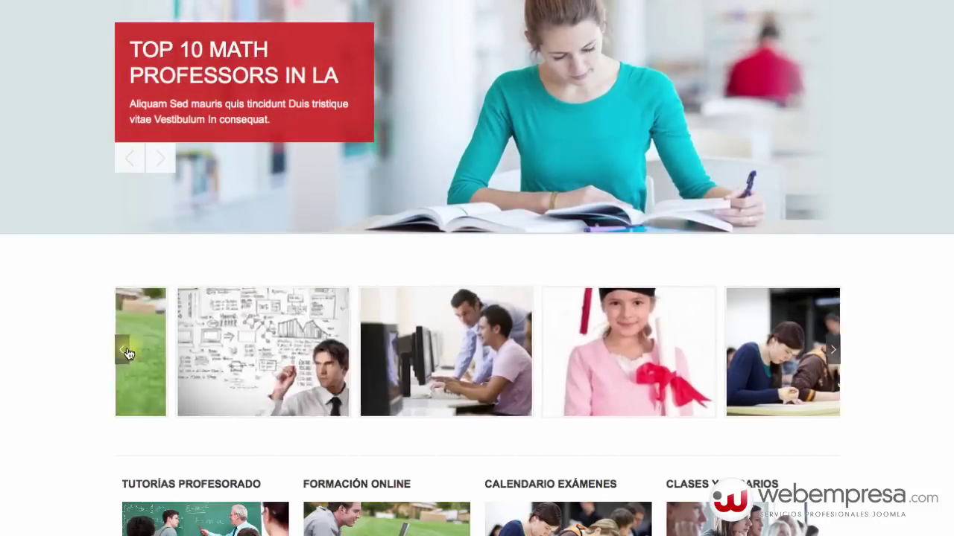
{"action": "left_click", "coordinate": [122, 350]}
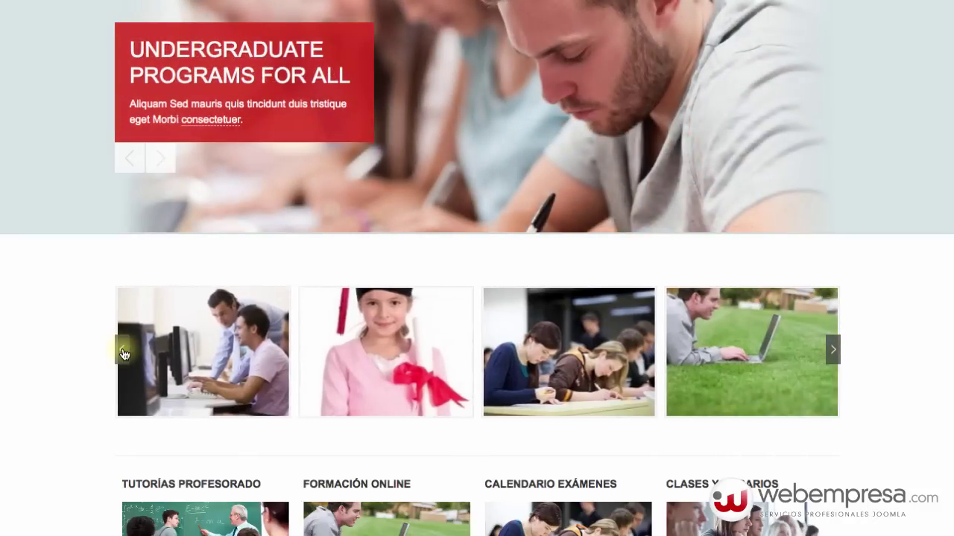
{"action": "left_click", "coordinate": [124, 352]}
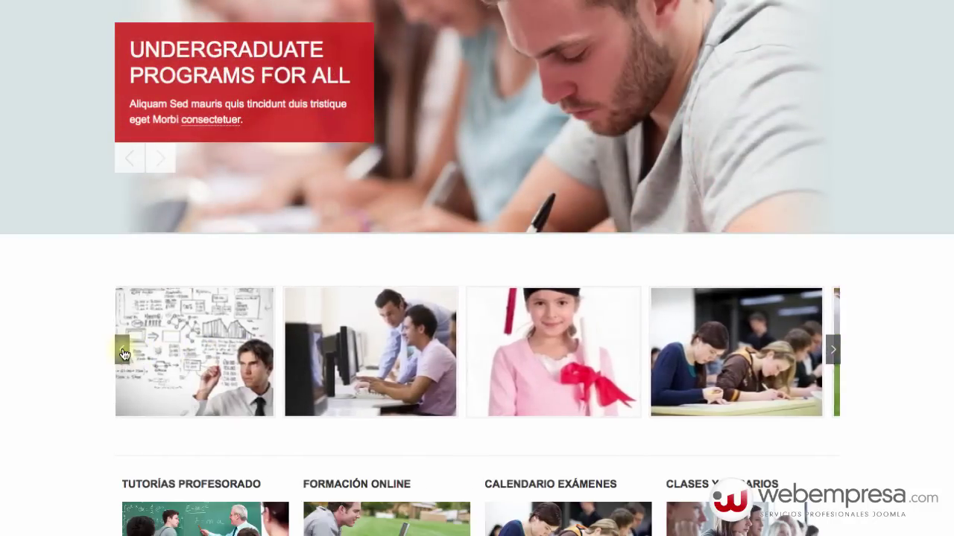
{"action": "left_click", "coordinate": [123, 352]}
{"action": "left_click", "coordinate": [123, 352]}
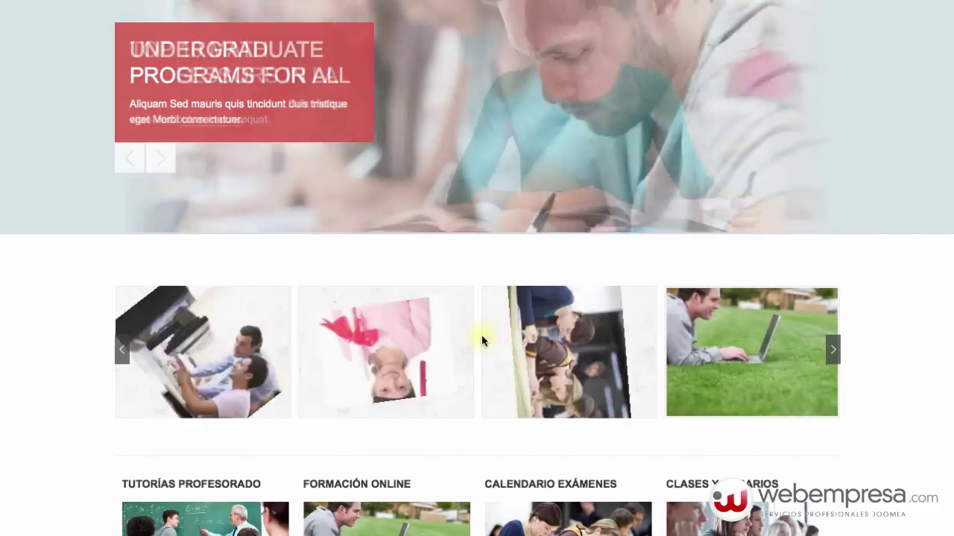
{"action": "scroll", "coordinate": [194, 302], "scroll_direction": "up", "scroll_amount": 2}
{"action": "scroll", "coordinate": [194, 302], "scroll_direction": "up", "scroll_amount": 1}
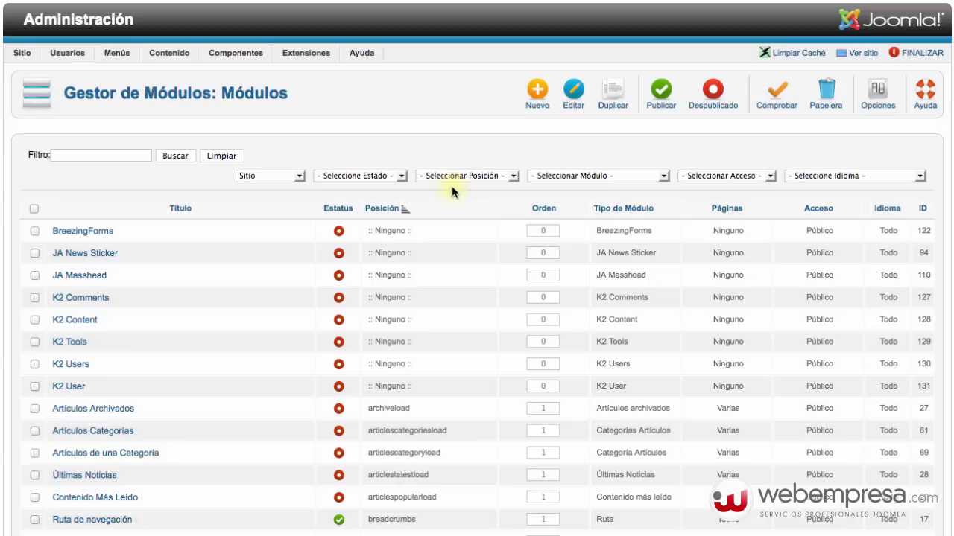
Step: In the module manager, unpublish the Formación online, Calendario exámenes, Clases y horarios and Tutorías profesorado modules
{"action": "scroll", "coordinate": [477, 260], "scroll_direction": "down", "scroll_amount": 10}
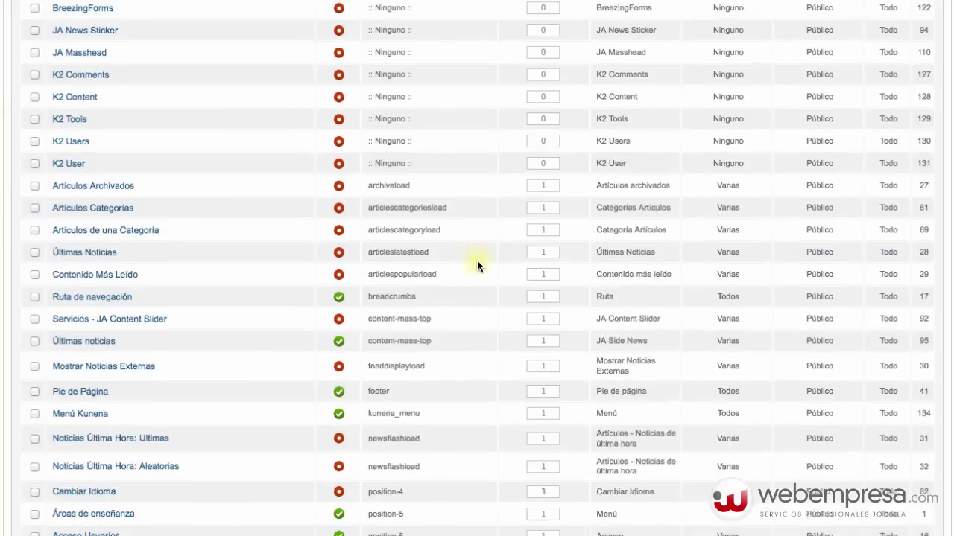
{"action": "scroll", "coordinate": [476, 263], "scroll_direction": "down", "scroll_amount": 5}
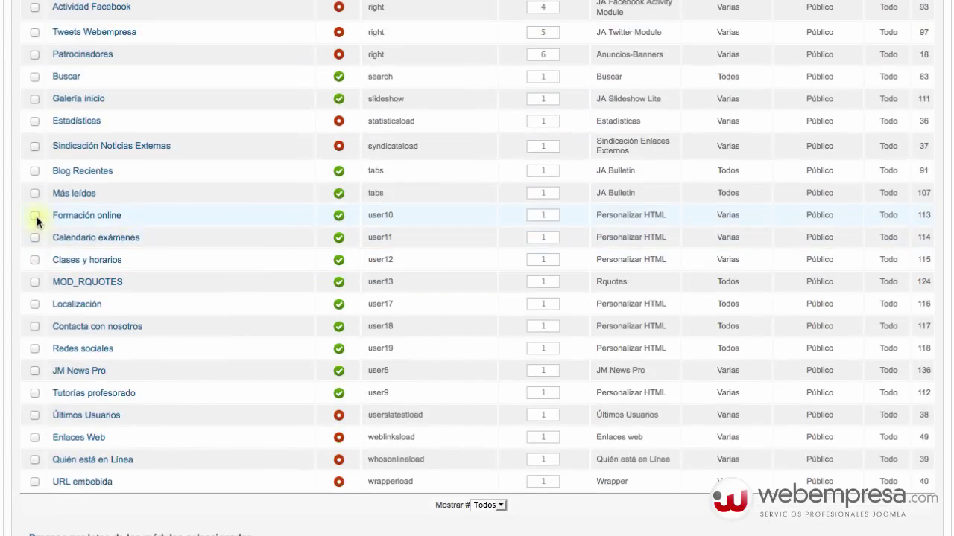
{"action": "left_click", "coordinate": [35, 217]}
{"action": "left_click", "coordinate": [35, 238]}
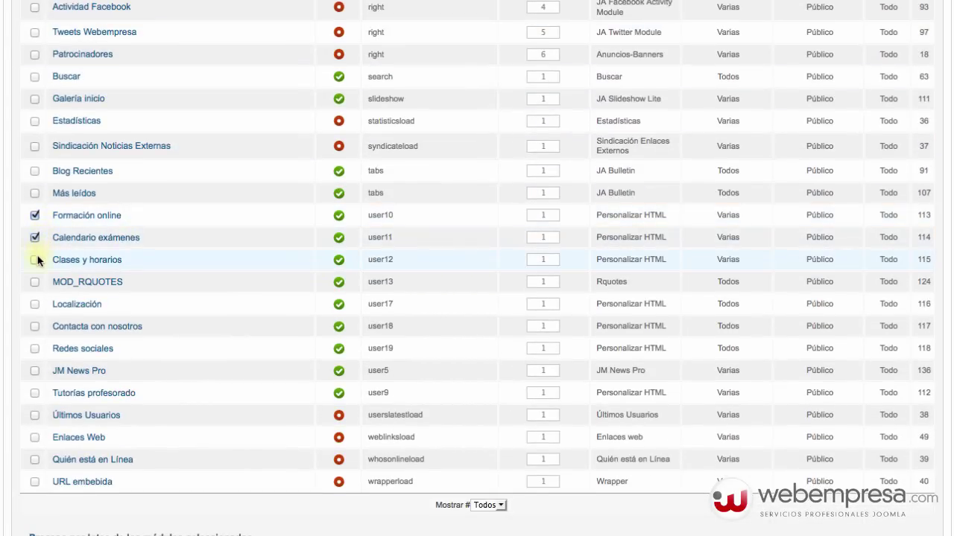
{"action": "left_click", "coordinate": [35, 394]}
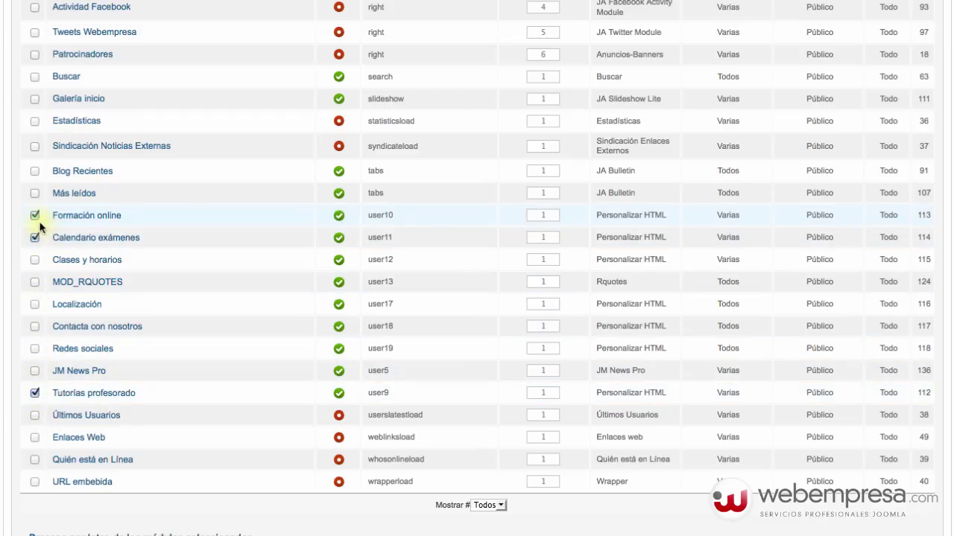
{"action": "left_click", "coordinate": [35, 261]}
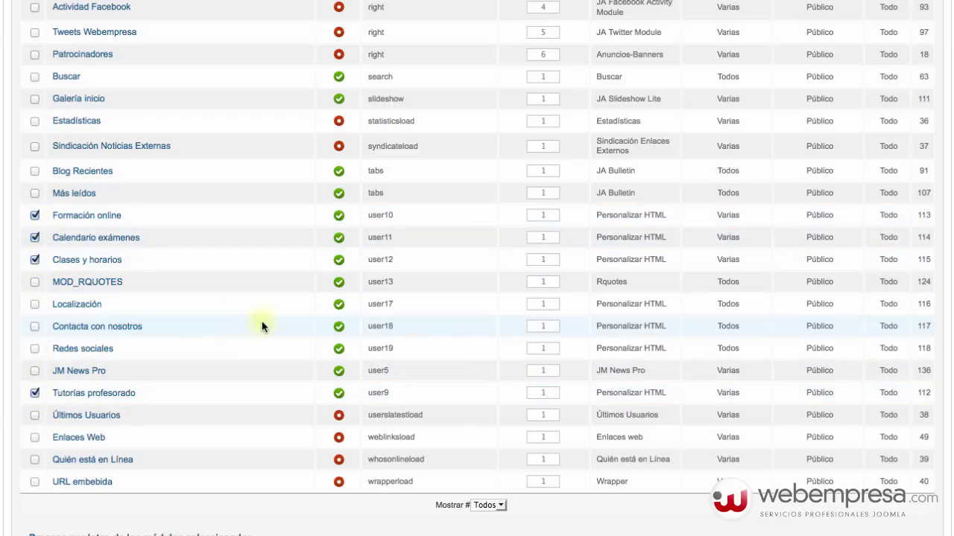
{"action": "scroll", "coordinate": [344, 147], "scroll_direction": "up", "scroll_amount": 15}
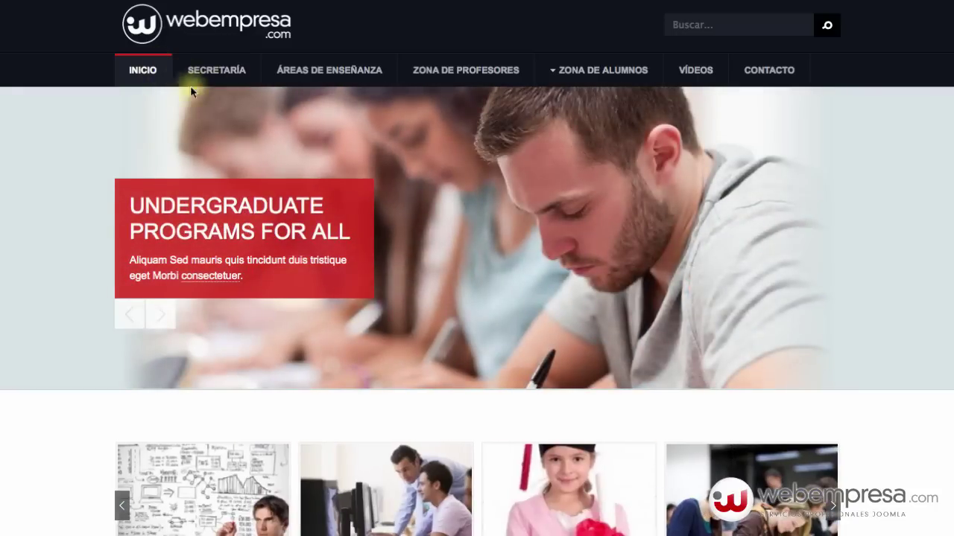
Step: Review the home page from the carousel down to the footer with the four modules unpublished
{"action": "scroll", "coordinate": [212, 195], "scroll_direction": "down", "scroll_amount": 3}
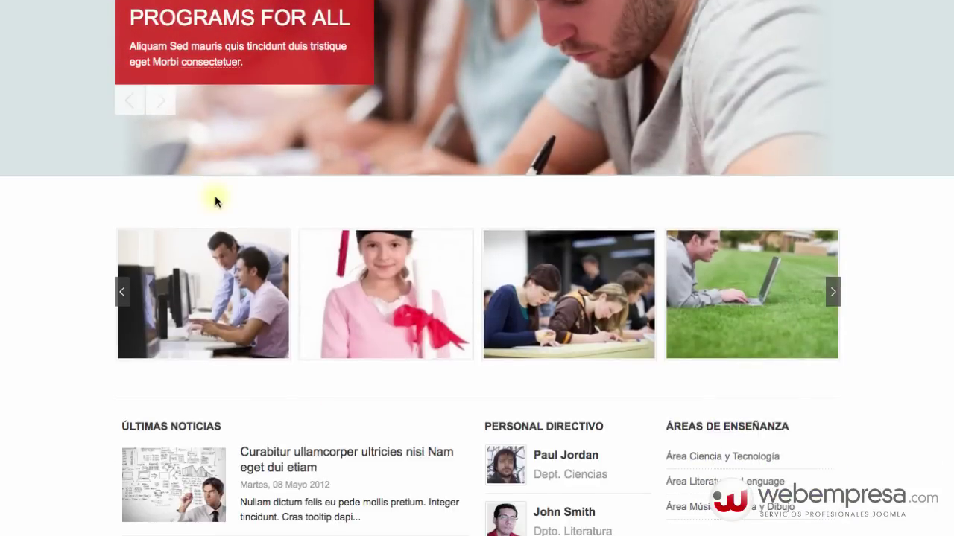
{"action": "scroll", "coordinate": [215, 199], "scroll_direction": "up", "scroll_amount": 1}
{"action": "scroll", "coordinate": [215, 199], "scroll_direction": "down", "scroll_amount": 2}
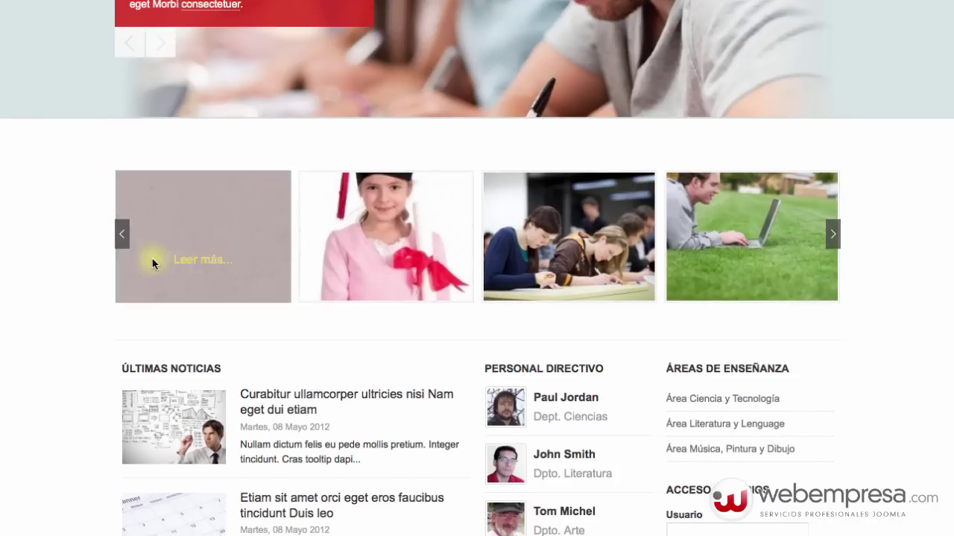
{"action": "scroll", "coordinate": [370, 289], "scroll_direction": "down", "scroll_amount": 6}
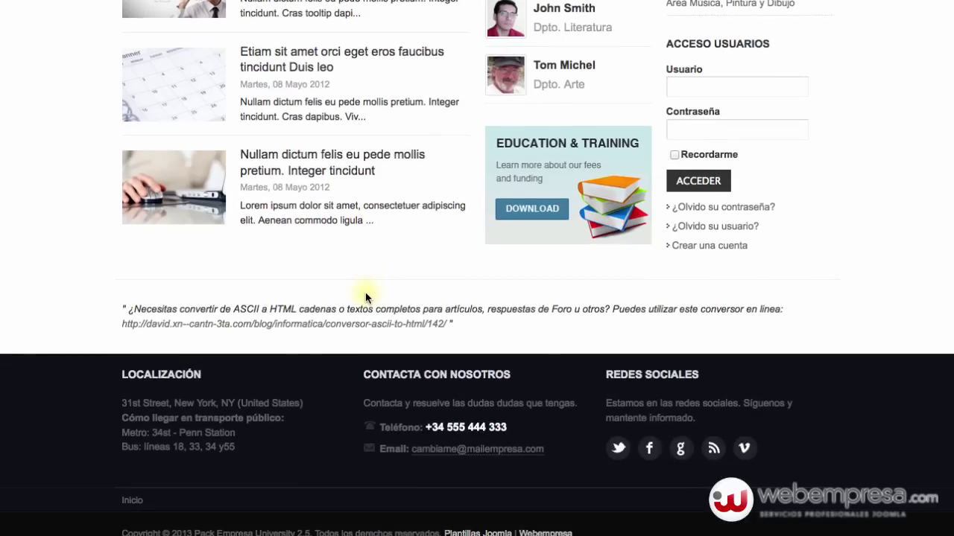
{"action": "scroll", "coordinate": [365, 298], "scroll_direction": "up", "scroll_amount": 8}
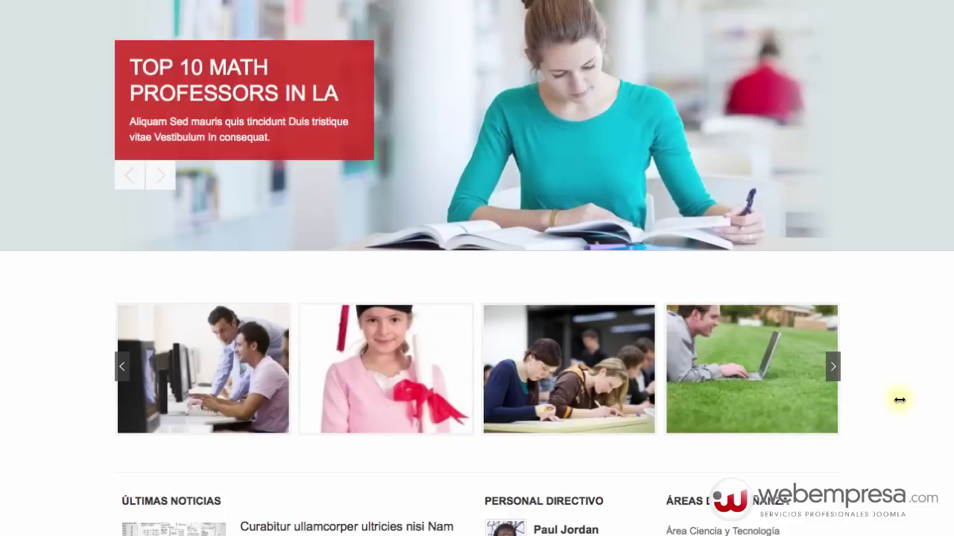
Step: Minimize the phone screen window and narrow the browser in stages to a single carousel image's width
{"action": "left_click_drag", "start_coordinate": [894, 393], "coordinate": [683, 395]}
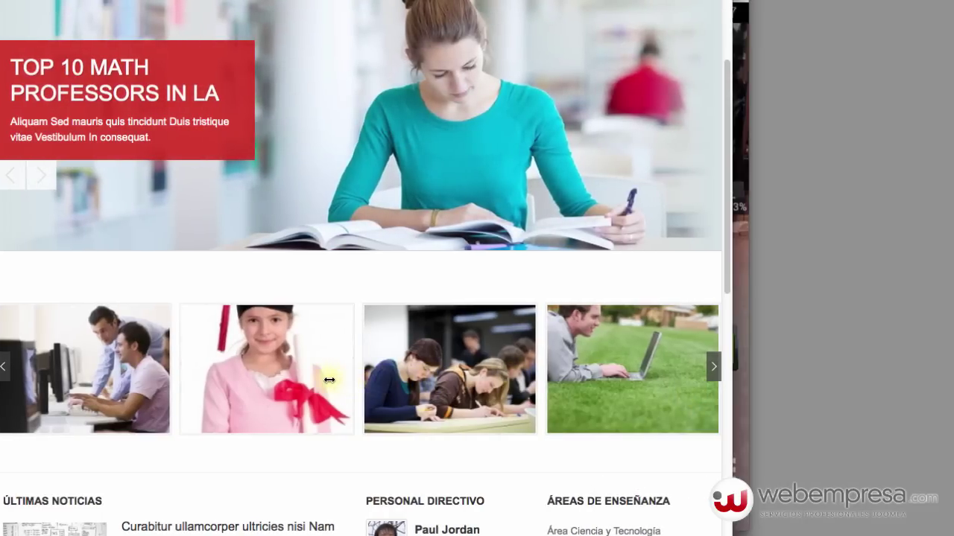
{"action": "left_click_drag", "start_coordinate": [336, 378], "coordinate": [320, 378]}
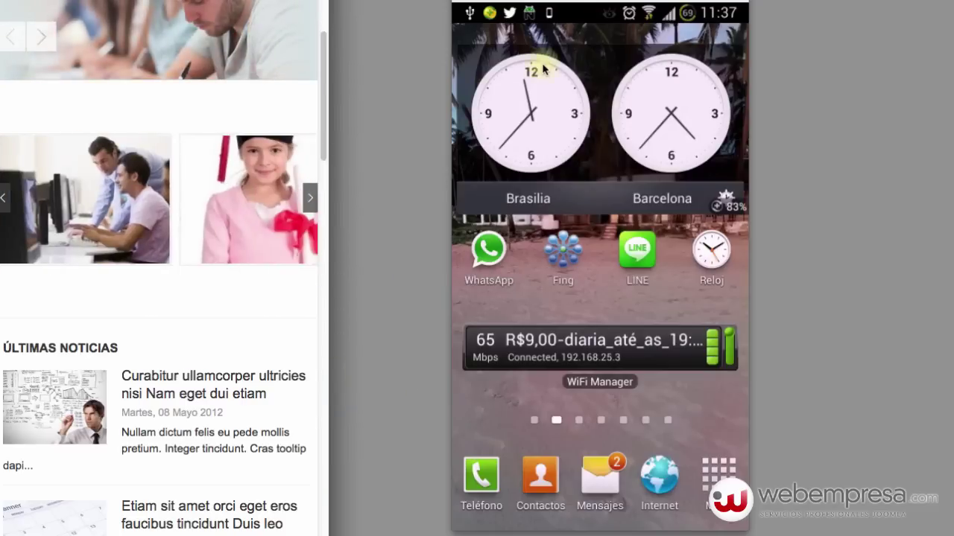
{"action": "key", "text": "super+m"}
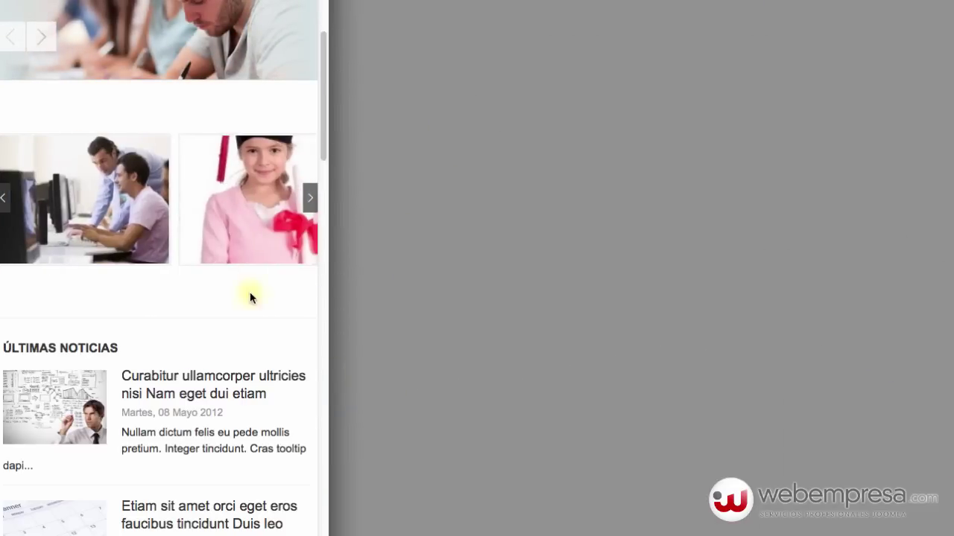
{"action": "scroll", "coordinate": [140, 359], "scroll_direction": "up", "scroll_amount": 3}
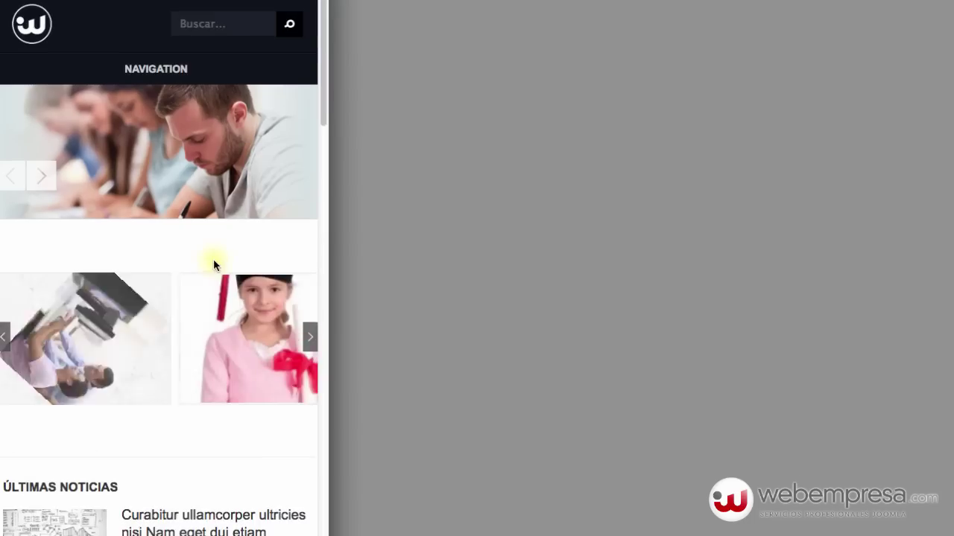
{"action": "left_click_drag", "start_coordinate": [330, 228], "coordinate": [182, 228]}
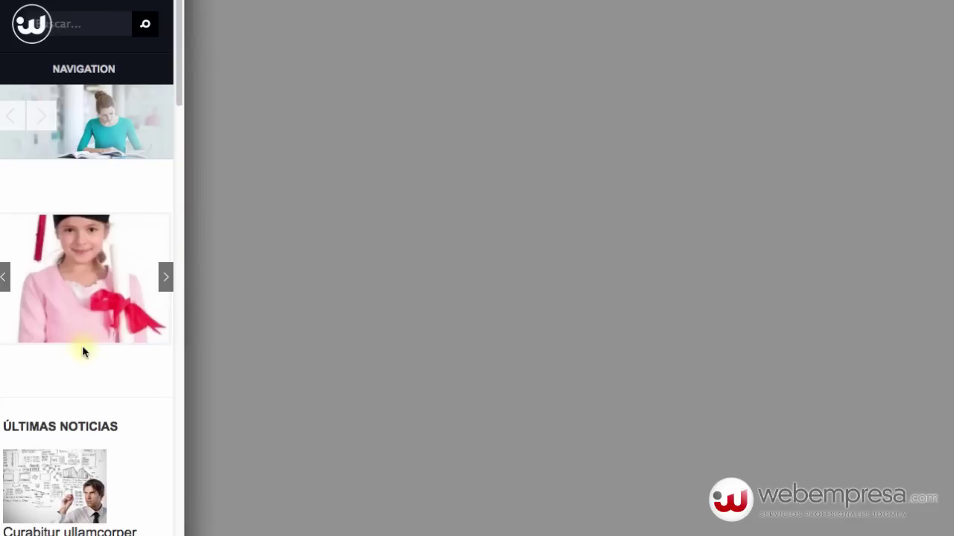
Step: Check the home page at the narrowest width and move its single-image carousel forward and back
{"action": "scroll", "coordinate": [82, 352], "scroll_direction": "down", "scroll_amount": 6}
{"action": "scroll", "coordinate": [82, 352], "scroll_direction": "up", "scroll_amount": 6}
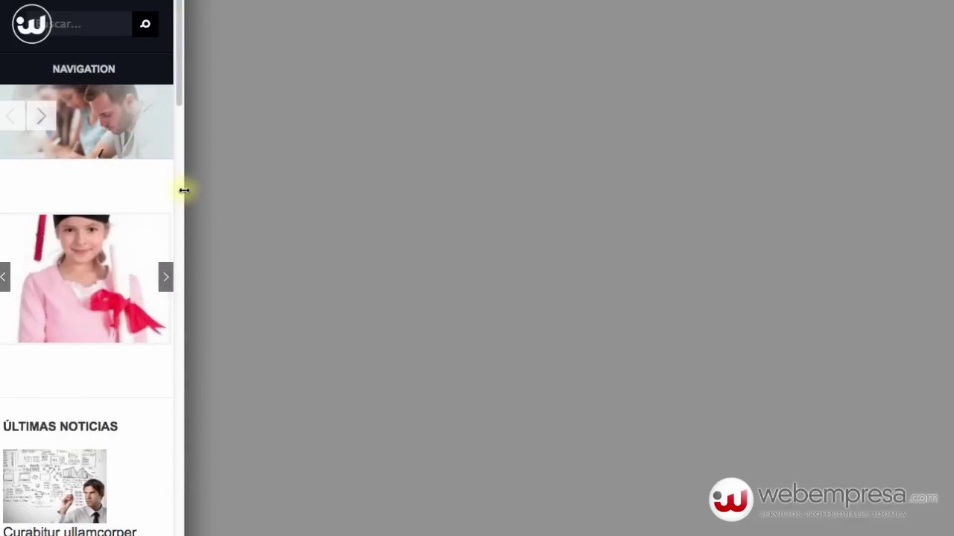
{"action": "scroll", "coordinate": [58, 315], "scroll_direction": "down", "scroll_amount": 6}
{"action": "scroll", "coordinate": [57, 315], "scroll_direction": "up", "scroll_amount": 6}
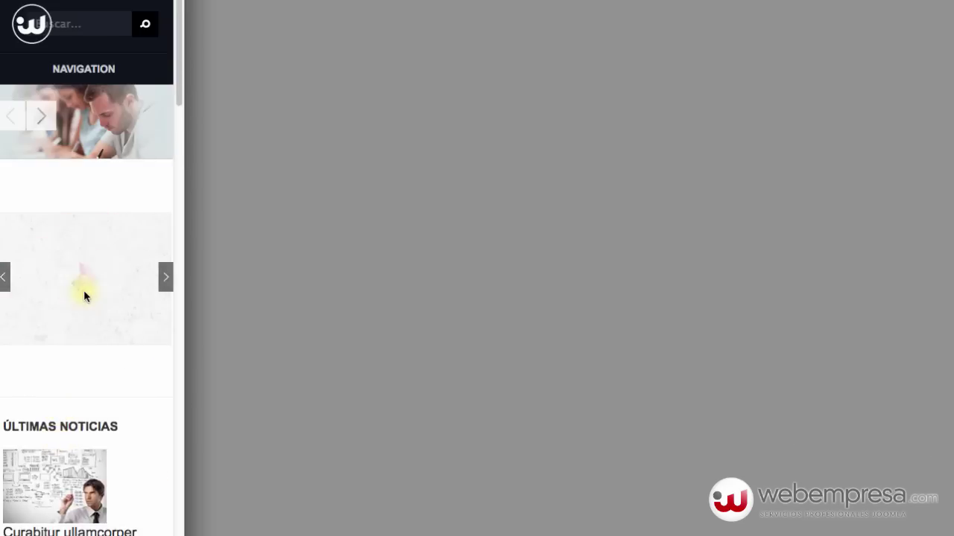
{"action": "left_click", "coordinate": [164, 277]}
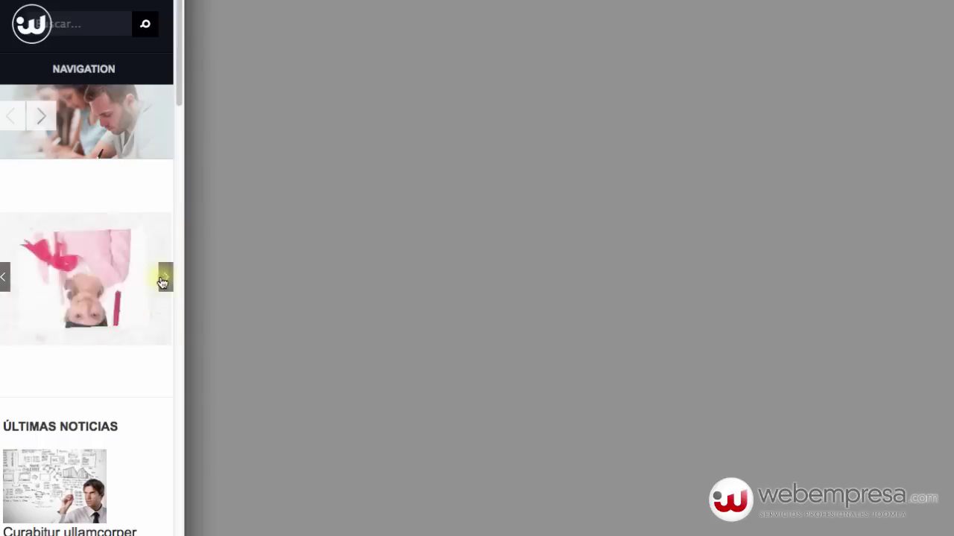
{"action": "left_click", "coordinate": [5, 283]}
{"action": "left_click", "coordinate": [4, 283]}
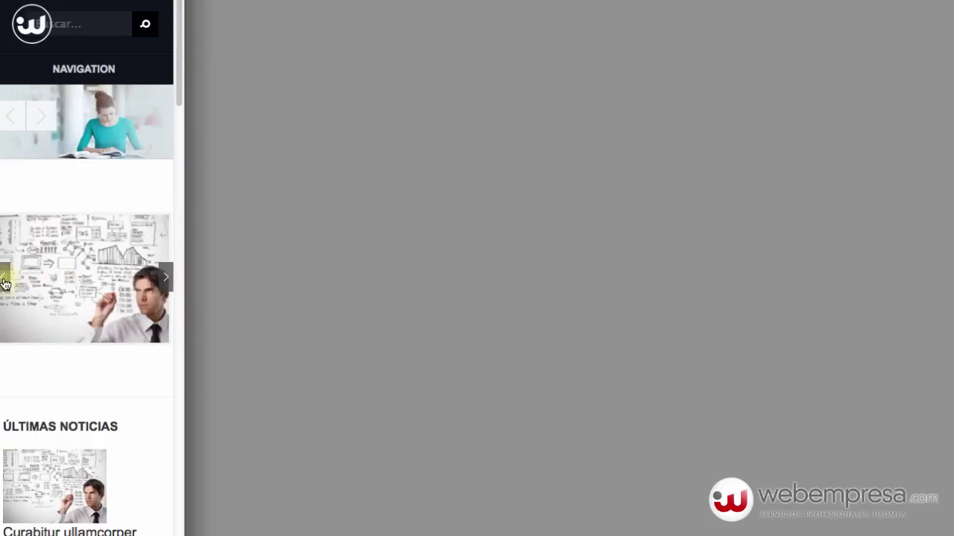
{"action": "left_click", "coordinate": [4, 283]}
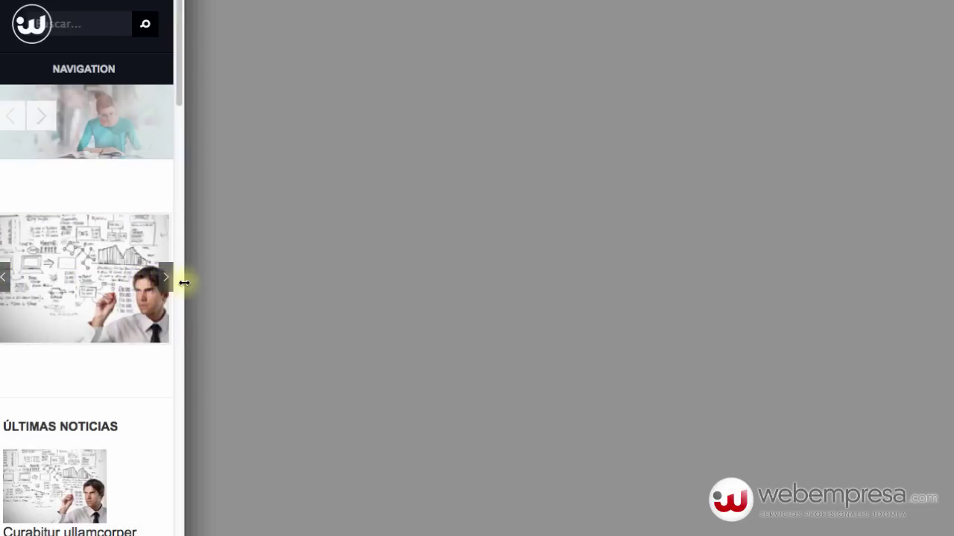
Step: Widen the browser in stages back to full size, testing the carousel's forward navigation at the intermediate widths
{"action": "left_click_drag", "start_coordinate": [554, 289], "coordinate": [369, 276]}
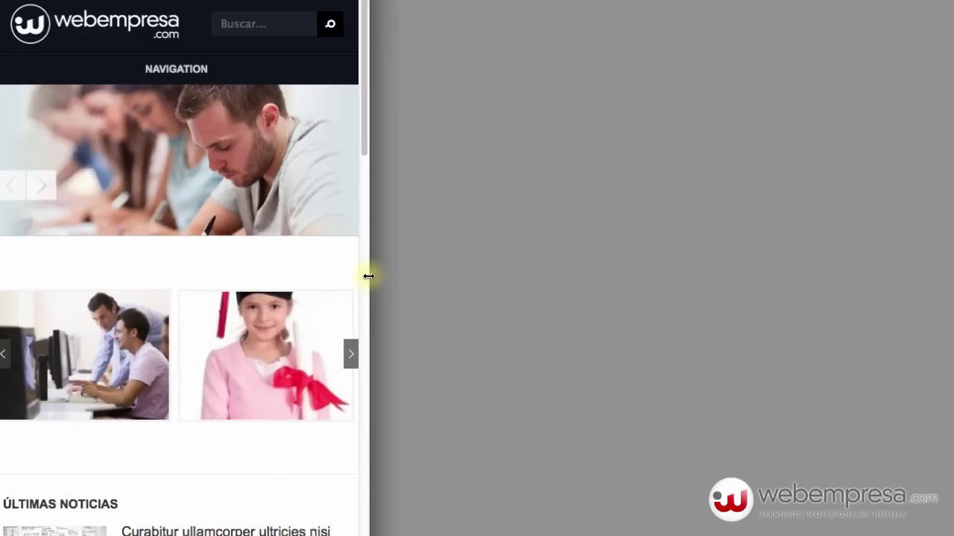
{"action": "left_click", "coordinate": [351, 353]}
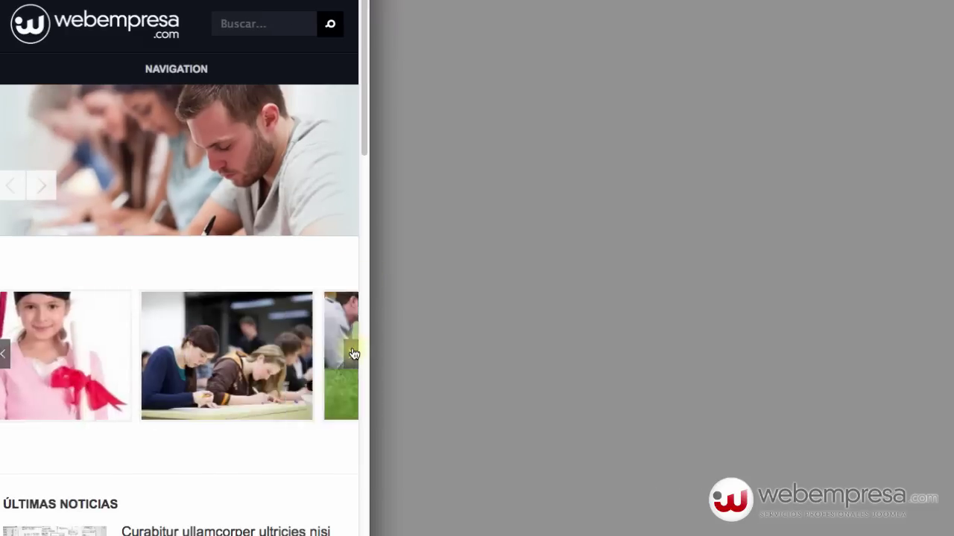
{"action": "left_click", "coordinate": [353, 353]}
{"action": "left_click_drag", "start_coordinate": [370, 337], "coordinate": [586, 339]}
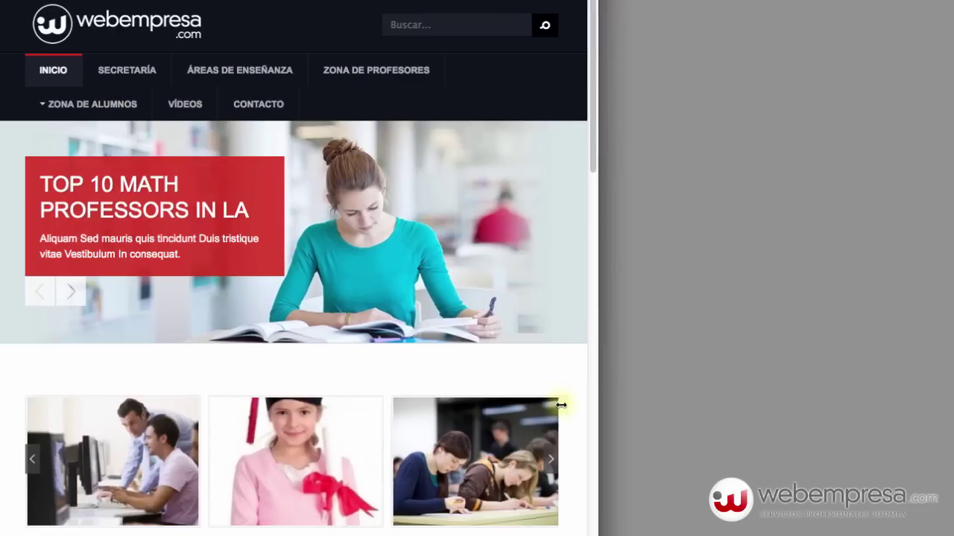
{"action": "left_click", "coordinate": [552, 456]}
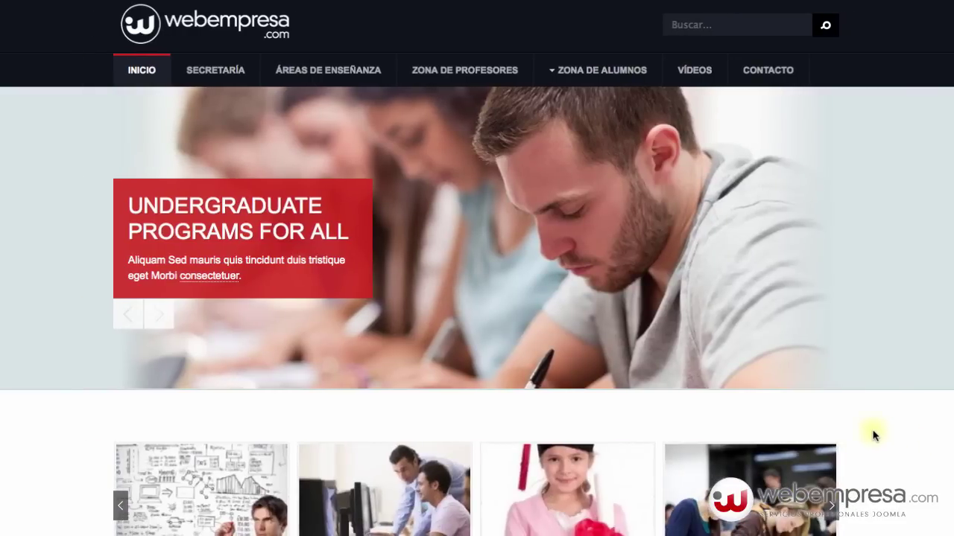
{"action": "scroll", "coordinate": [821, 414], "scroll_direction": "down", "scroll_amount": 2}
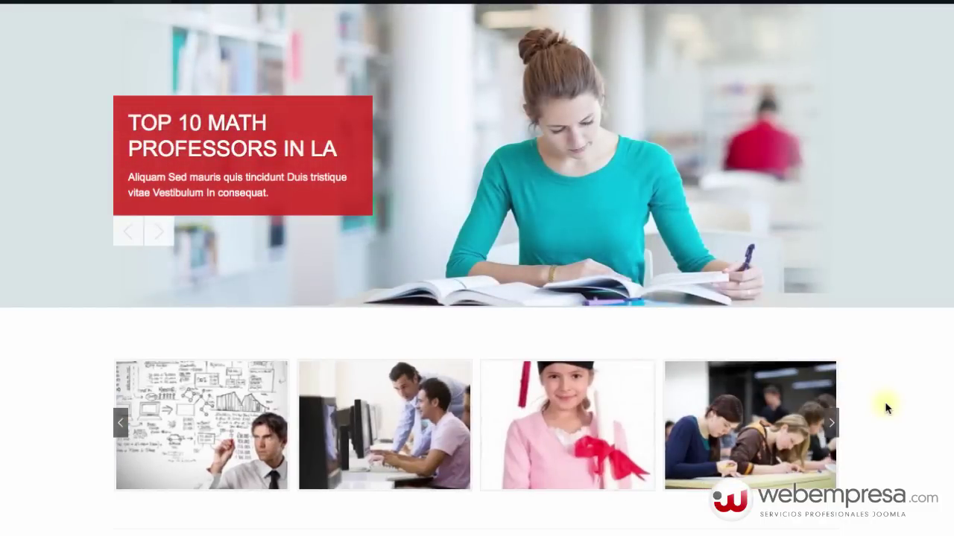
{"action": "scroll", "coordinate": [792, 409], "scroll_direction": "up", "scroll_amount": 2}
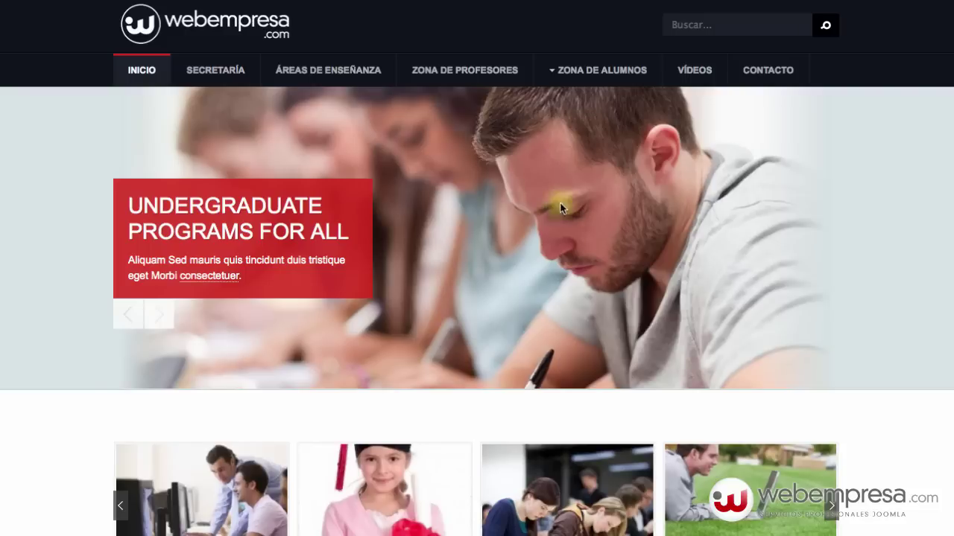
Step: Switch to the JM News Pro product page and review its description and product images
{"action": "scroll", "coordinate": [651, 267], "scroll_direction": "down", "scroll_amount": 3}
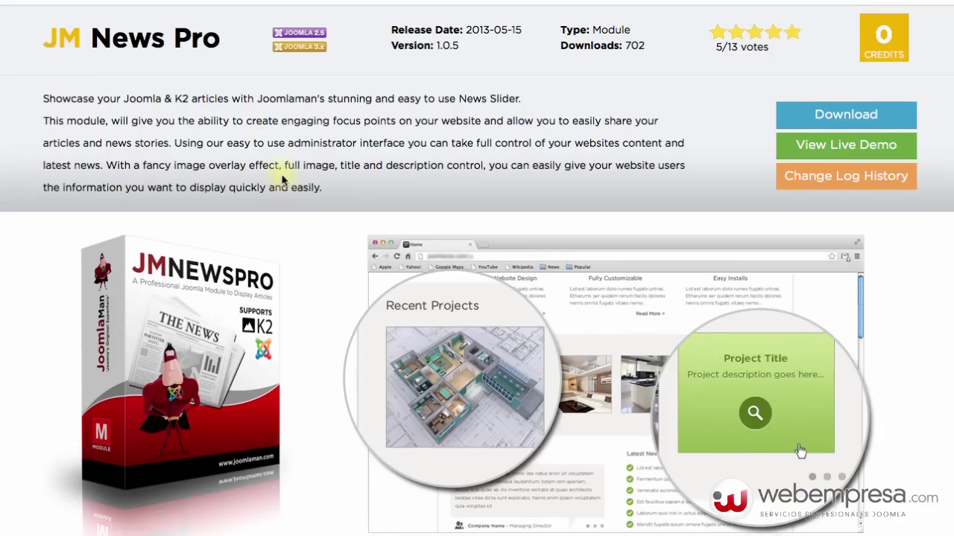
{"action": "scroll", "coordinate": [287, 181], "scroll_direction": "up", "scroll_amount": 2}
{"action": "scroll", "coordinate": [149, 164], "scroll_direction": "up", "scroll_amount": 1}
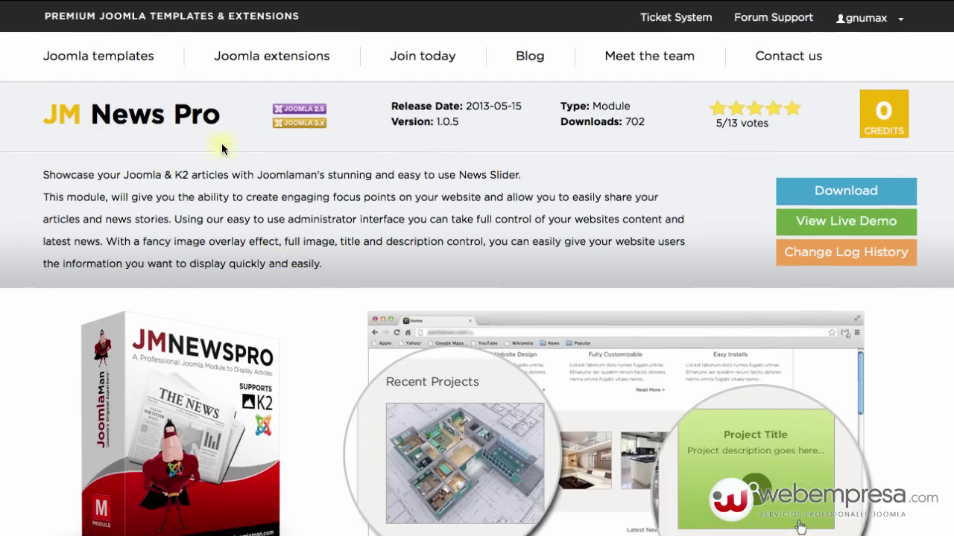
{"action": "scroll", "coordinate": [248, 158], "scroll_direction": "down", "scroll_amount": 3}
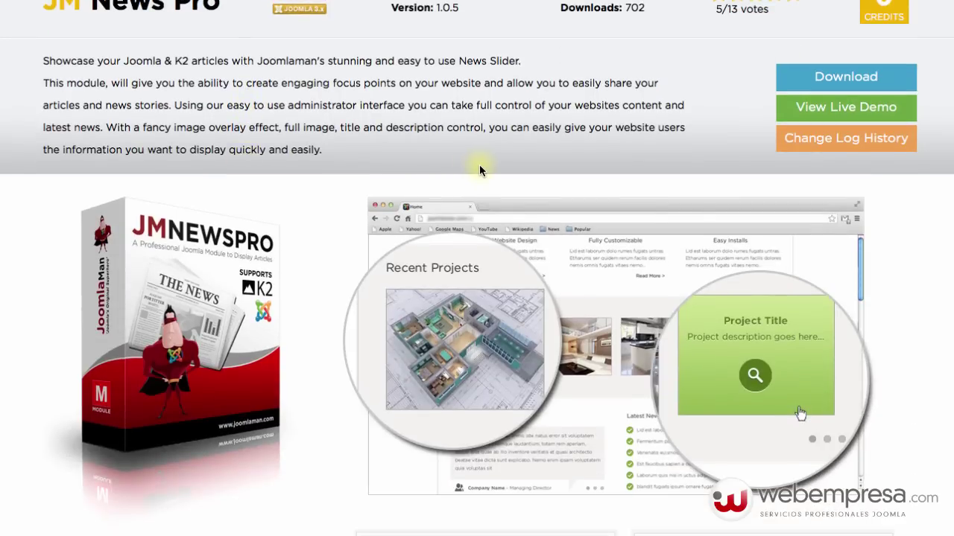